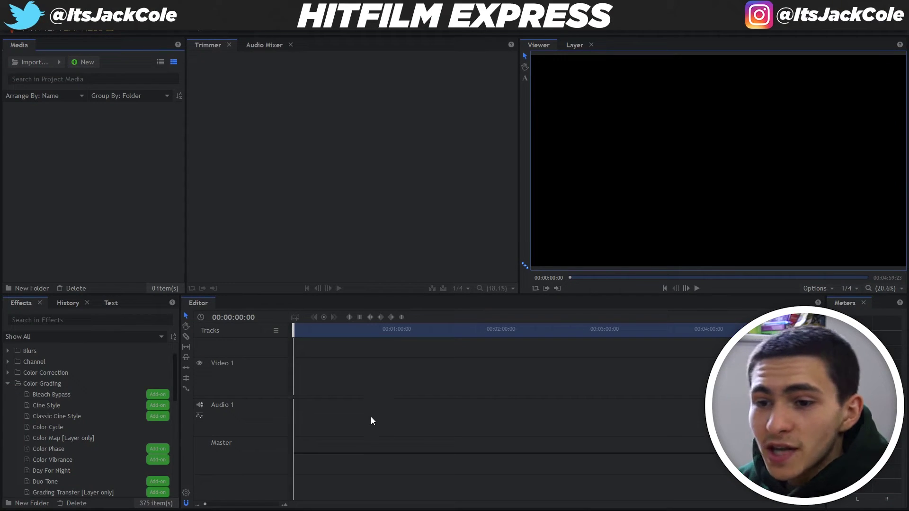
Switch to File Explorer and open the YouTube Videos folder inside Record Drive on the Data (D:) drive
key(super+e)
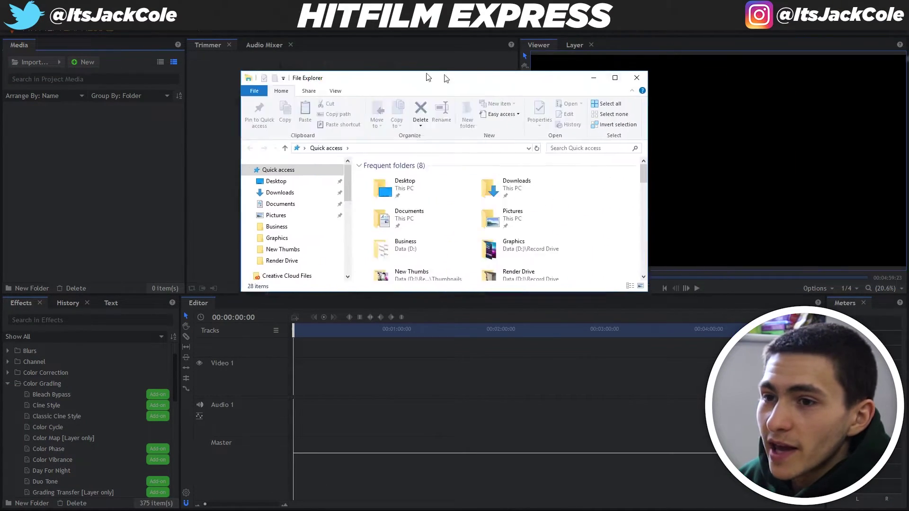
key(super+Up)
click(64, 308)
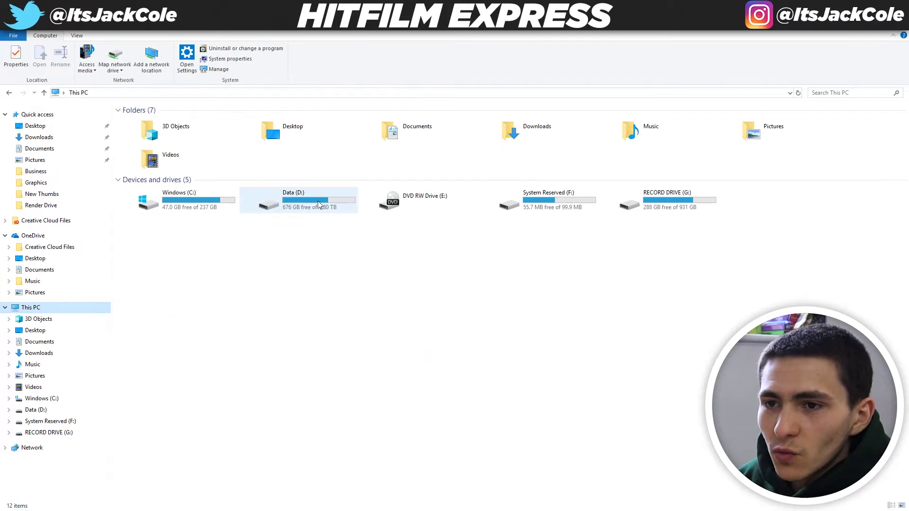
double_click(265, 197)
double_click(147, 201)
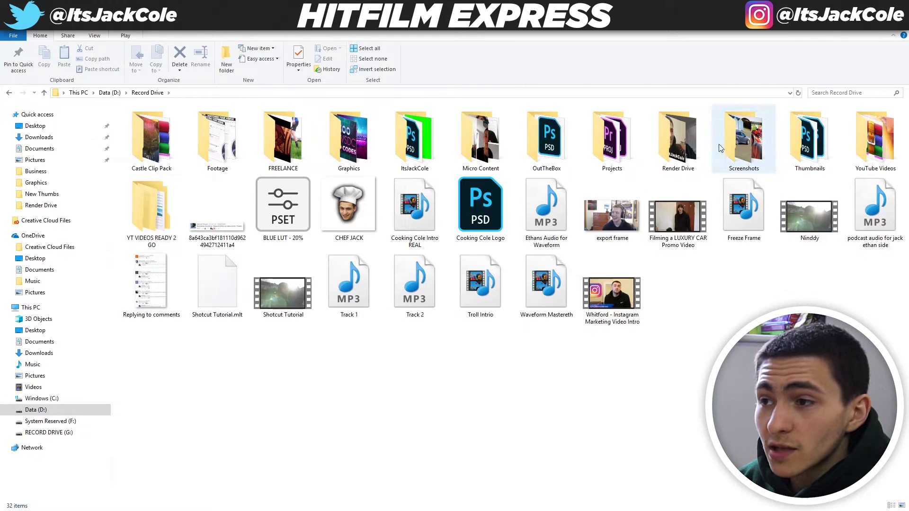
double_click(875, 142)
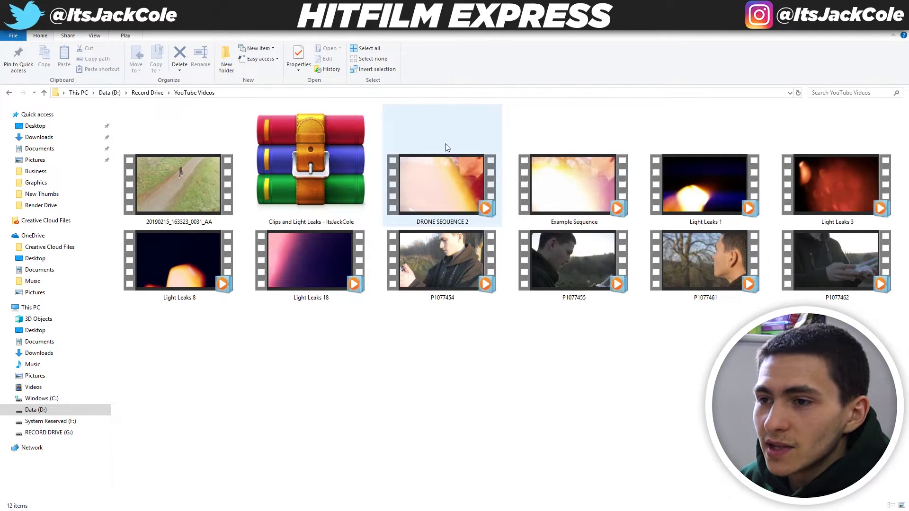
Play the DRONE SEQUENCE 2 and Example Sequence videos and close the player after each
double_click(462, 162)
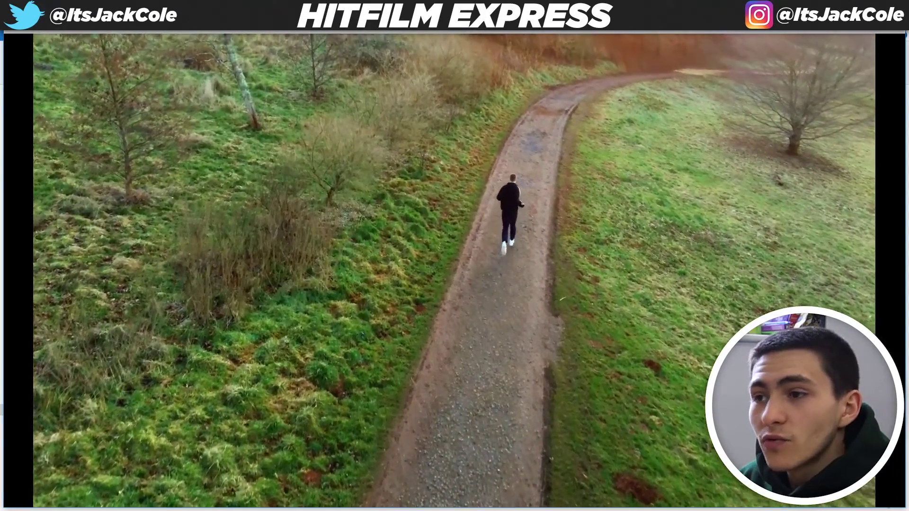
mouse_move(813, 96)
click(894, 32)
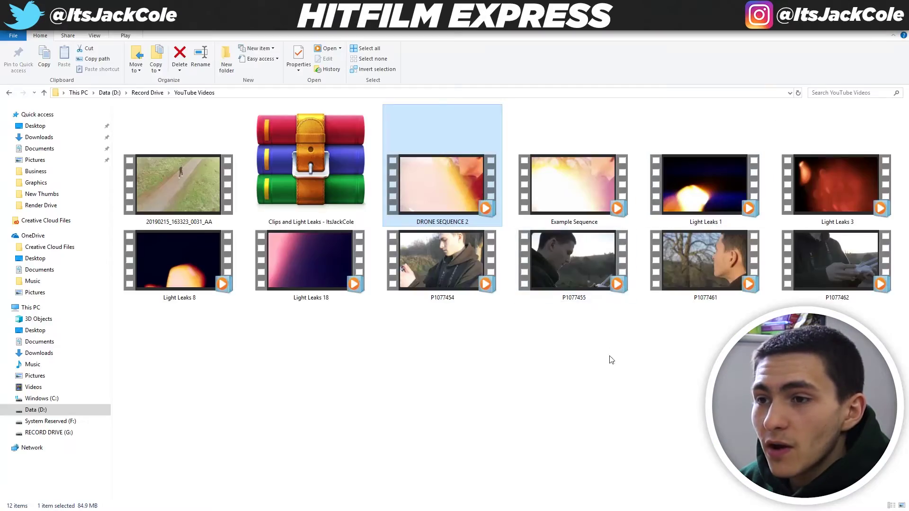
click(586, 161)
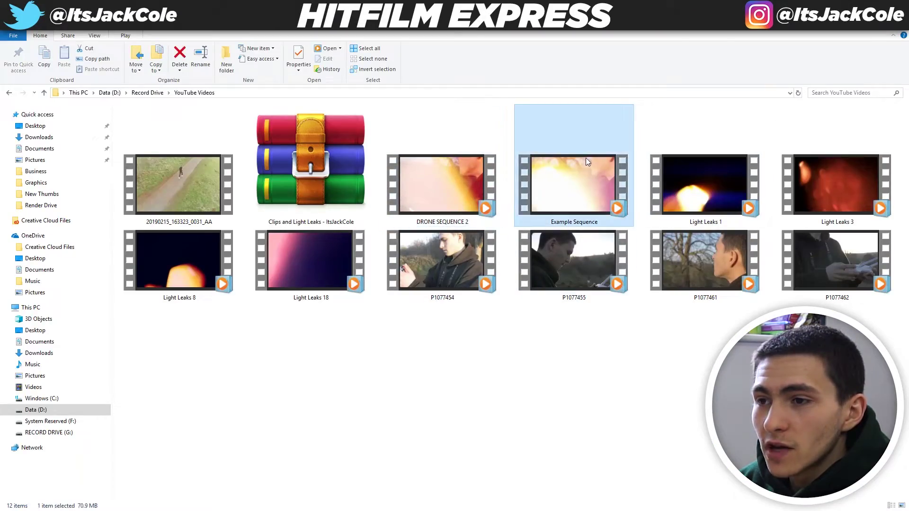
double_click(610, 161)
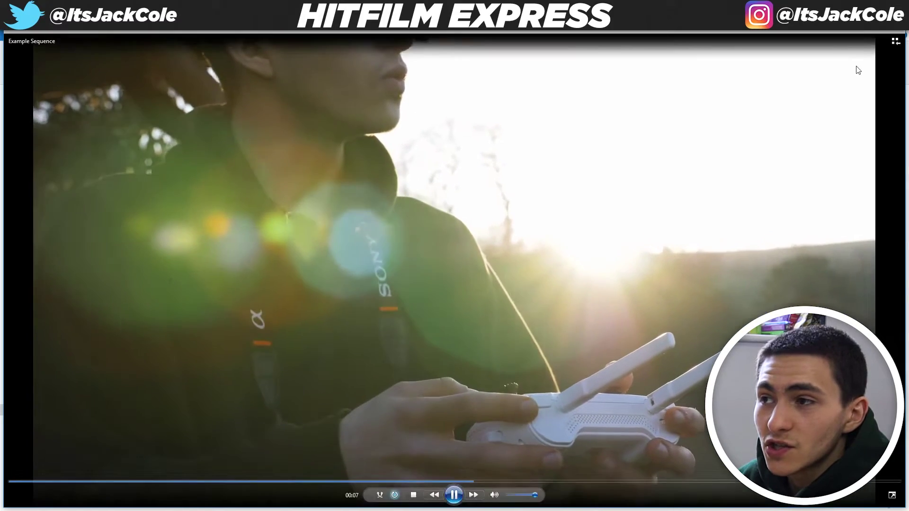
key(alt+F4)
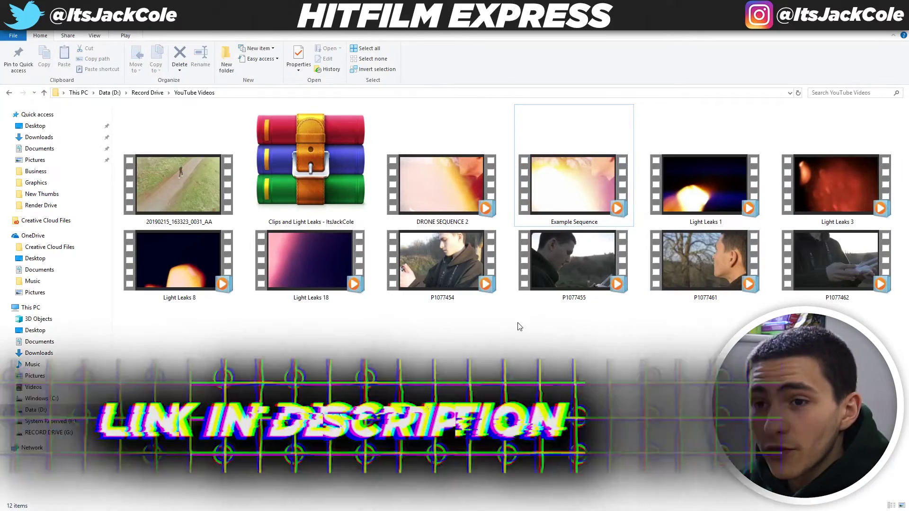
Select the drone clip 20190215_163323_0031_AA and clips P1077454, P1077455, P1077461 and P1077462 in the folder
click(343, 152)
click(325, 338)
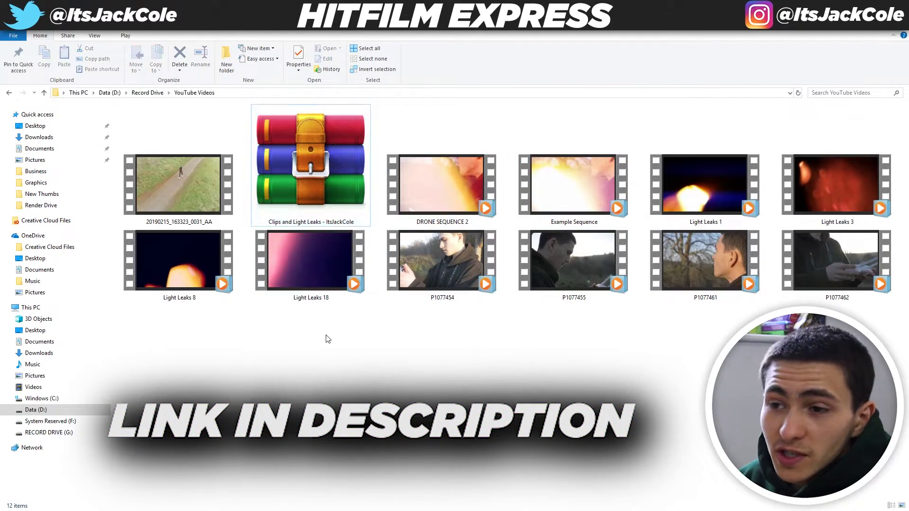
drag(423, 333, 794, 267)
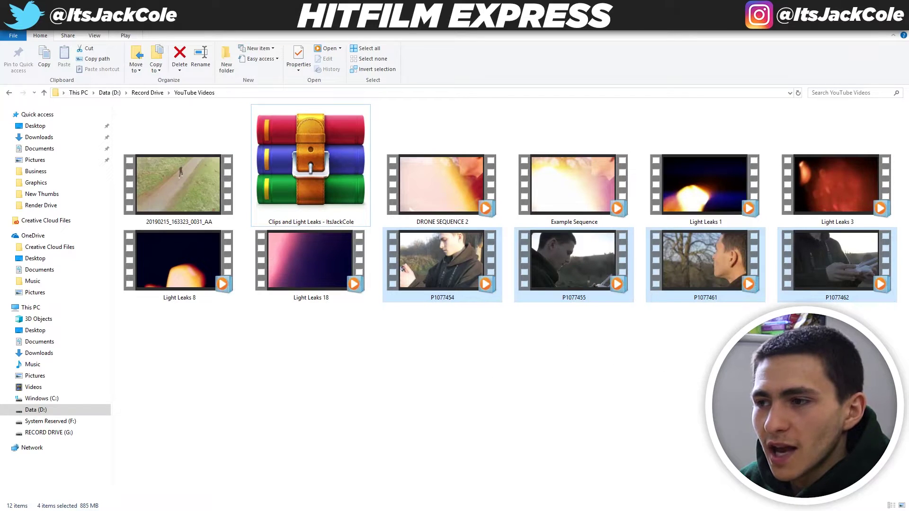
drag(828, 380, 446, 244)
ctrl+click(181, 191)
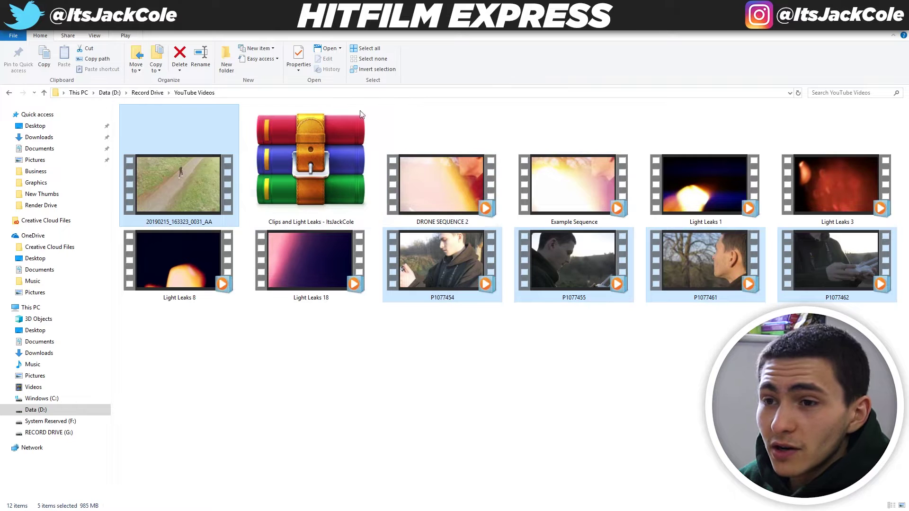
drag(442, 265, 442, 510)
In HitFilm Express, import 20190215_163323_0031_AA, P1077454, P1077455, P1077461 and P1077462 from the YouTube Videos folder
click(39, 62)
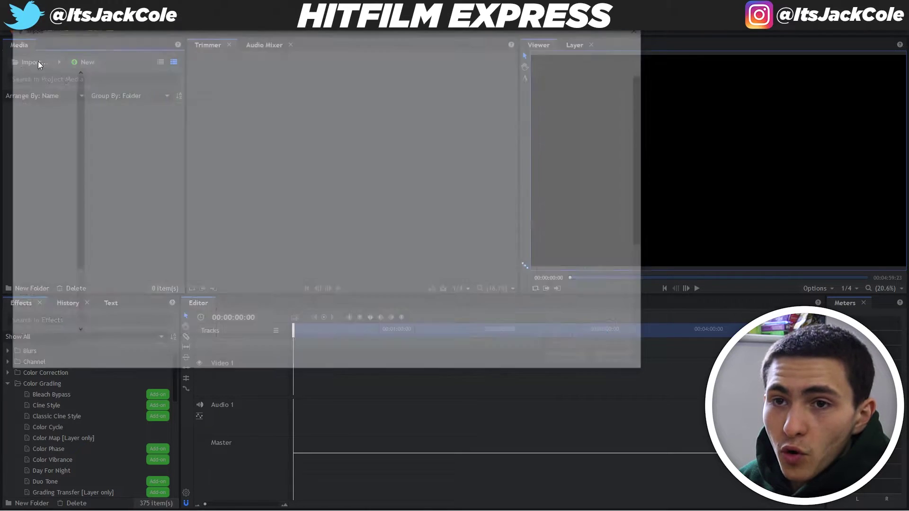
double_click(436, 182)
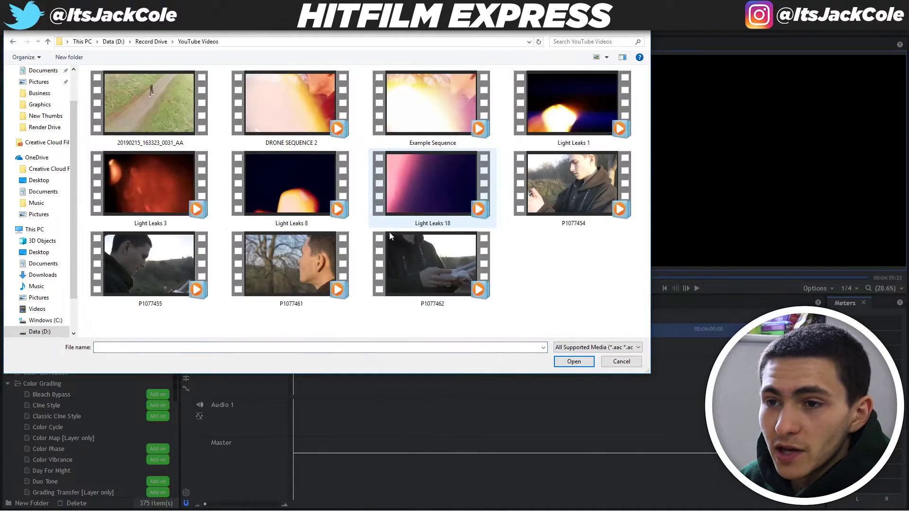
key(ctrl+a)
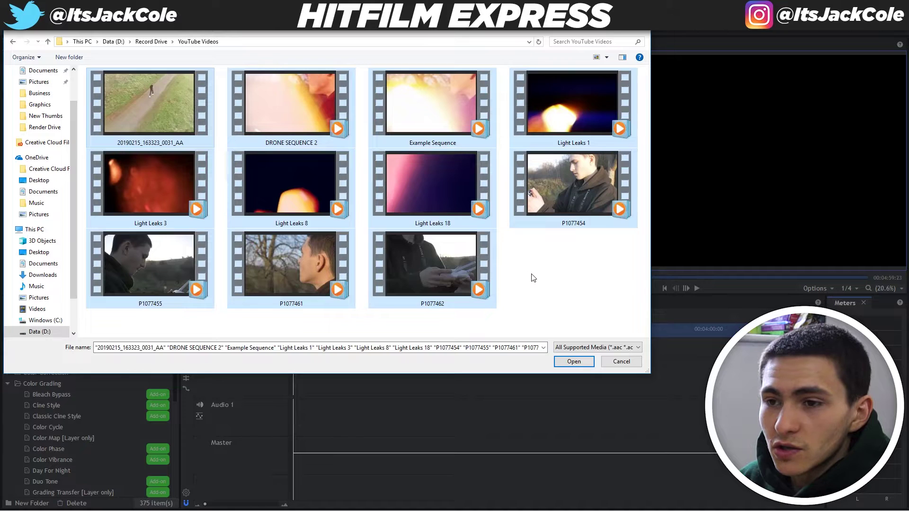
drag(503, 310, 166, 260)
ctrl+click(572, 184)
ctrl+click(122, 118)
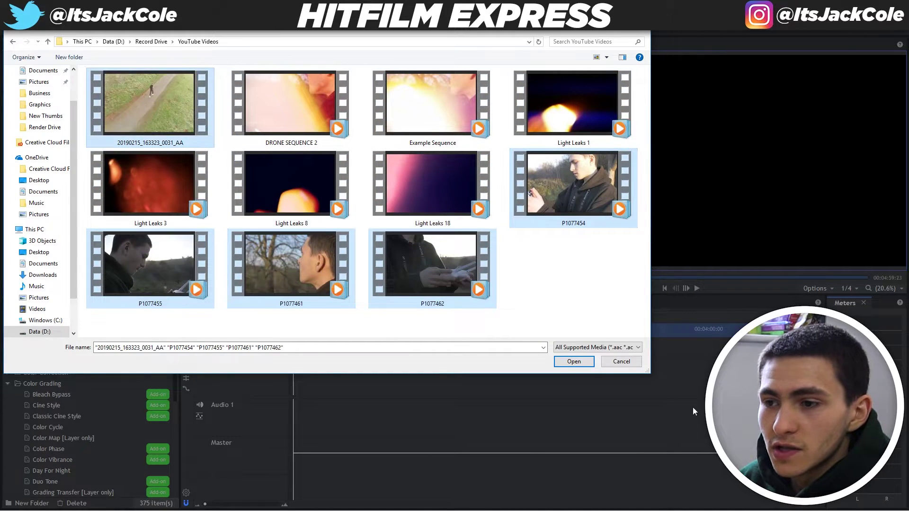
click(574, 362)
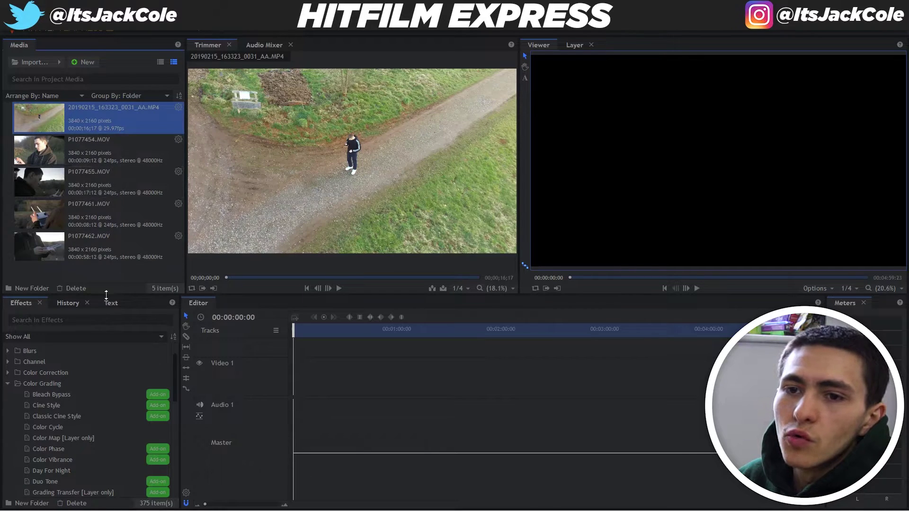
click(107, 271)
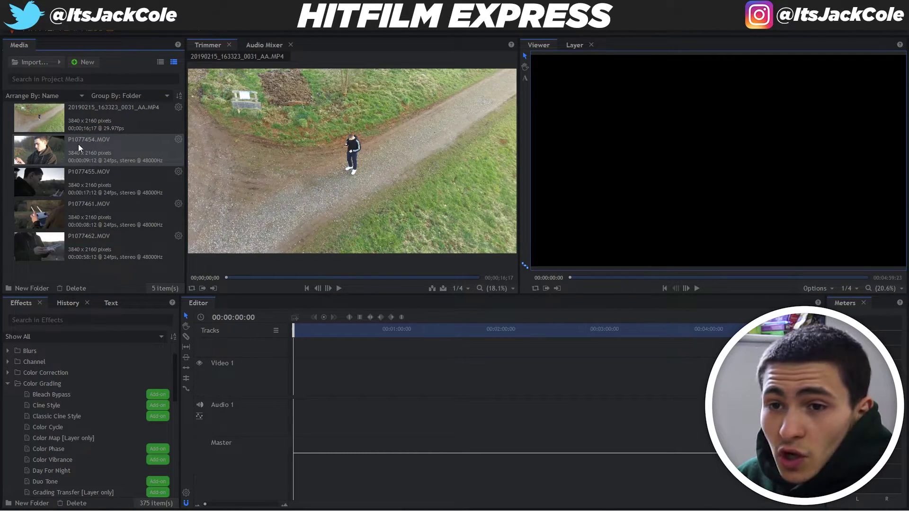
Open P1077454.MOV in the Trimmer and play it from the beginning
click(39, 156)
mouse_move(291, 204)
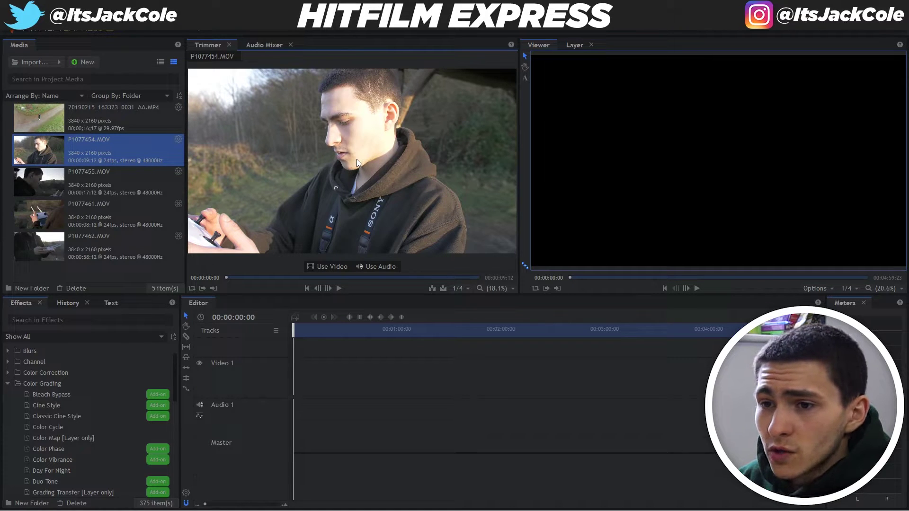
key(space)
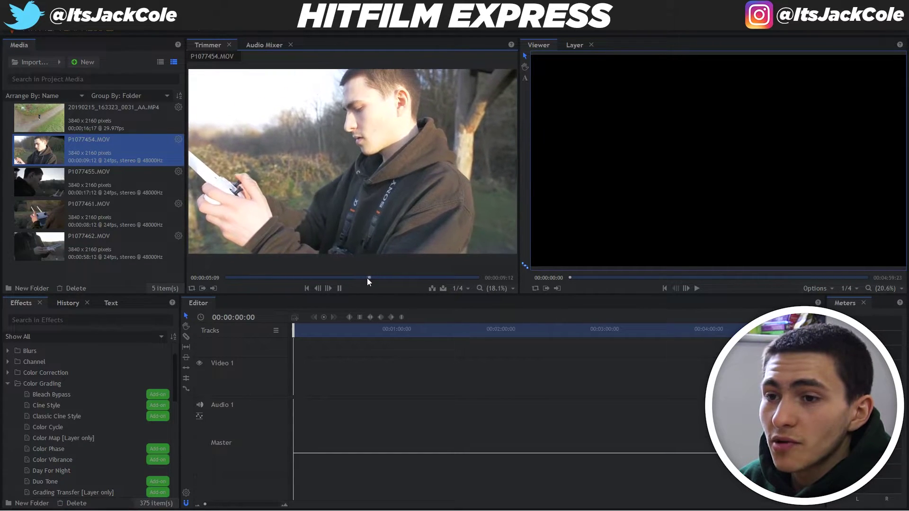
drag(365, 278, 228, 274)
mouse_move(324, 172)
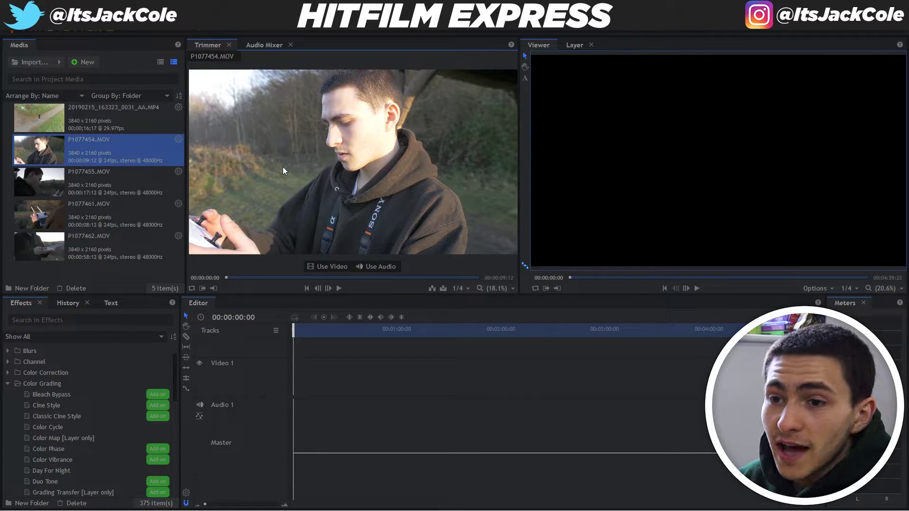
key(space)
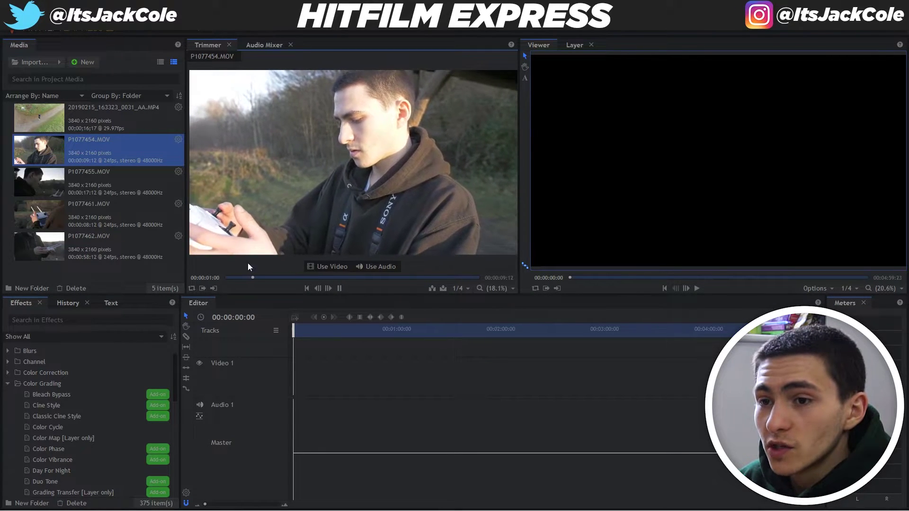
Set the in point of P1077454.MOV at about 00:00:02:04 in the Trimmer and preview the trimmed part
click(283, 278)
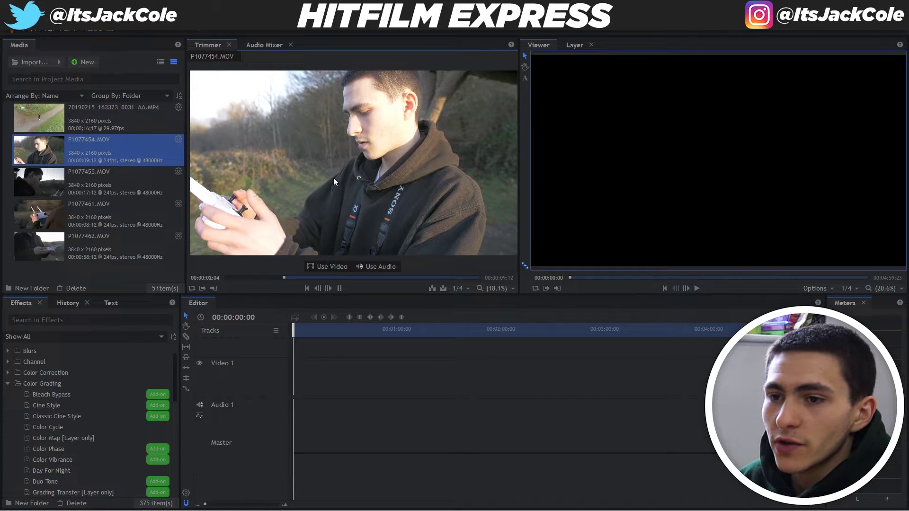
key(space)
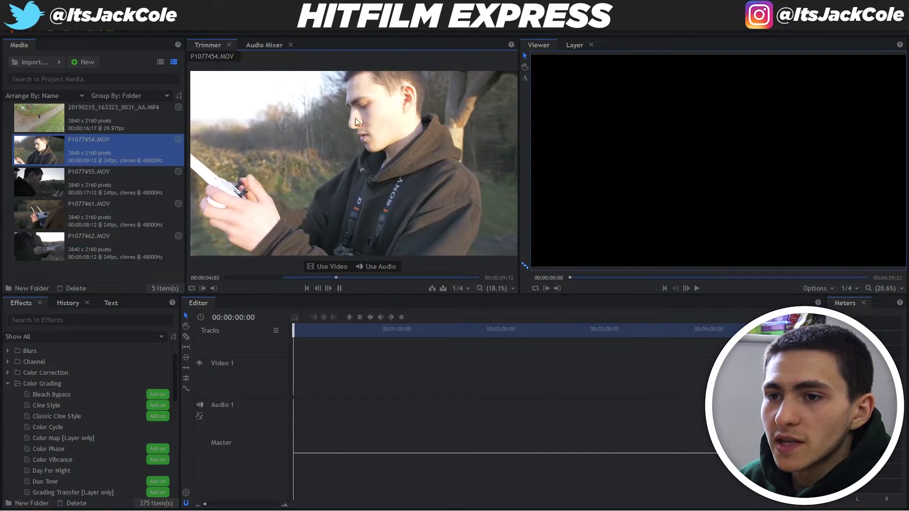
key(space)
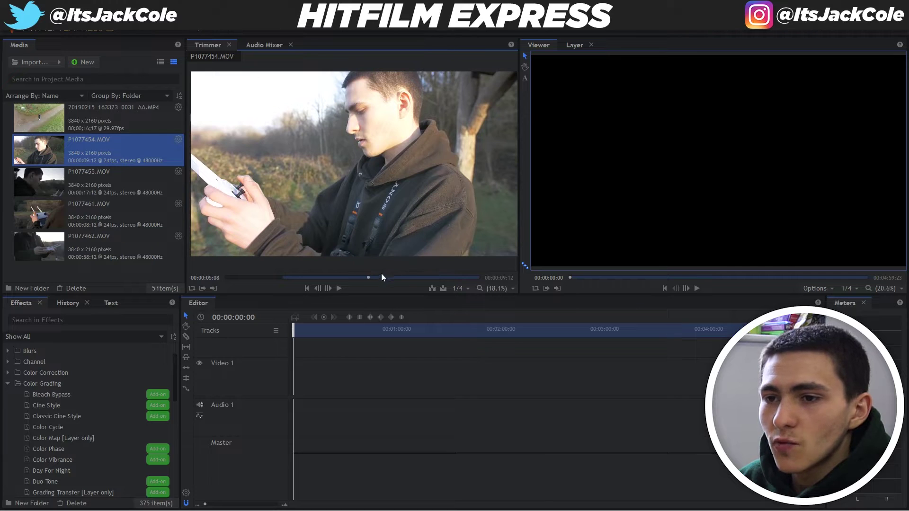
drag(362, 277, 285, 283)
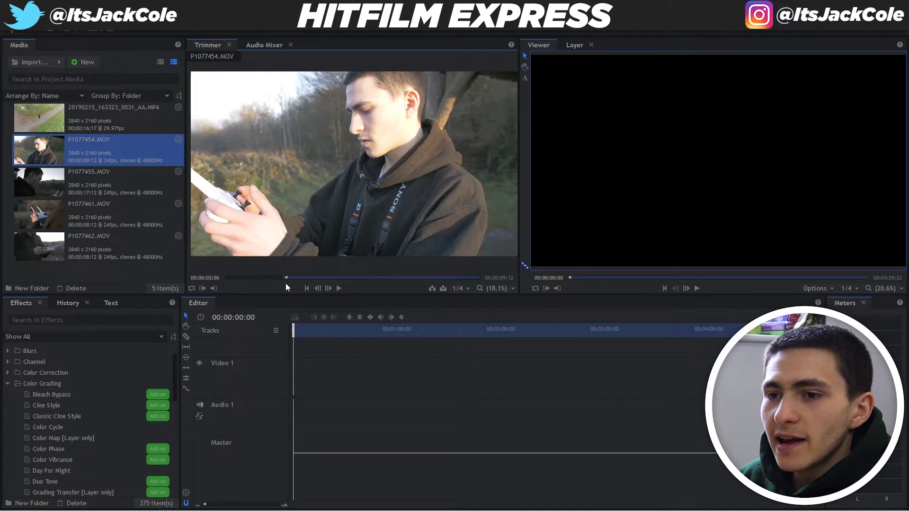
mouse_move(335, 222)
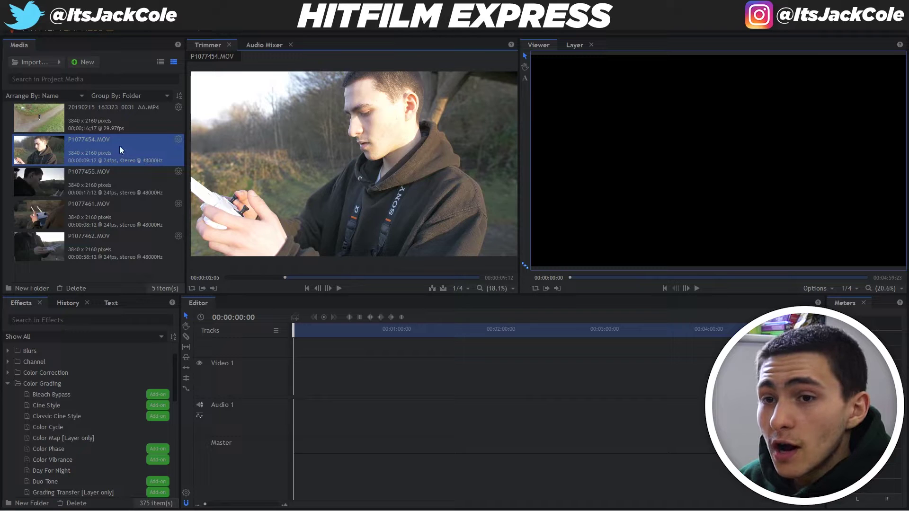
Place P1077454.MOV with its audio at the start of the timeline and delete it again
drag(119, 146, 302, 378)
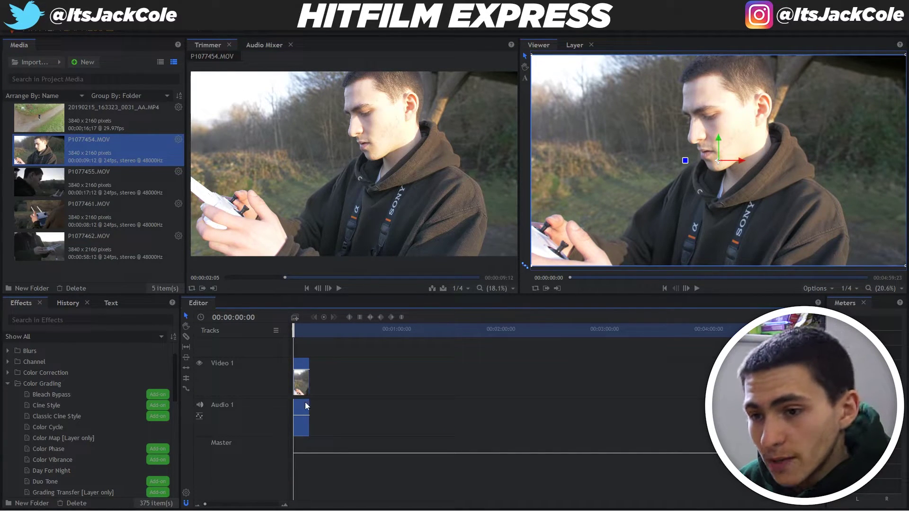
key(Delete)
Place only the video of the trimmed P1077454.MOV at the start of the Video 1 track
mouse_move(320, 203)
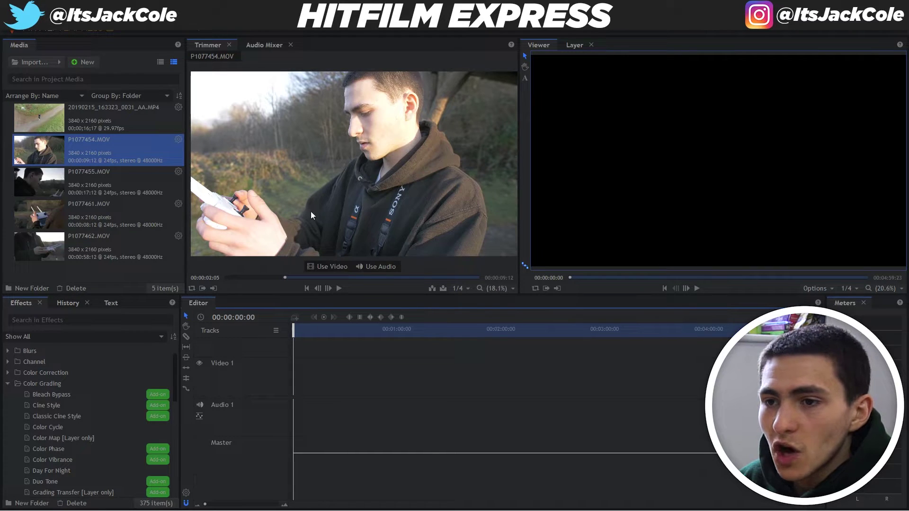
drag(326, 266, 294, 388)
key(ctrl+z)
key(ctrl+z)
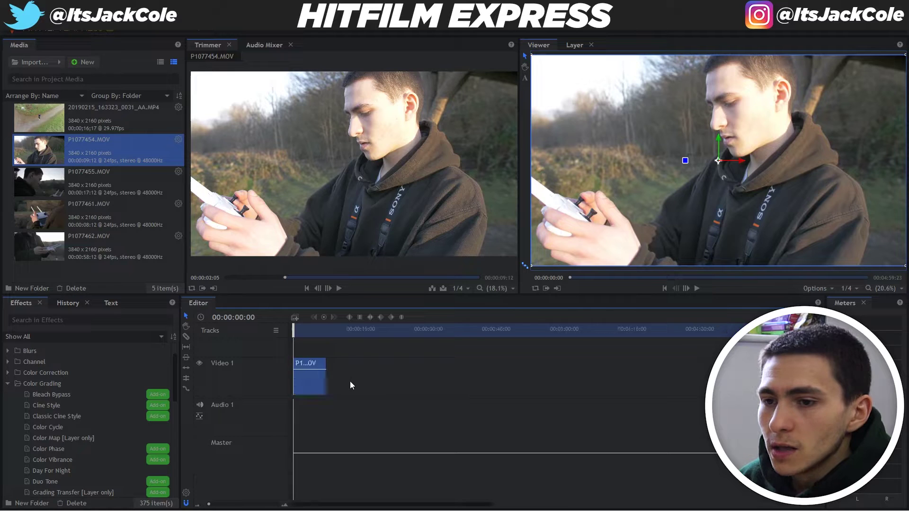
key(ctrl+y)
key(ctrl+y)
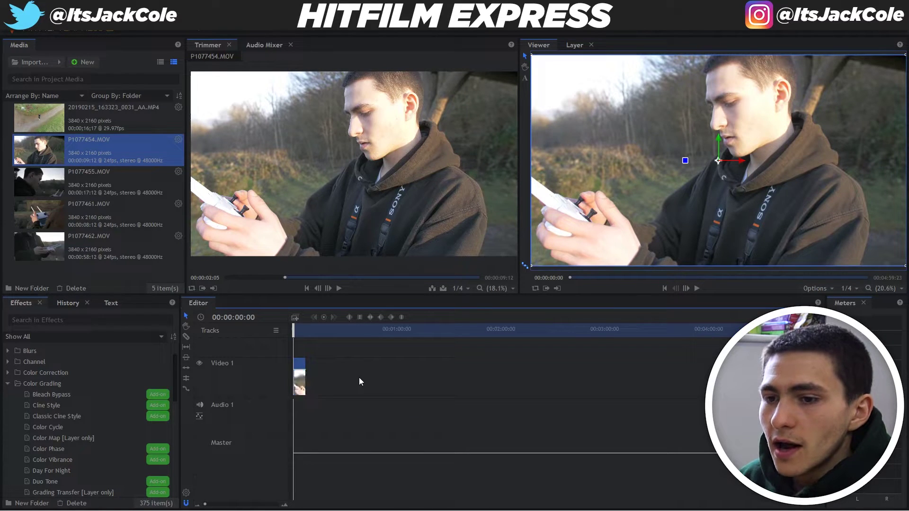
Play P1077454.MOV on the timeline and place the playhead exactly at 00:00:02:00
scroll(351, 370, up, 3)
key(space)
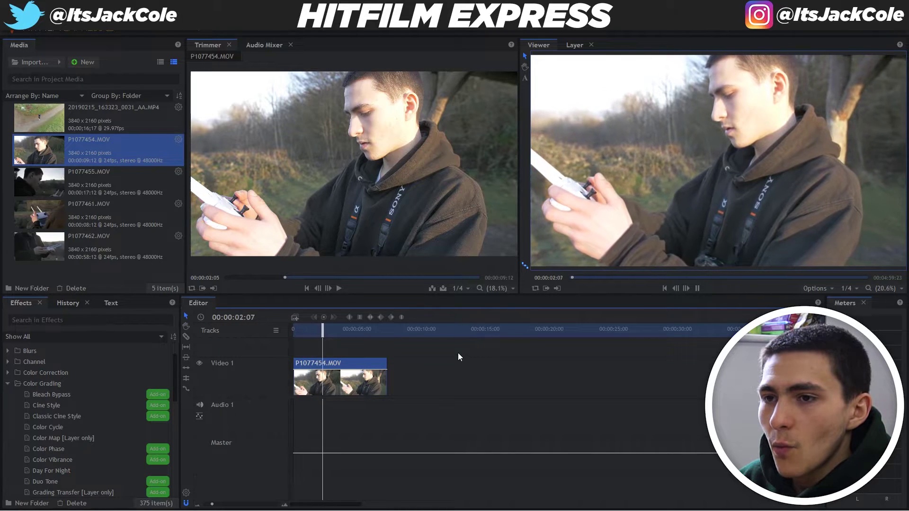
click(336, 330)
drag(336, 329, 321, 335)
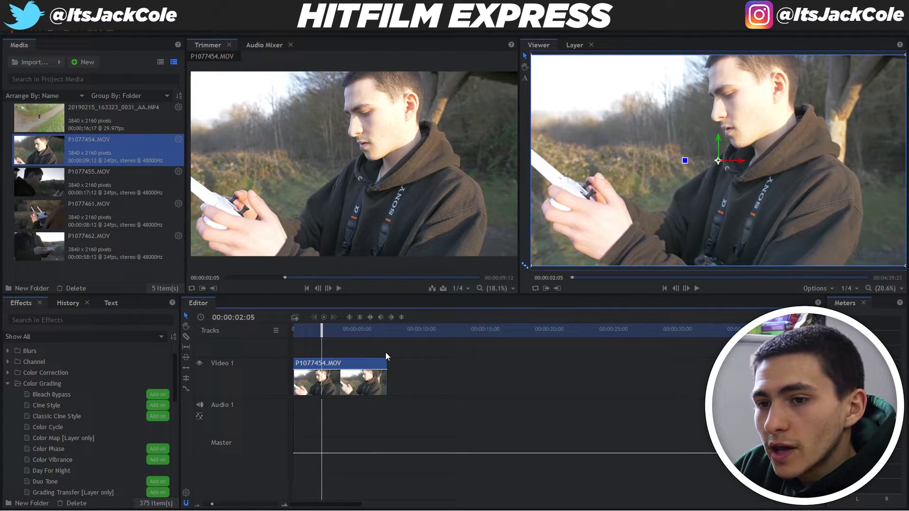
key(Left)
key(Left)
key(Left)
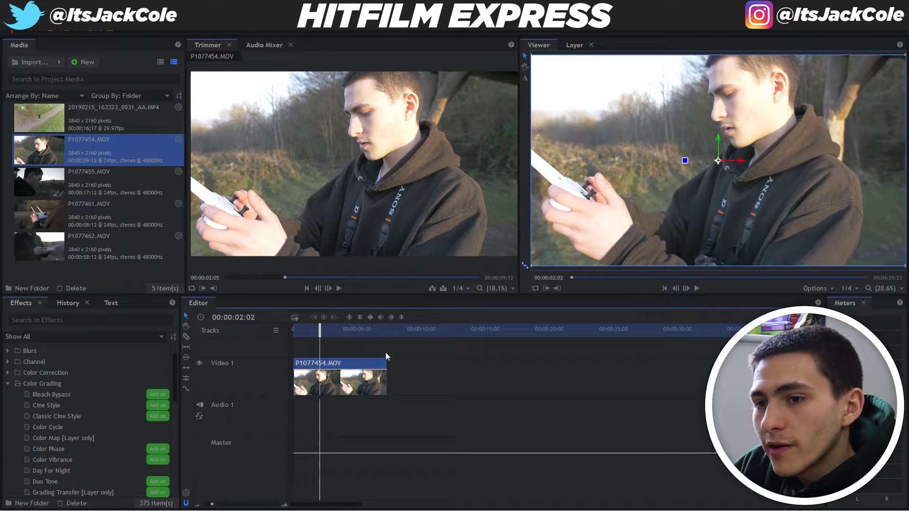
key(Left)
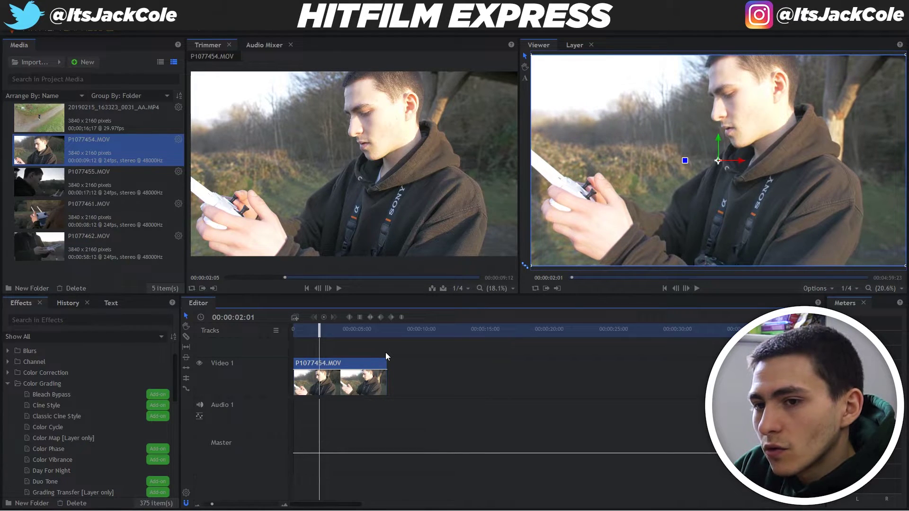
key(Left)
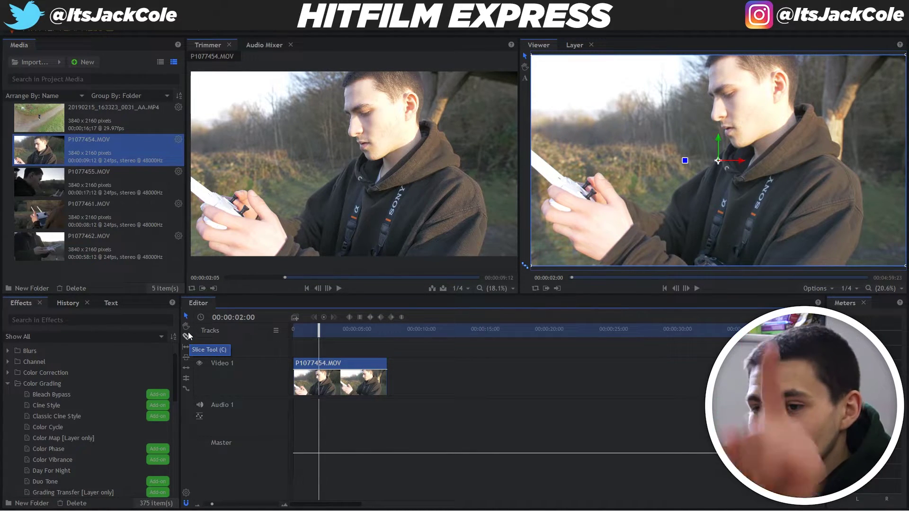
Slice P1077454.MOV at 00:00:02:00, delete the part after the cut and return the playhead to the timeline start
click(187, 336)
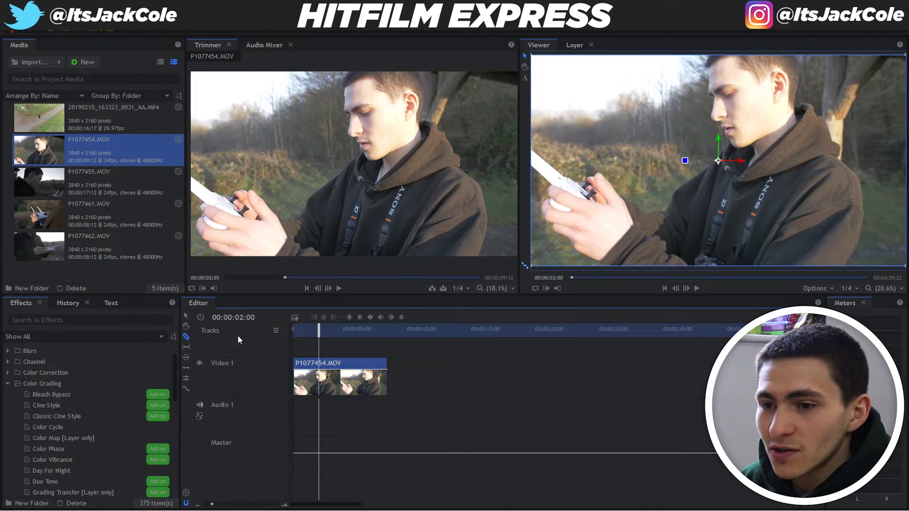
click(319, 365)
key(v)
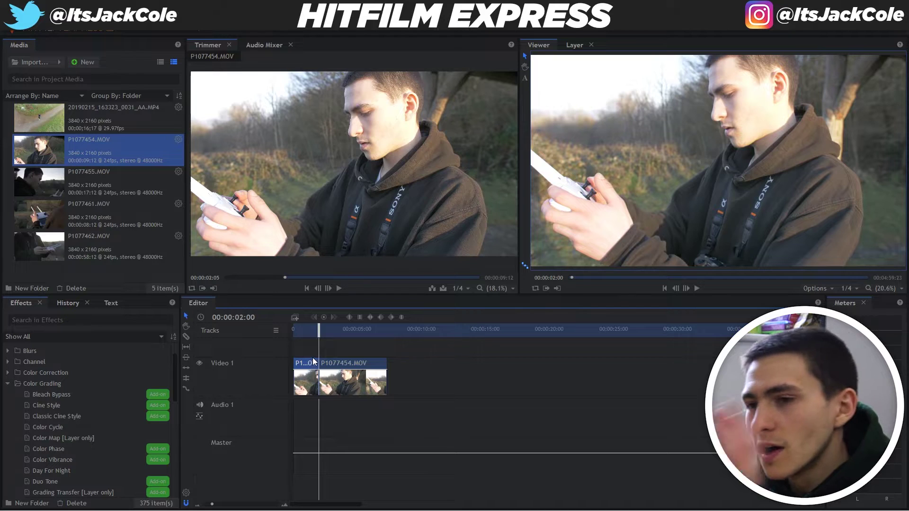
click(341, 382)
key(Delete)
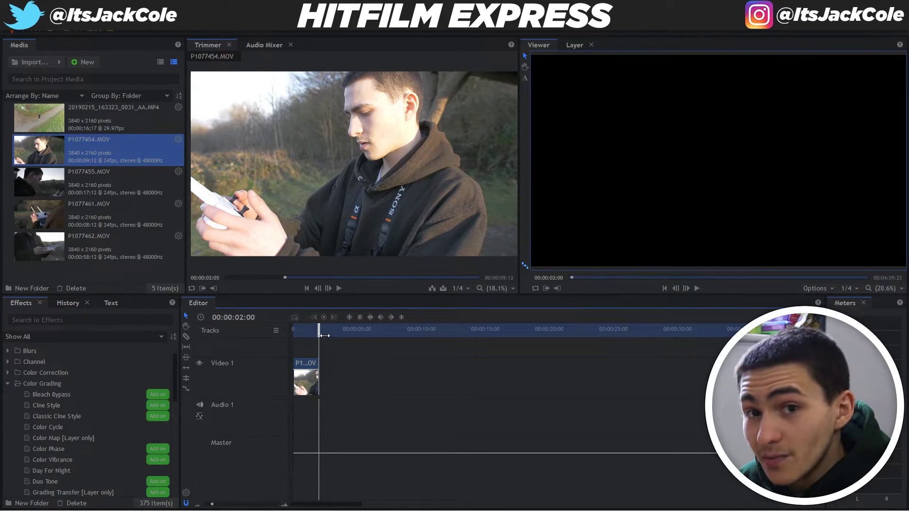
drag(326, 329, 293, 329)
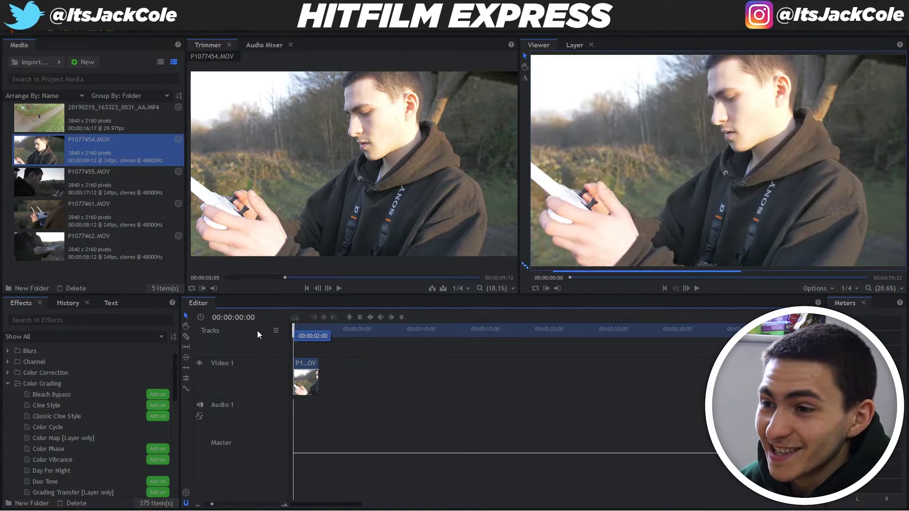
Open P1077455.MOV in the Trimmer, set its in point at about 00:00:04:07 and preview the trimmed part
click(52, 184)
key(space)
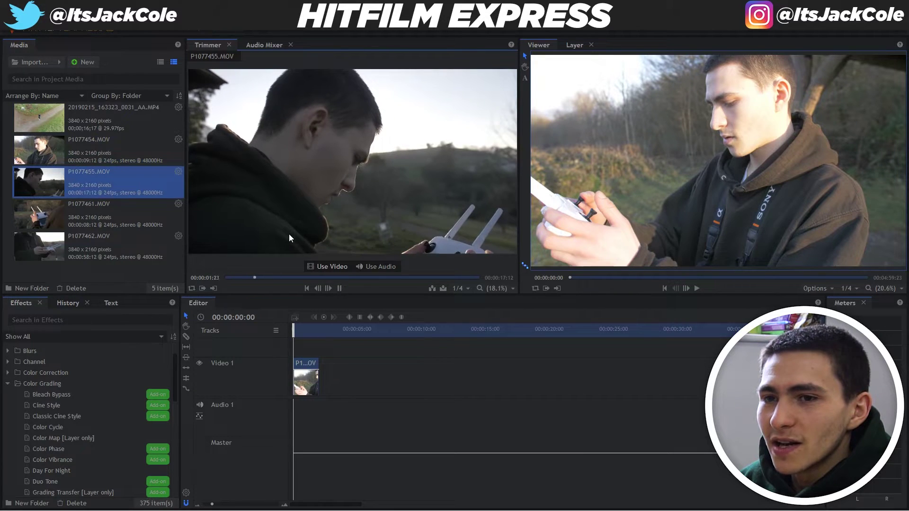
key(space)
key(space)
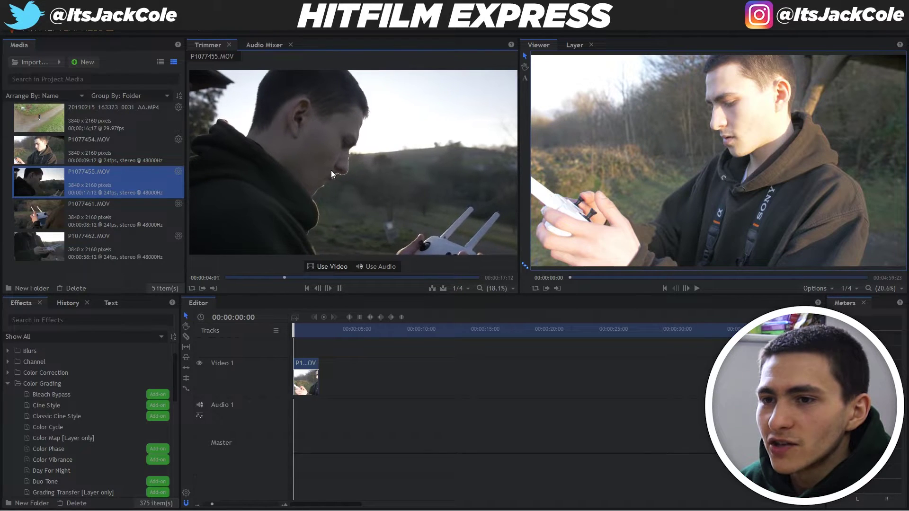
click(312, 277)
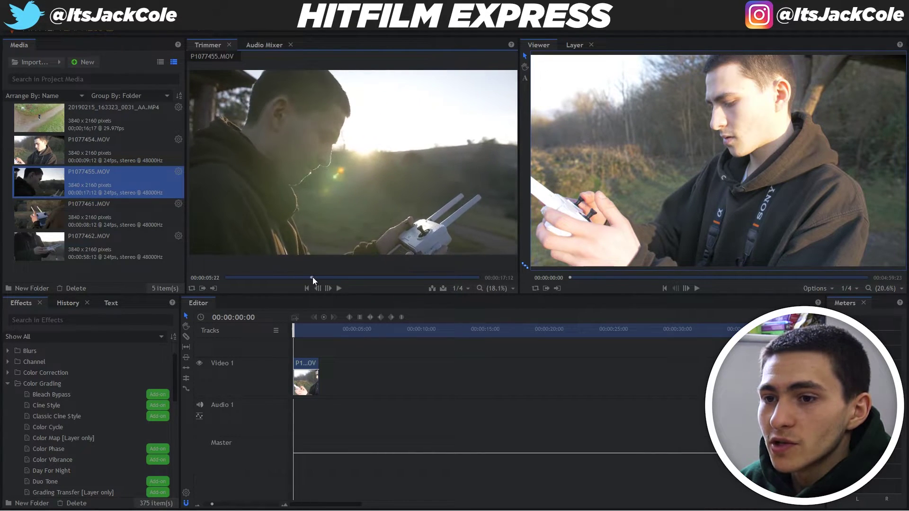
drag(313, 277, 287, 279)
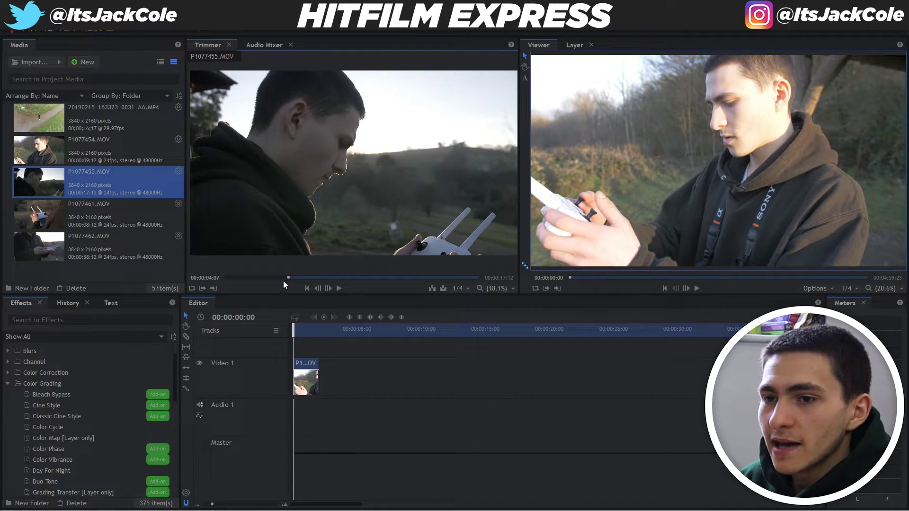
key(space)
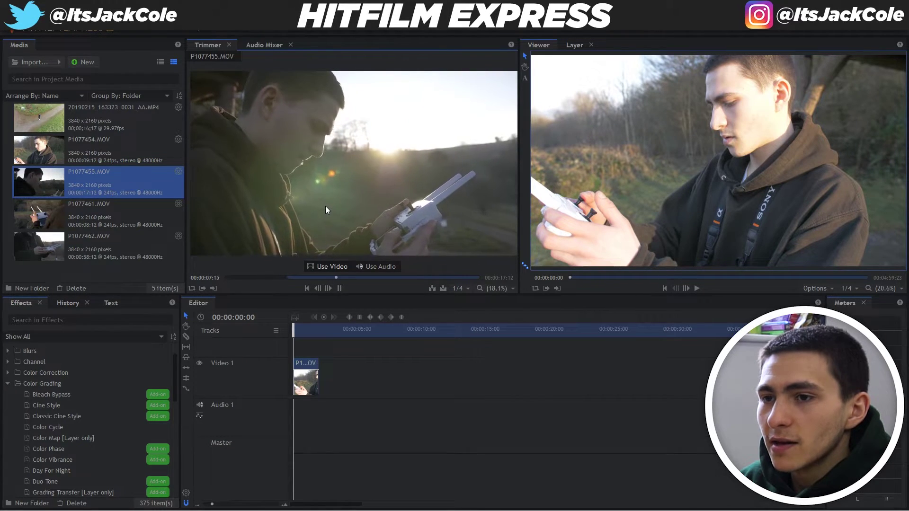
key(space)
Place only the video of the trimmed P1077455.MOV directly after the first clip on Video 1 and play it from the join
drag(328, 266, 320, 385)
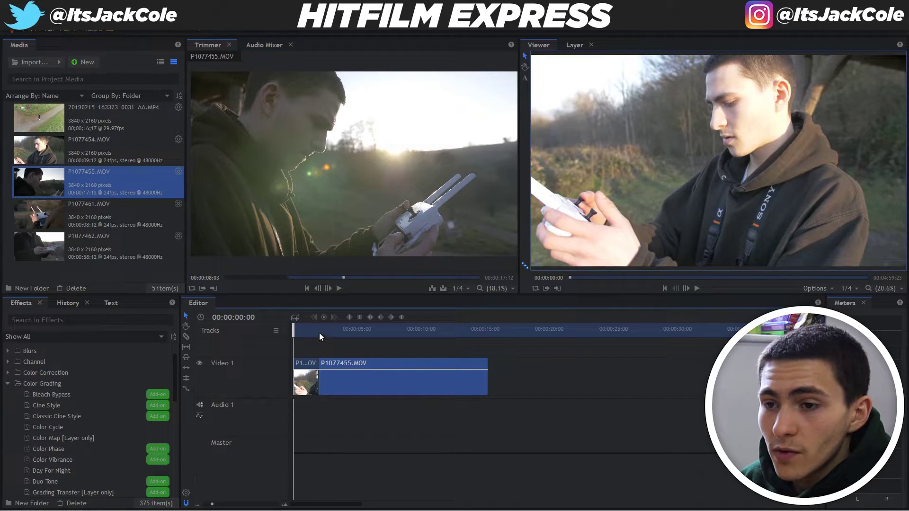
click(319, 331)
key(space)
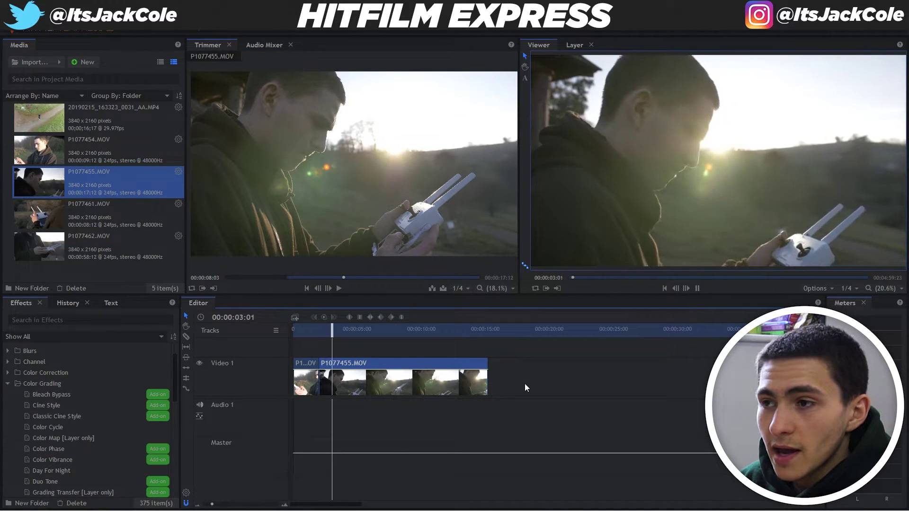
key(space)
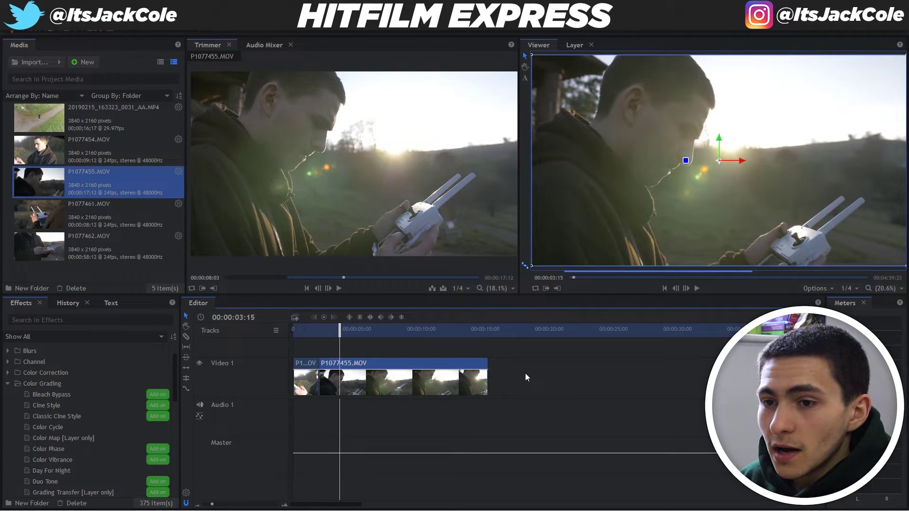
Slice P1077455.MOV at 00:00:04:00 on the timeline and delete the part after the cut
key(Right)
key(Right)
key(Right)
key(Right)
key(Right)
key(Right)
key(Right)
key(Right)
key(Right)
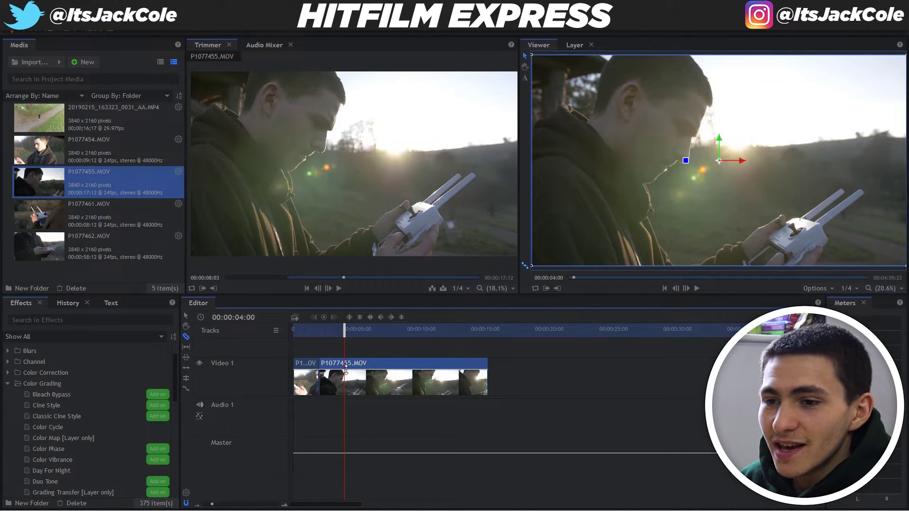
click(346, 371)
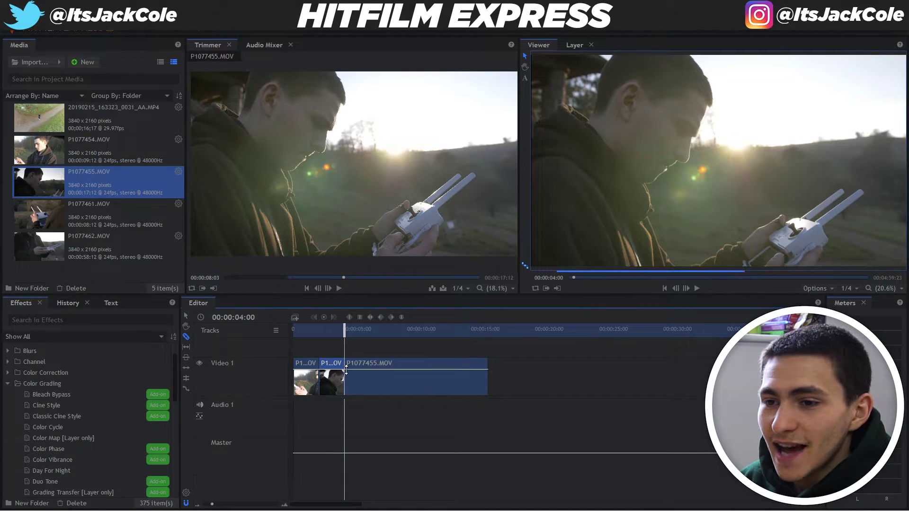
click(386, 380)
key(Delete)
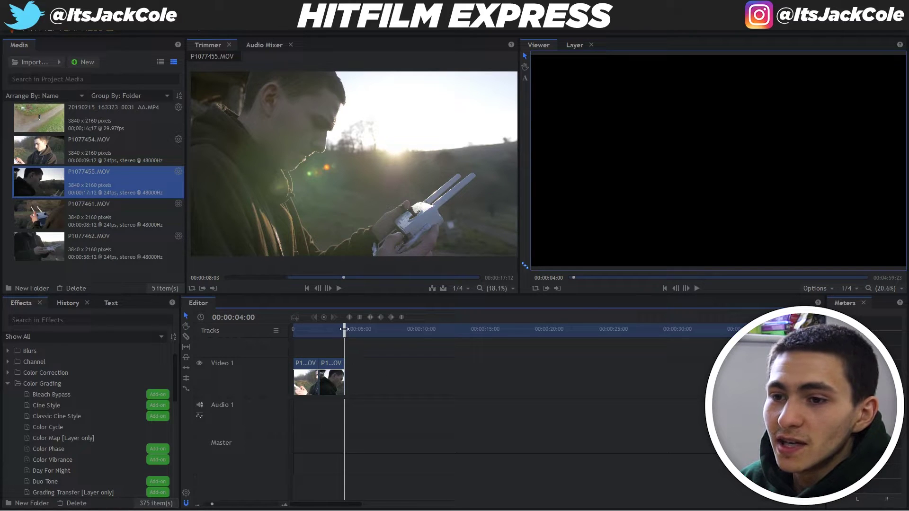
Play the two-clip sequence from the start of the timeline
drag(344, 328, 294, 329)
key(space)
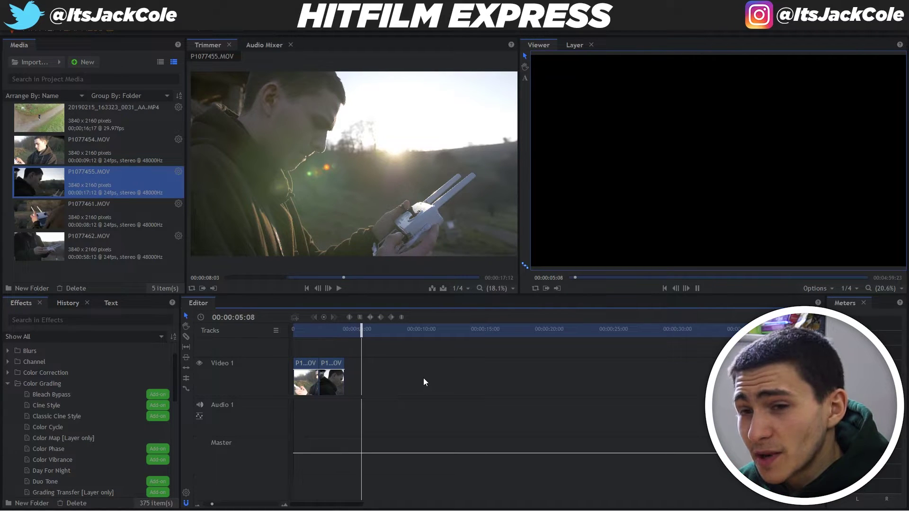
key(space)
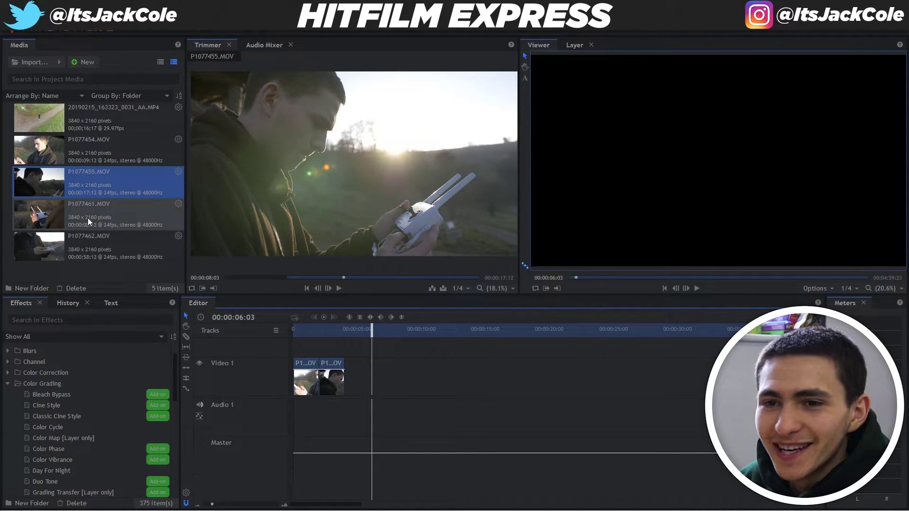
Open P1077461.MOV in the Trimmer, set its in point at about 00:00:02:07 and preview the trimmed part
click(56, 205)
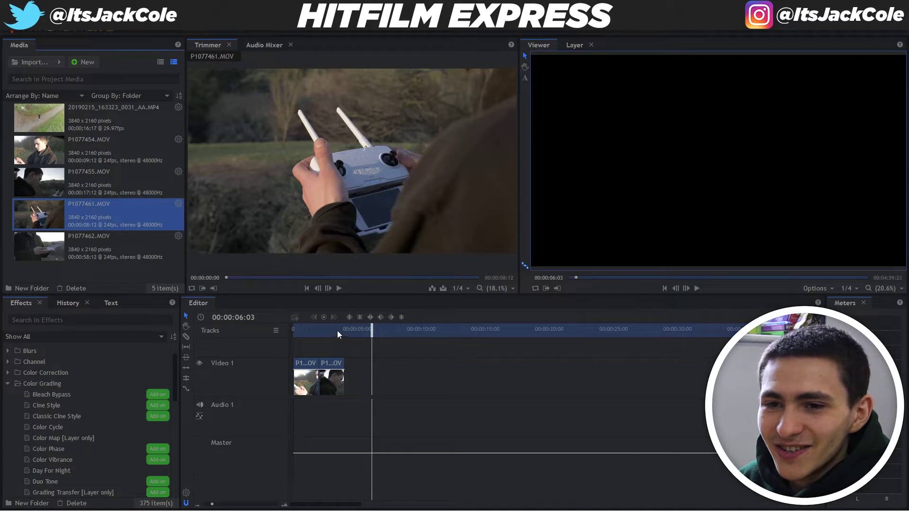
mouse_move(55, 222)
mouse_down()
mouse_move(330, 365)
mouse_move(326, 350)
mouse_move(66, 216)
mouse_up()
key(space)
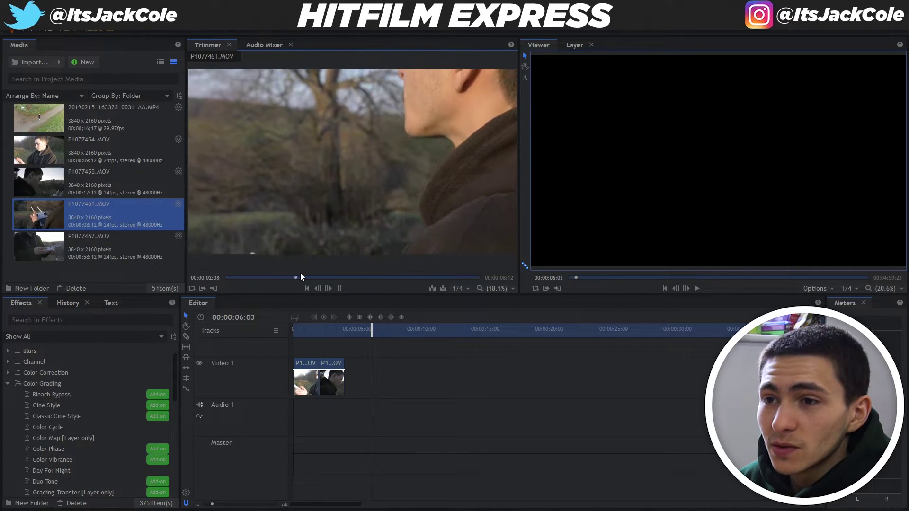
key(space)
drag(324, 276, 293, 279)
mouse_move(359, 178)
key(space)
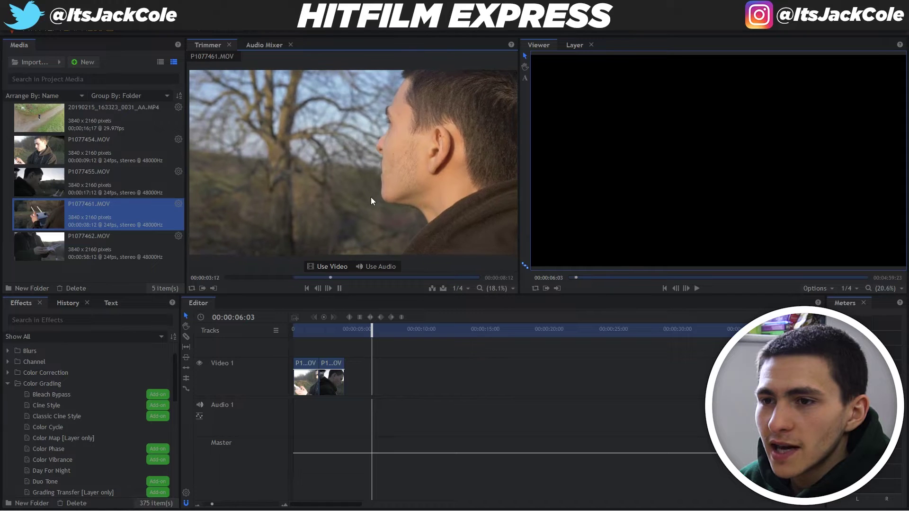
key(space)
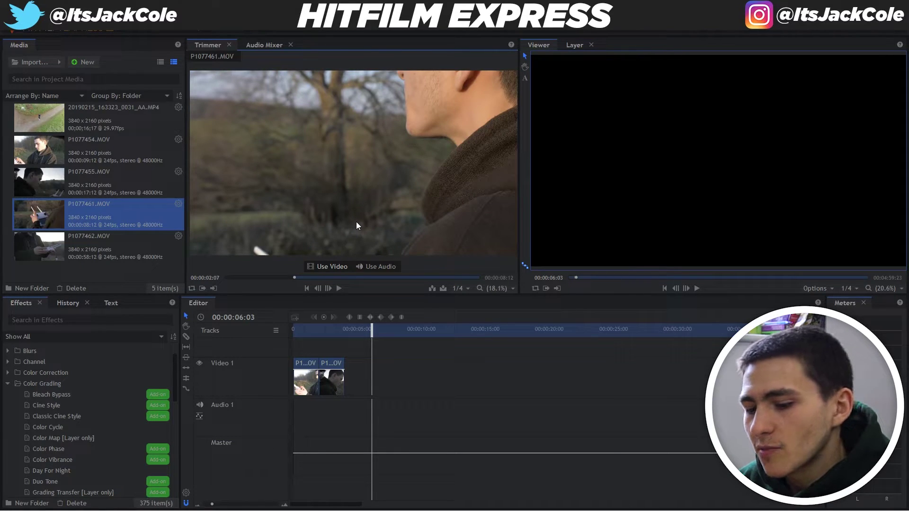
Replay the trimmed P1077461.MOV and place only its video directly after P1077455.MOV on the Video 1 track
drag(354, 278, 381, 278)
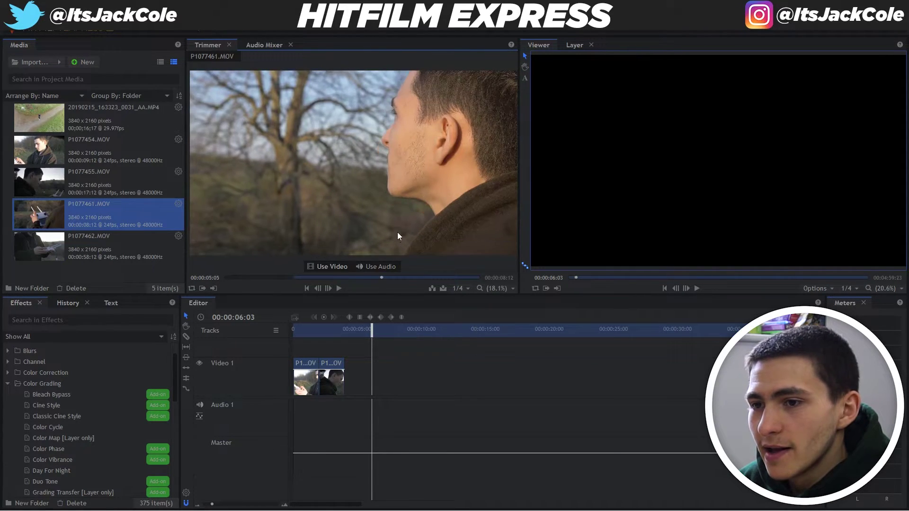
click(294, 278)
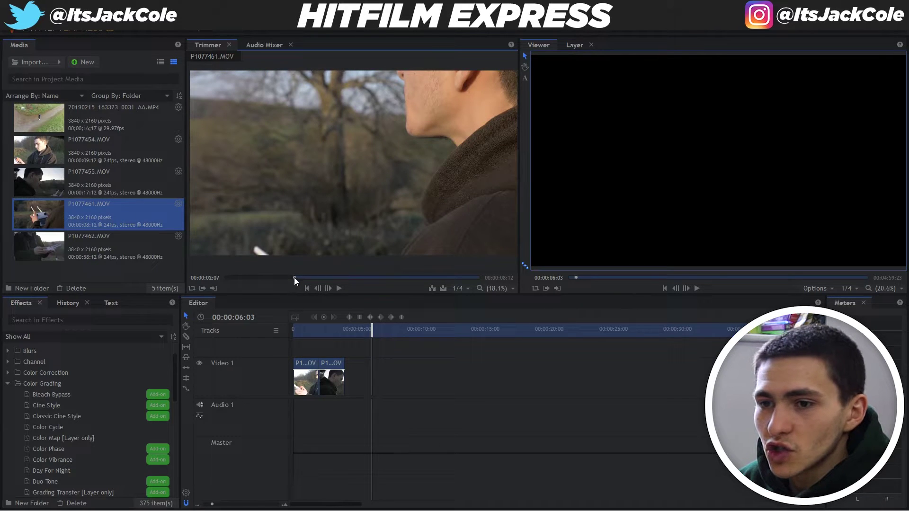
key(space)
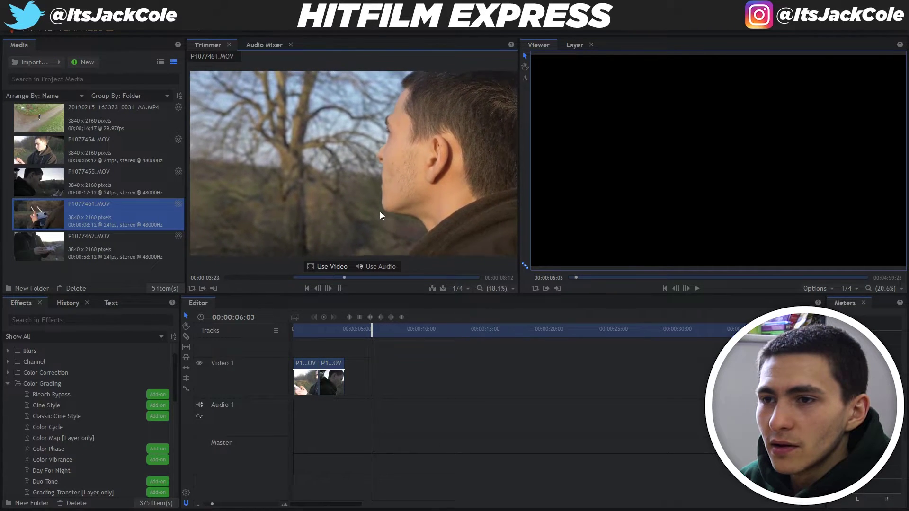
key(space)
drag(354, 163, 348, 389)
Play the sequence from shortly before the cut into P1077461.MOV to check the new shot
click(343, 334)
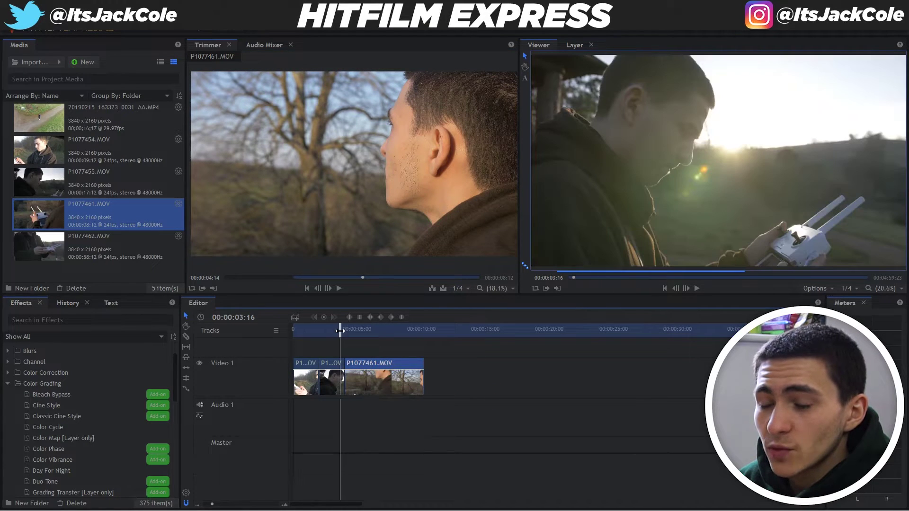
key(space)
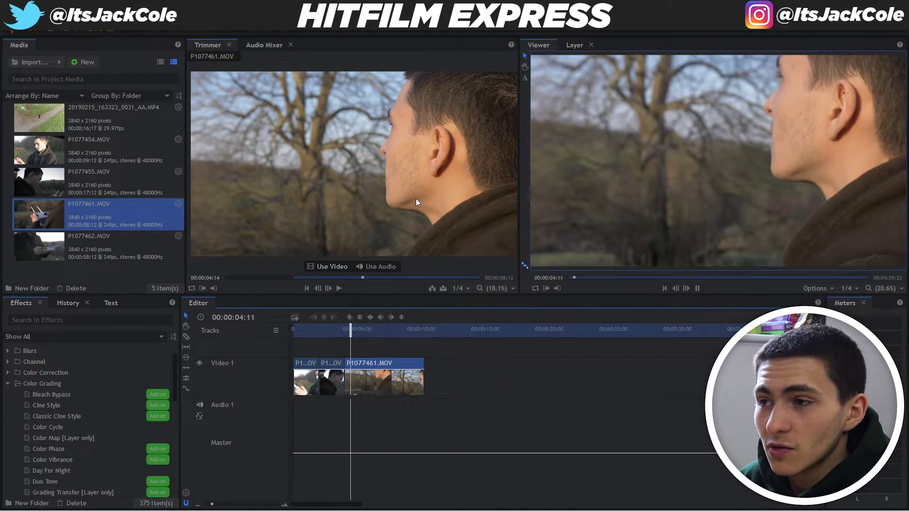
key(space)
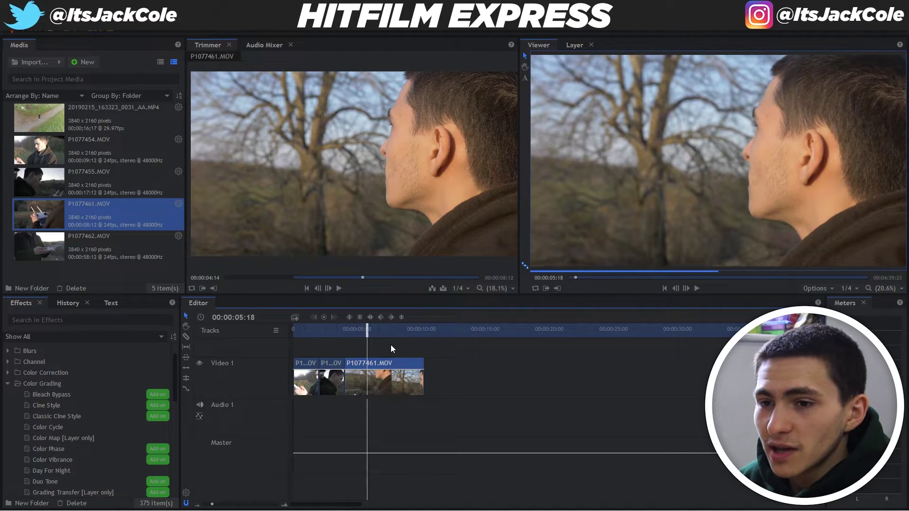
Slice P1077461.MOV at 00:00:06:00 on the timeline and delete the part after the cut
click(373, 381)
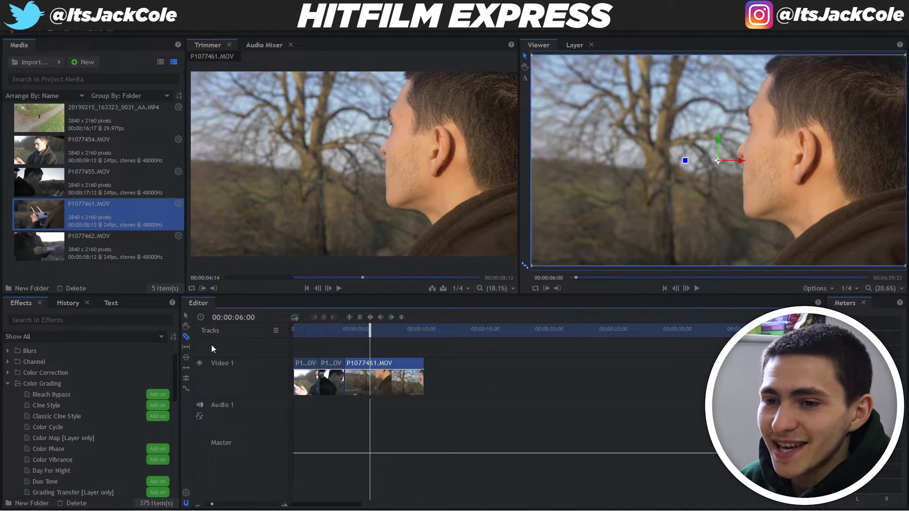
click(370, 369)
key(v)
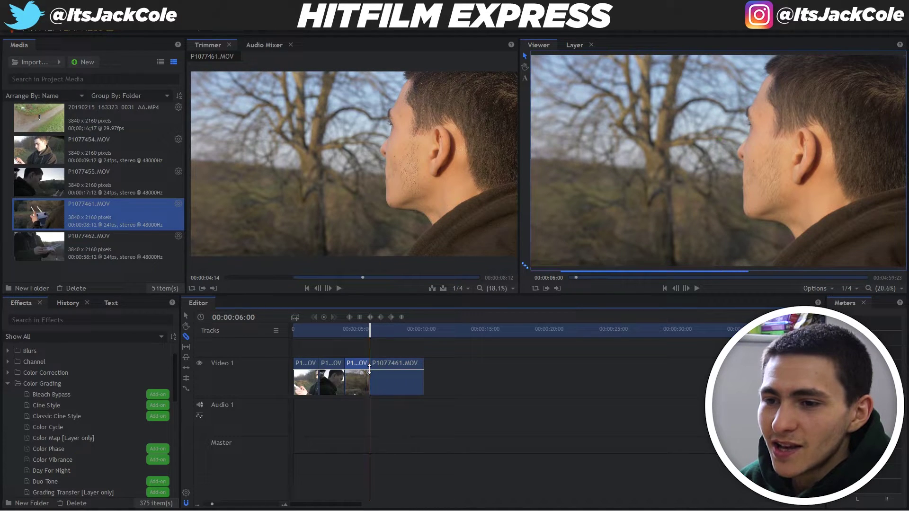
click(396, 381)
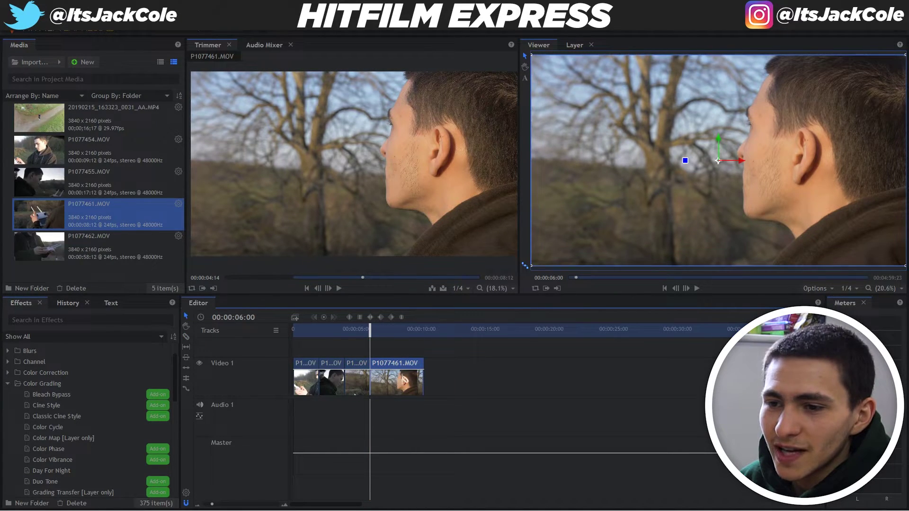
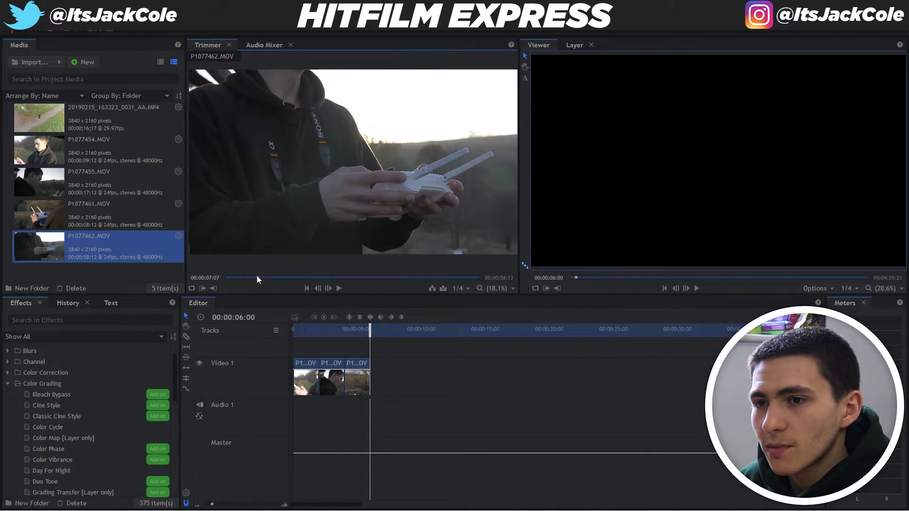
Set the in point of P1077462.MOV at 00:00:07:07 and place its video directly after P1077461.MOV on the Video 1 track
mouse_move(259, 274)
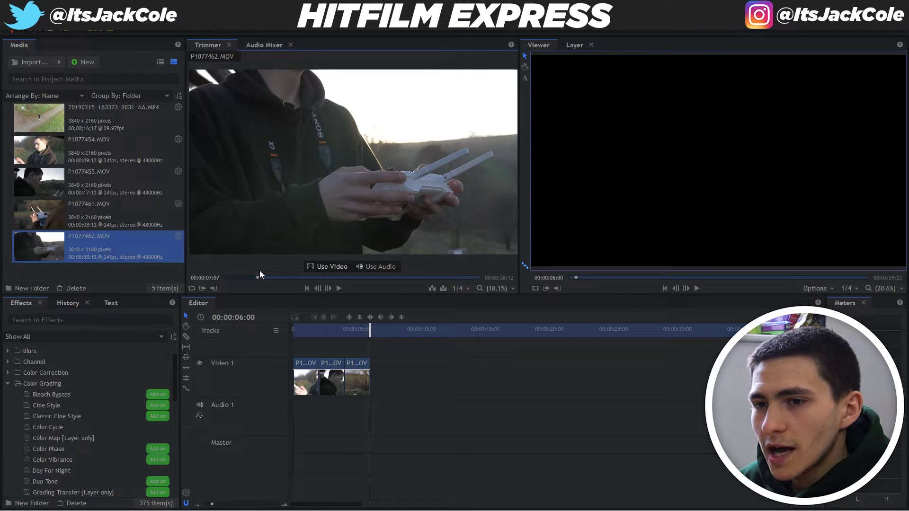
key(space)
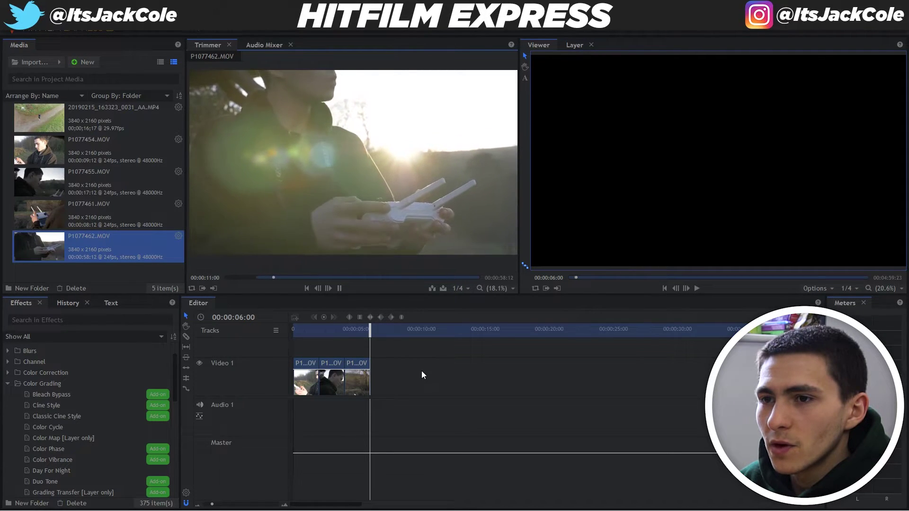
key(space)
mouse_move(374, 265)
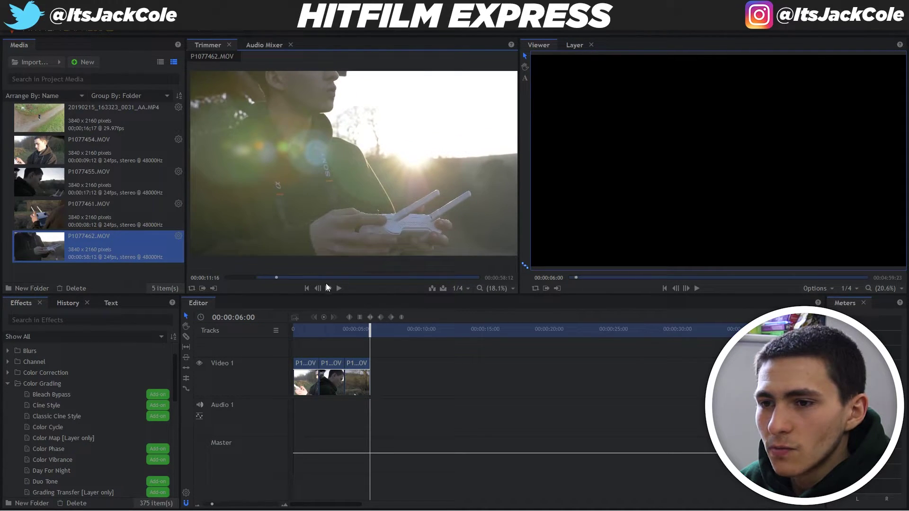
drag(347, 234, 376, 385)
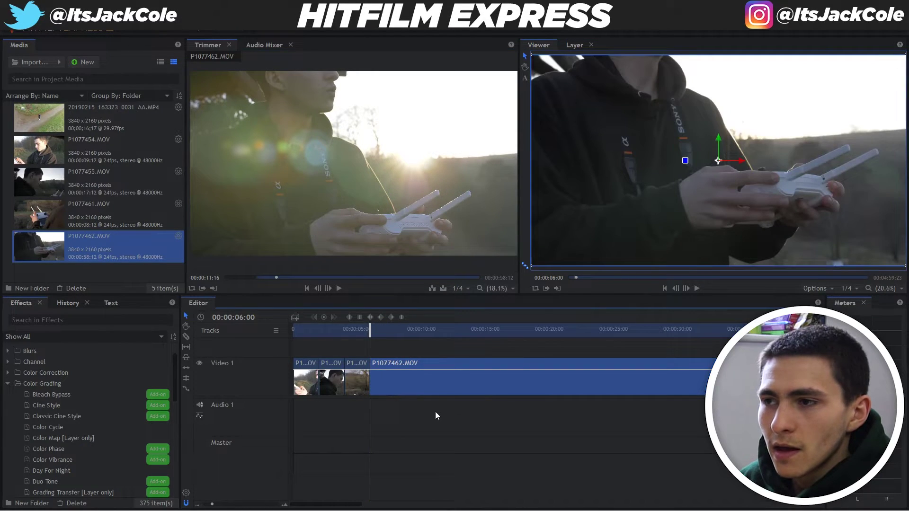
Slice P1077462.MOV at 00:00:08:00 on the timeline and delete the part after the cut
key(space)
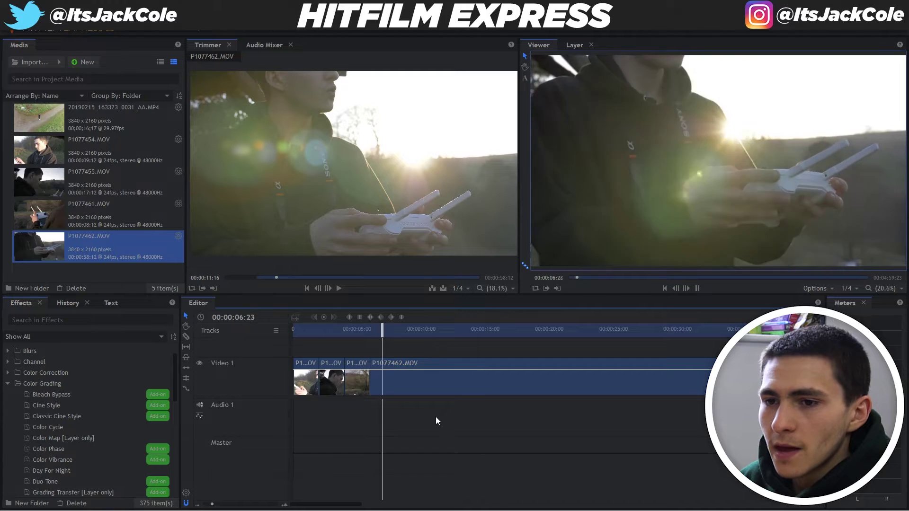
key(space)
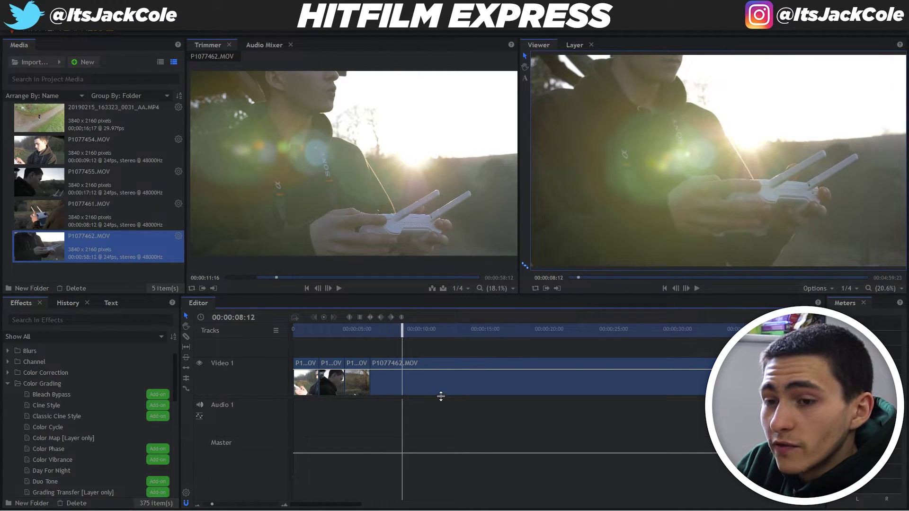
key(Left)
key(Left)
key(Left)
key(Left)
key(Left)
key(Left)
key(Left)
key(Left)
key(Left)
key(Left)
key(Left)
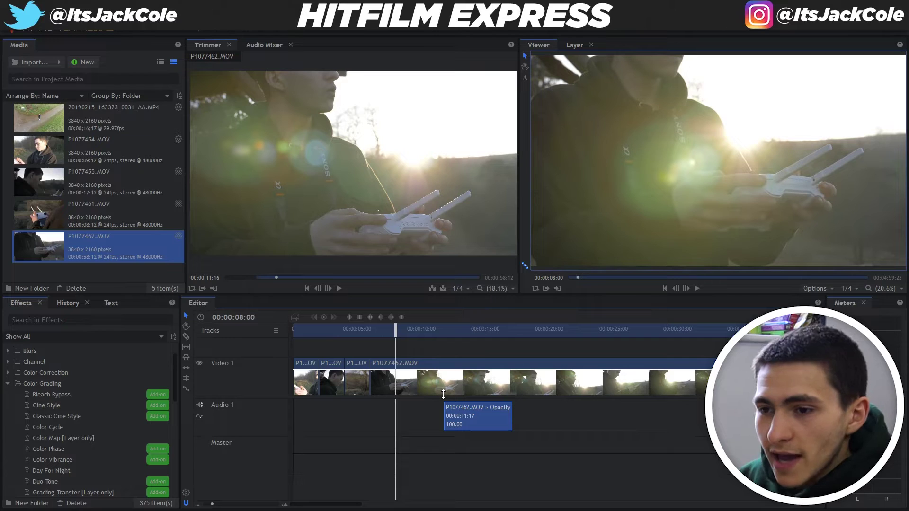
click(442, 377)
key(c)
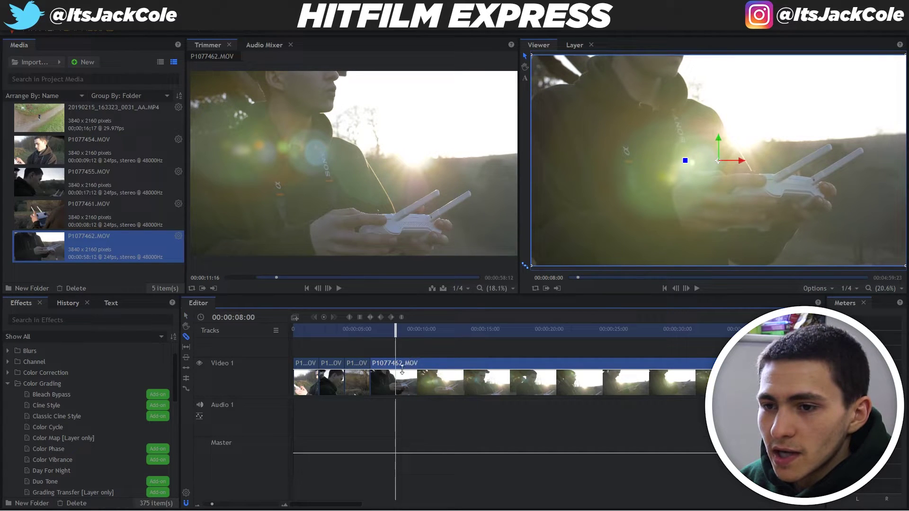
click(397, 375)
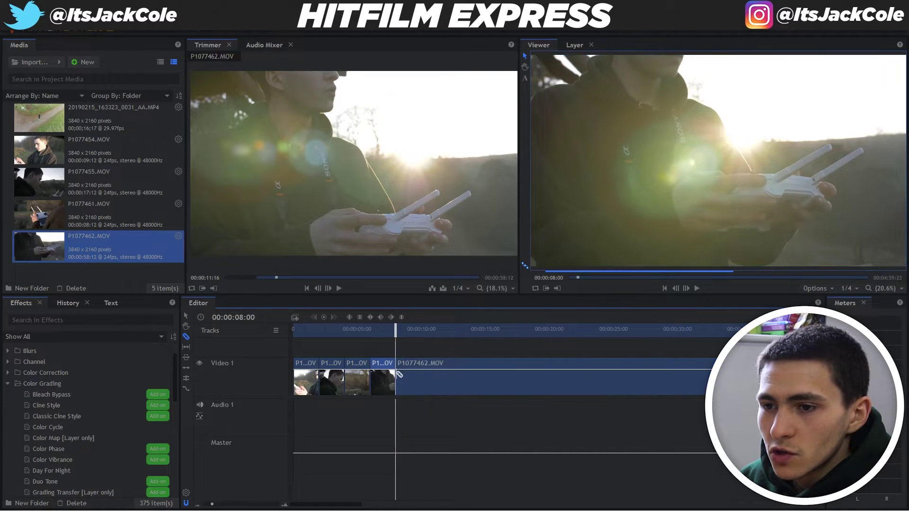
click(441, 378)
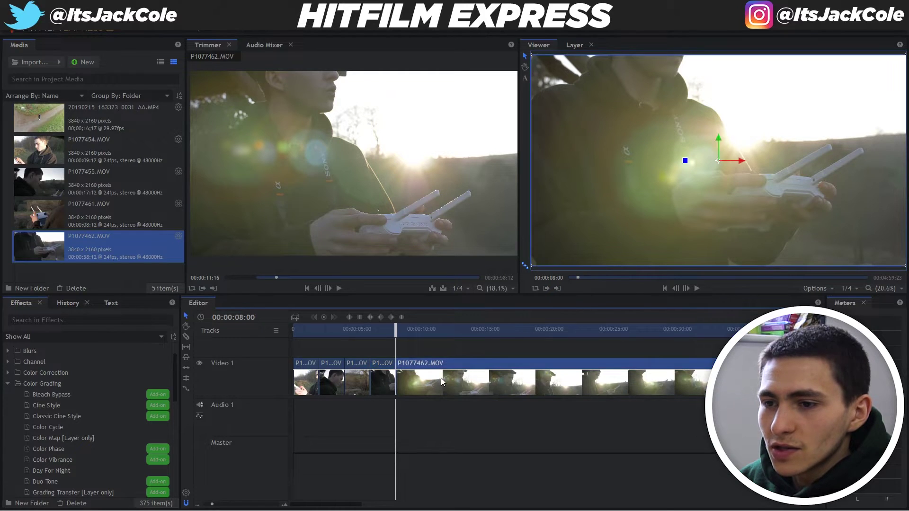
key(Delete)
Open the drone clip 20190215_163323_0031_AA.MP4 in the Trimmer and play it to look for a usable section
drag(124, 118, 52, 119)
click(331, 168)
key(space)
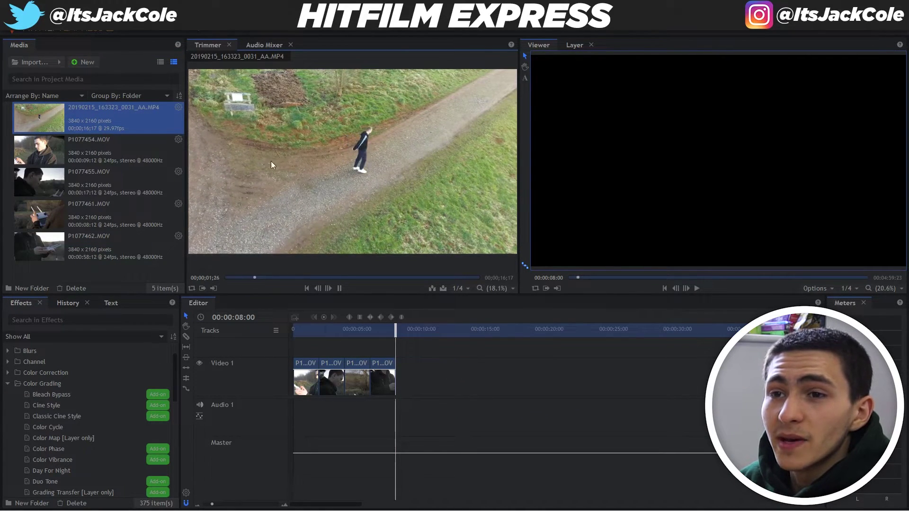
key(space)
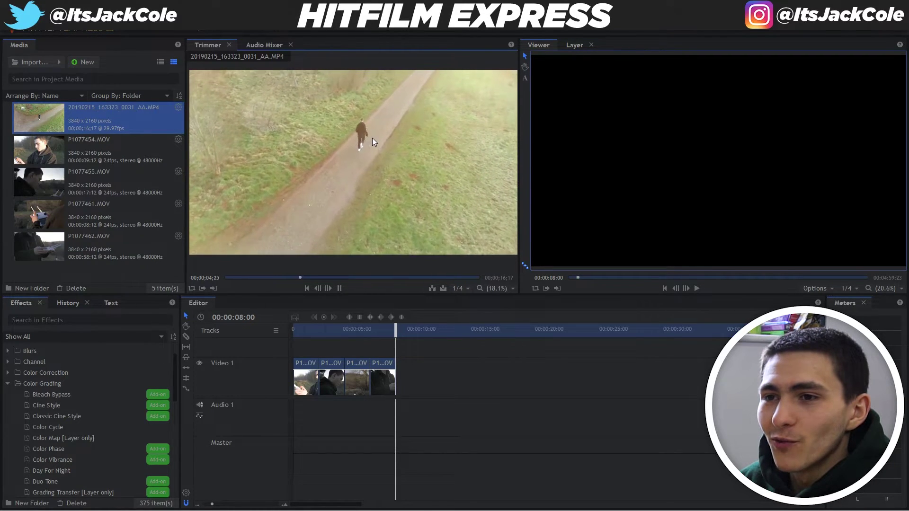
key(space)
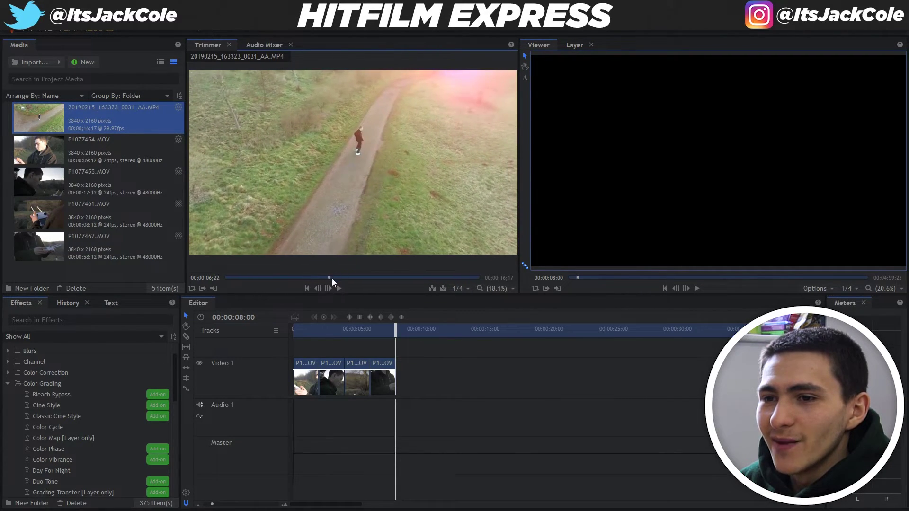
Set the drone clip's in point at about 00;00;05;29 in the Trimmer and preview the trimmed part
drag(332, 278, 326, 282)
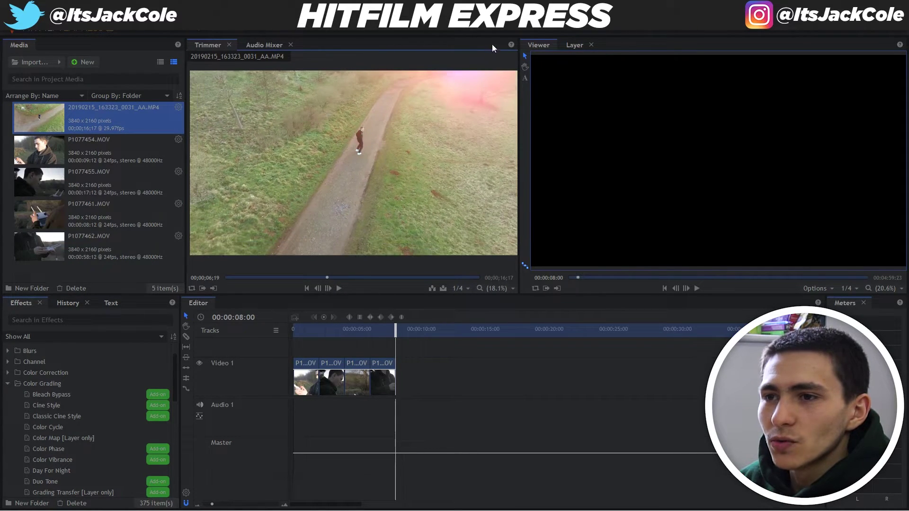
drag(328, 277, 314, 278)
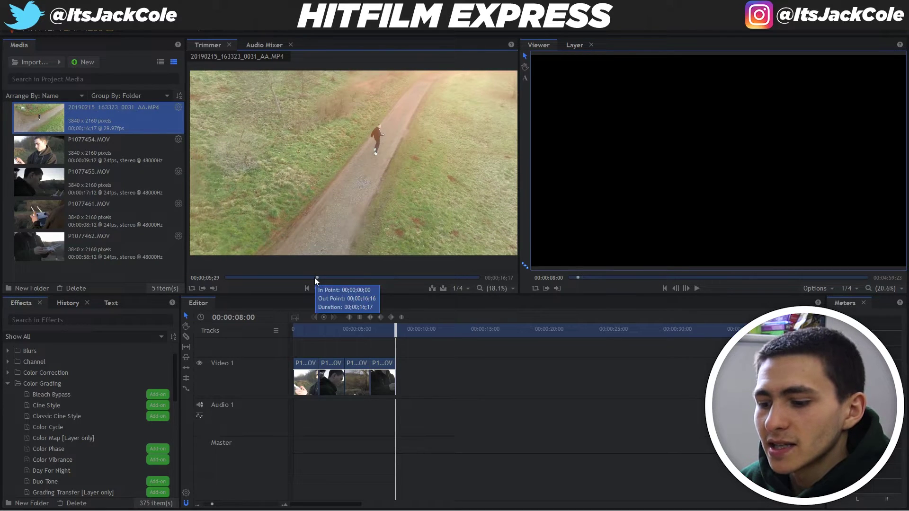
key(space)
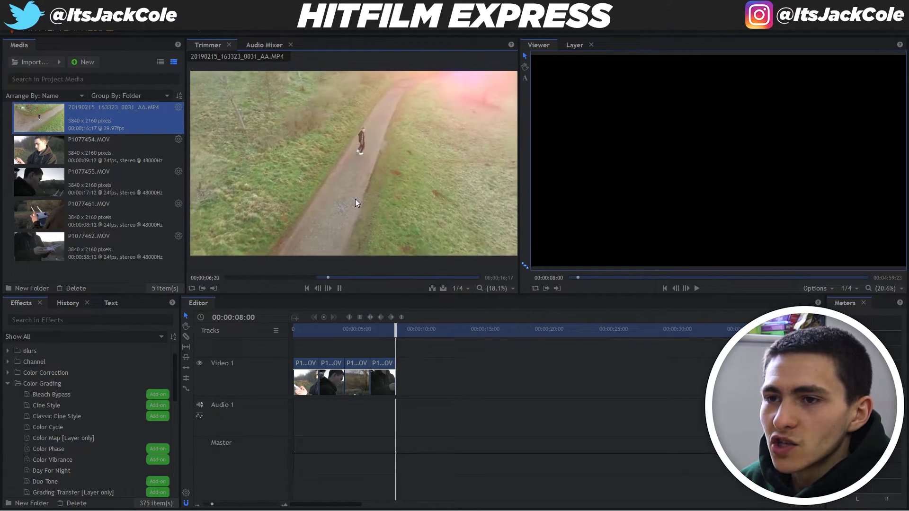
key(space)
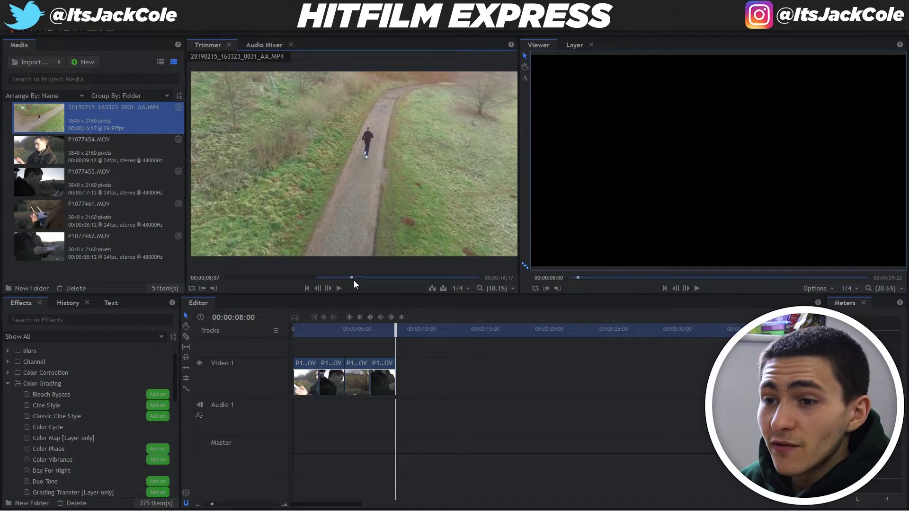
click(330, 277)
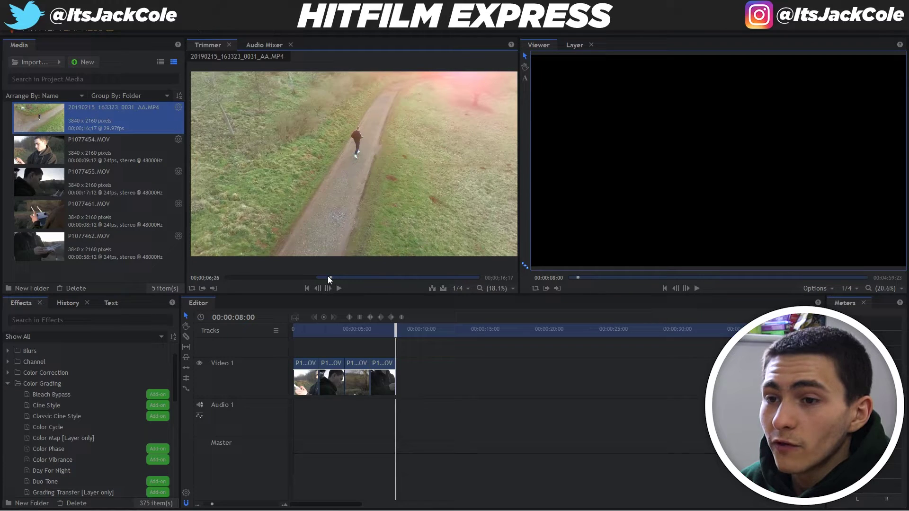
drag(330, 277, 324, 278)
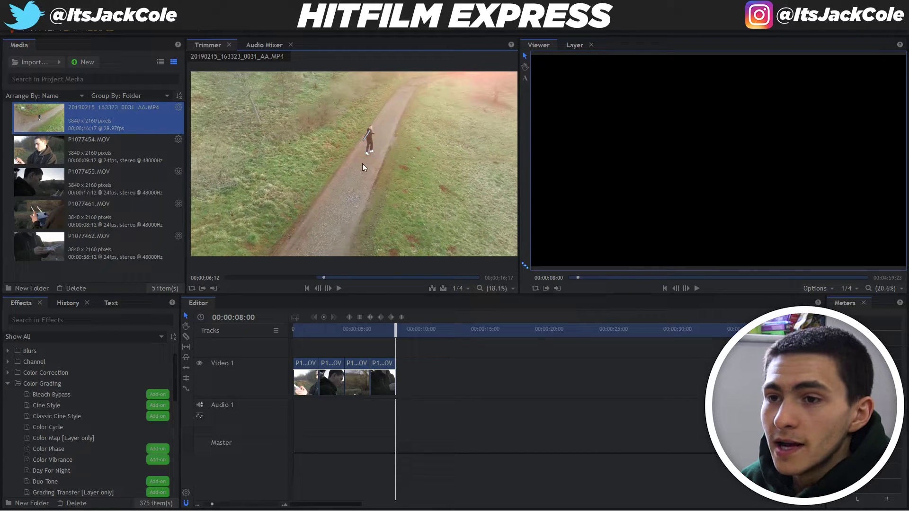
Try to place the drone clip directly after P1077462.MOV, play its start and remove it from the timeline
drag(52, 121, 408, 384)
key(space)
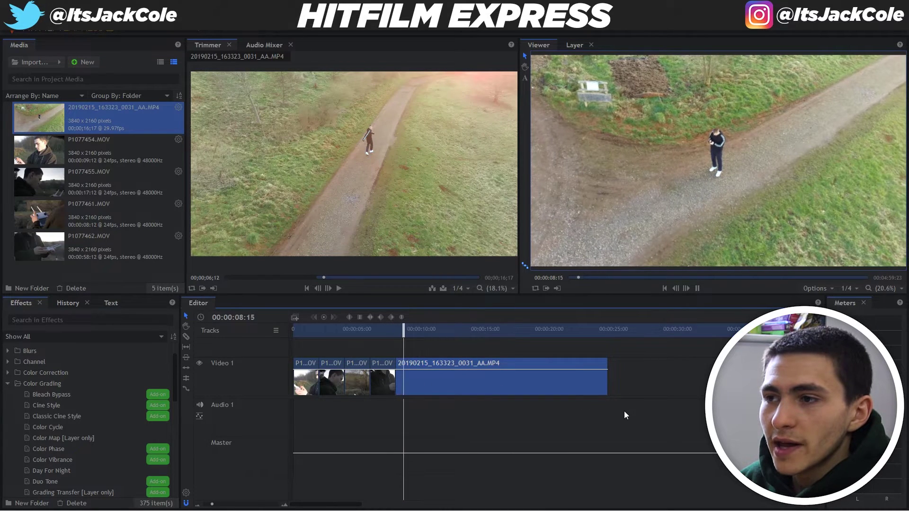
click(450, 376)
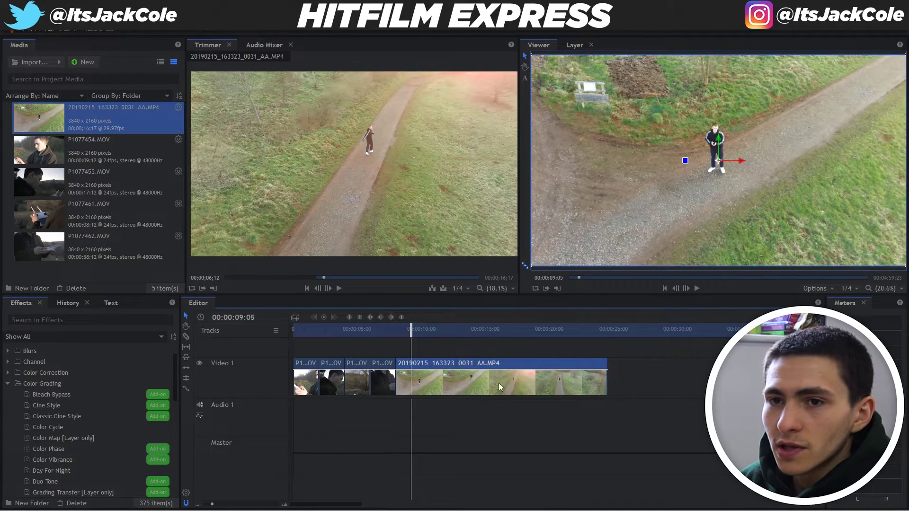
key(Delete)
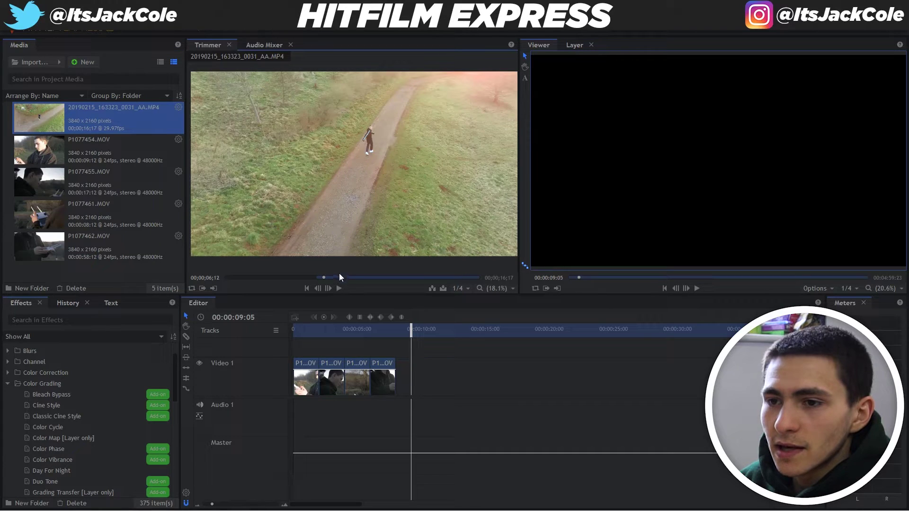
Preview the drone clip further in the Trimmer and place it directly after P1077462.MOV on the Video 1 track
key(space)
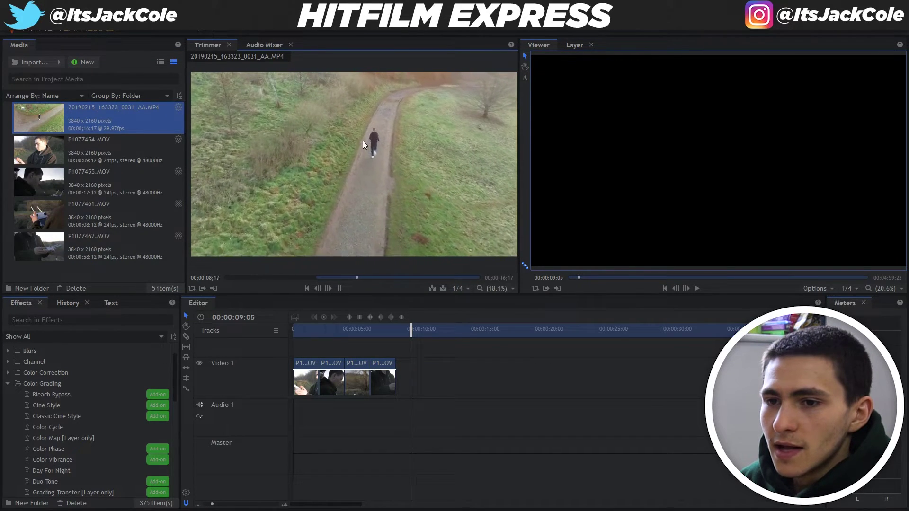
key(space)
drag(66, 113, 399, 381)
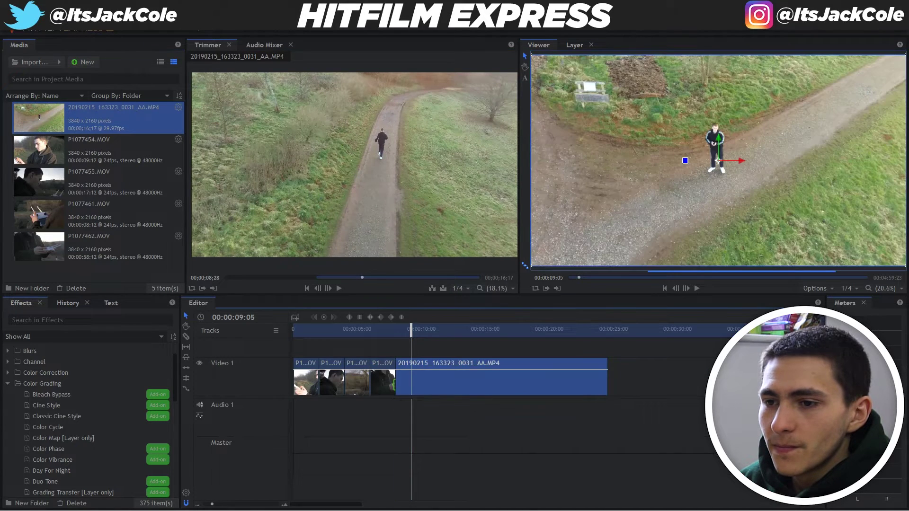
Play the placed drone clip on the timeline and compare it with the trimmed version in the Trimmer
drag(419, 335, 406, 340)
key(space)
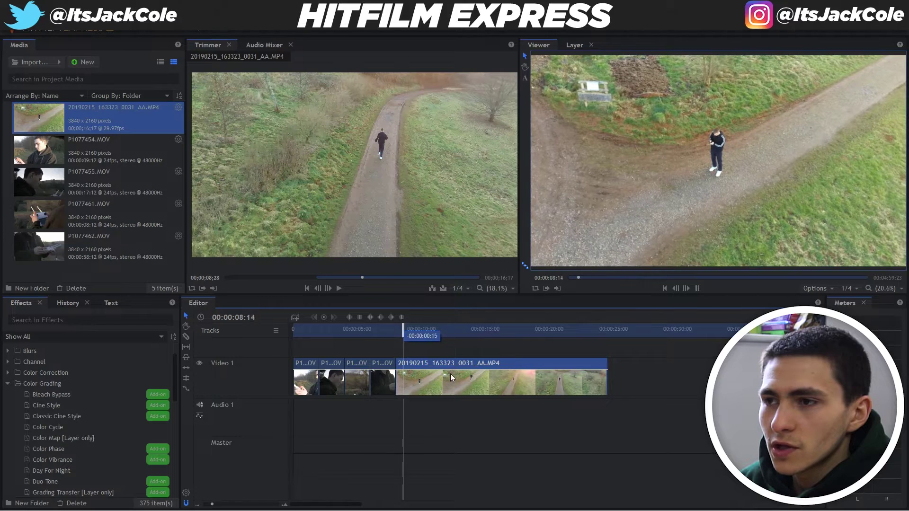
key(space)
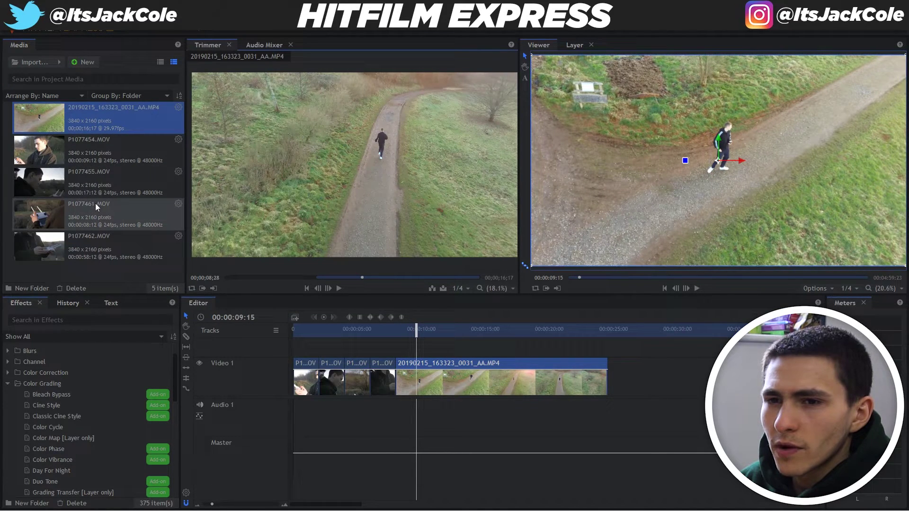
key(space)
key(space)
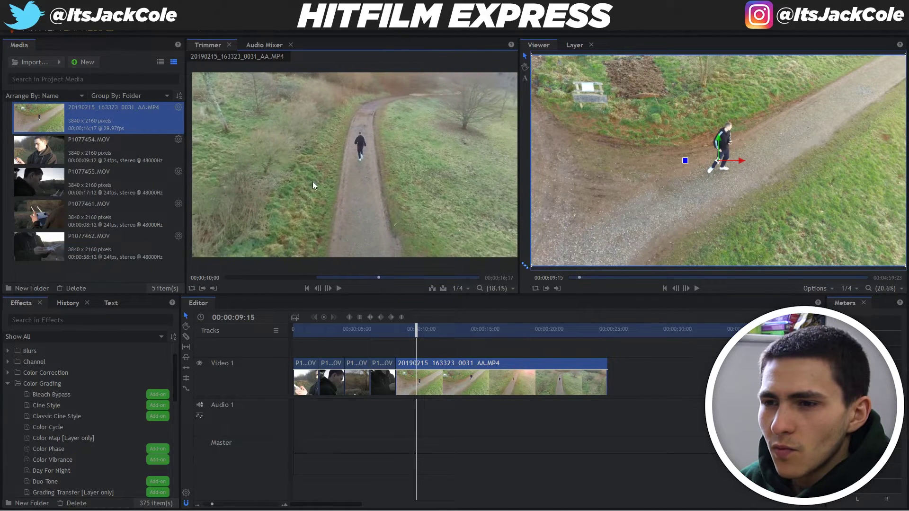
click(438, 377)
key(space)
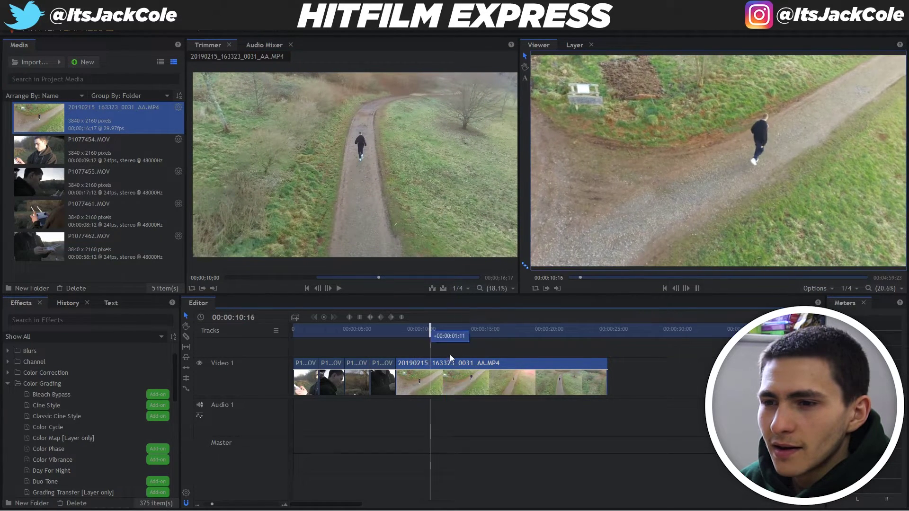
Cut away the drone clip's part before 00:00:14:08 and move the remaining part directly after P1077462.MOV on the Video 1 track
click(455, 328)
drag(455, 330, 477, 330)
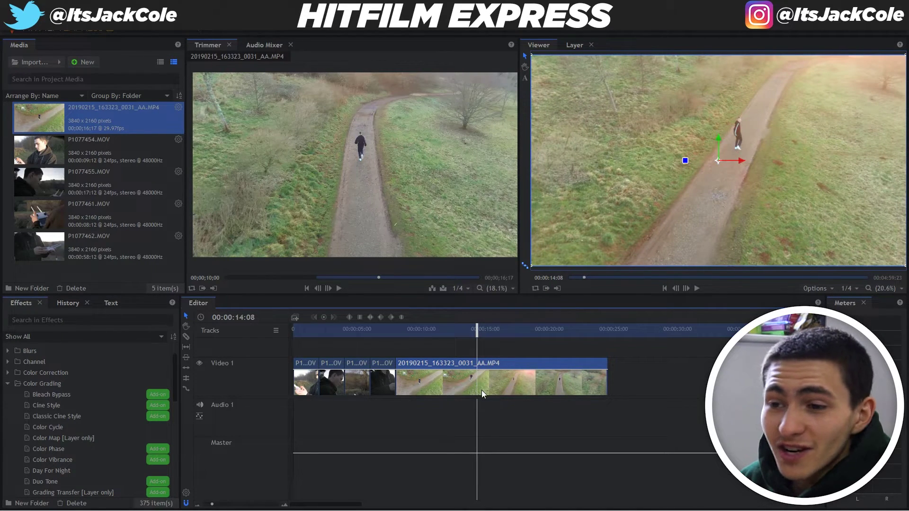
key(c)
click(478, 376)
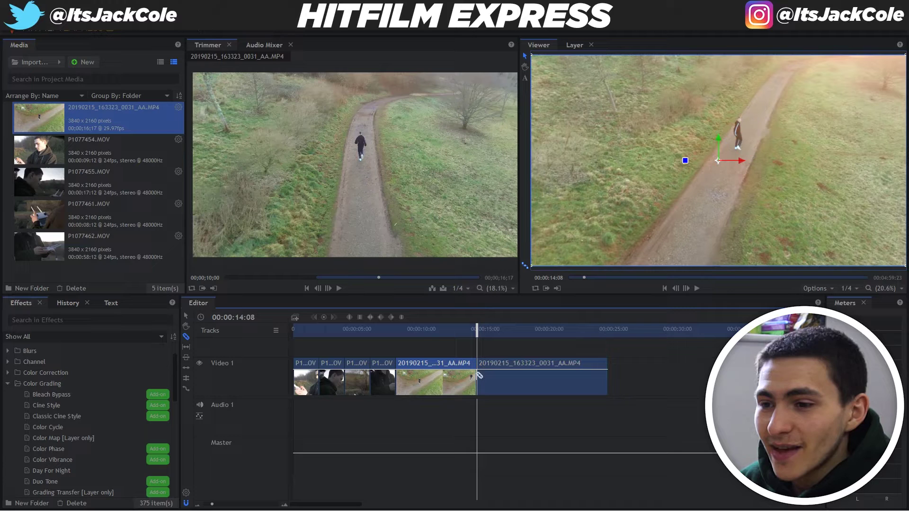
key(v)
click(442, 380)
key(Delete)
drag(518, 390, 452, 389)
Play the moved drone clip, slice it at 00:00:12:00 and delete the part after the cut
click(386, 331)
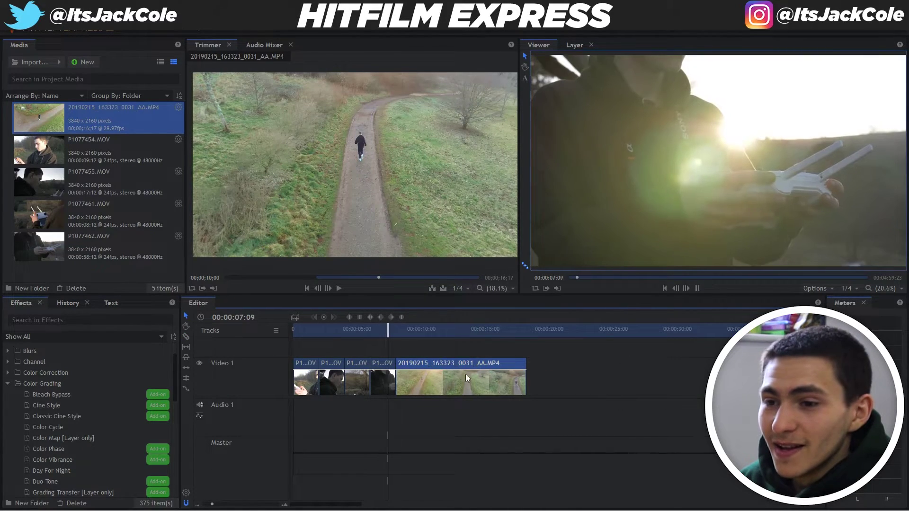
key(space)
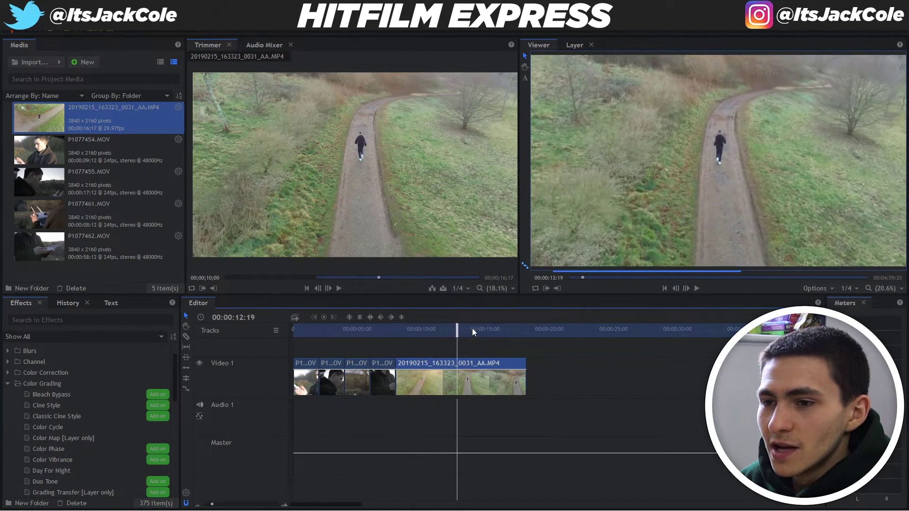
drag(454, 331, 446, 333)
click(448, 373)
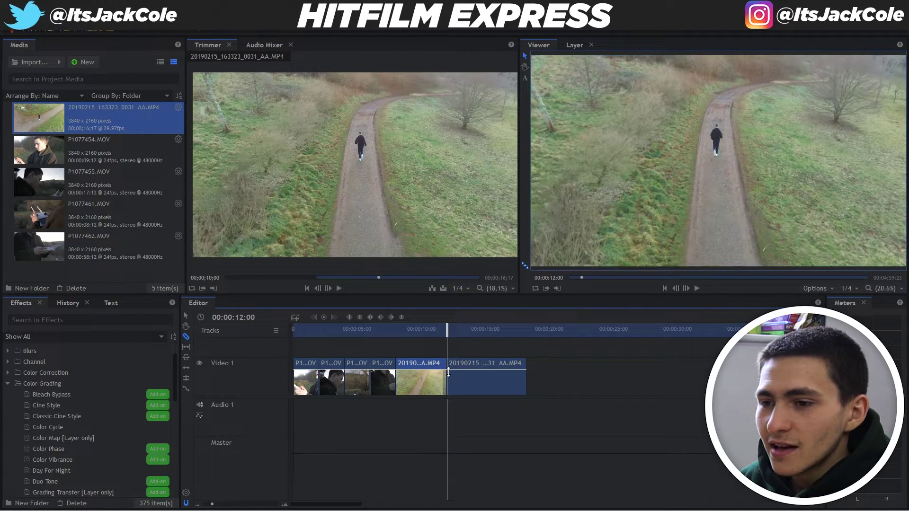
key(Delete)
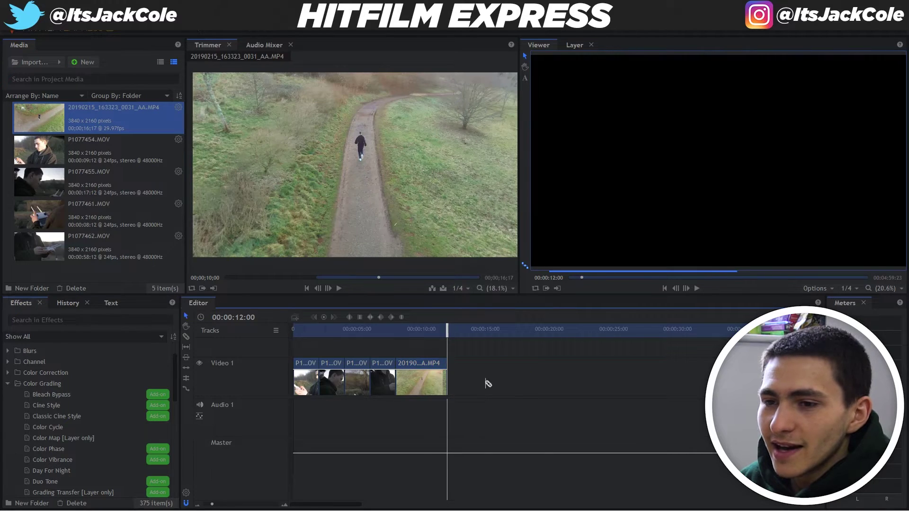
Return the playhead to the start and save the project under the name Drone Example Sequence
key(ctrl+s)
click(571, 358)
drag(447, 330, 249, 336)
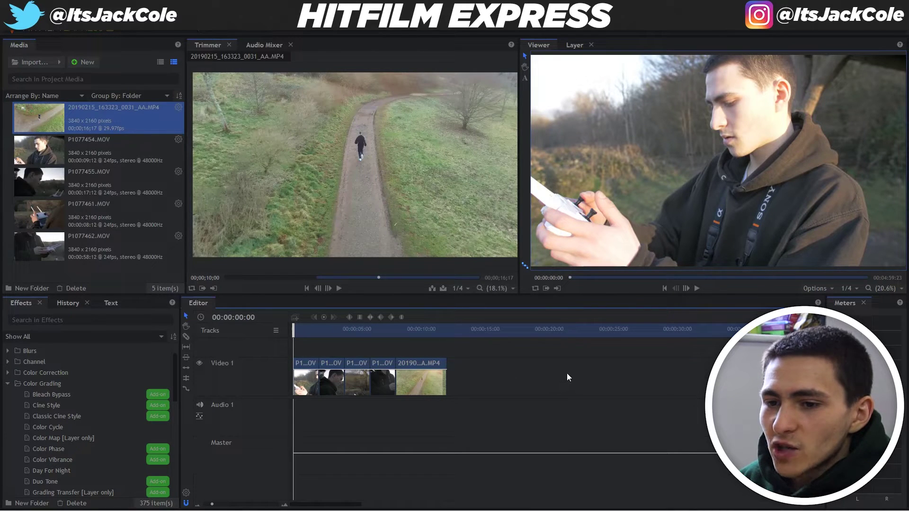
key(ctrl+shift+s)
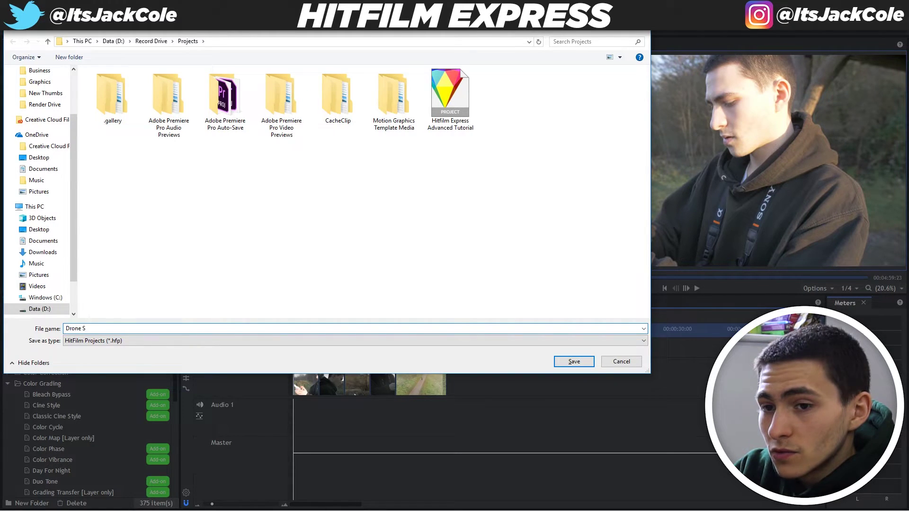
text(Drone Example Sequence)
key(Return)
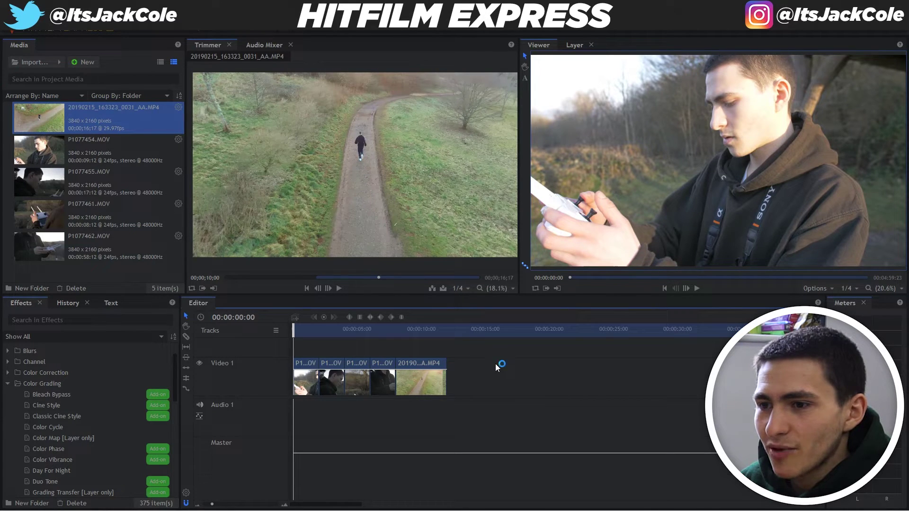
Play the sequence from the start and check the P1077462.MOV shot frame by frame, including its transition to the drone clip
key(space)
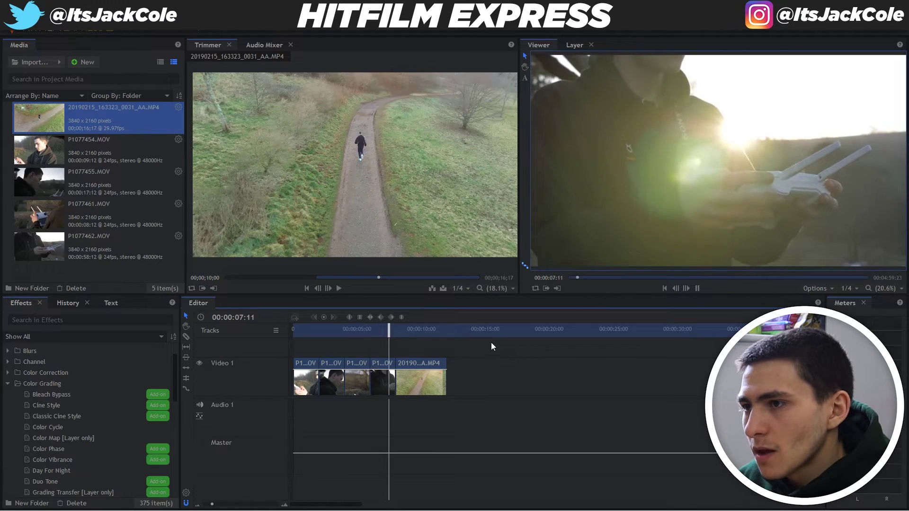
click(381, 328)
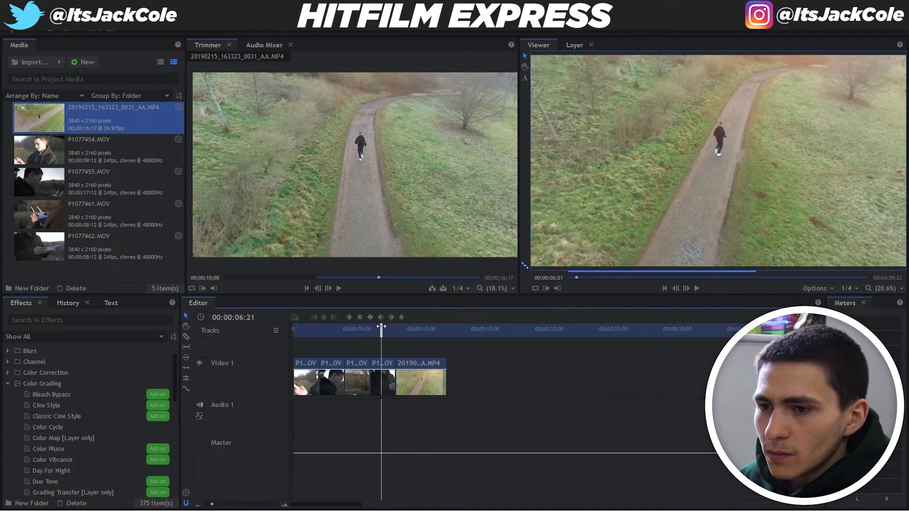
key(space)
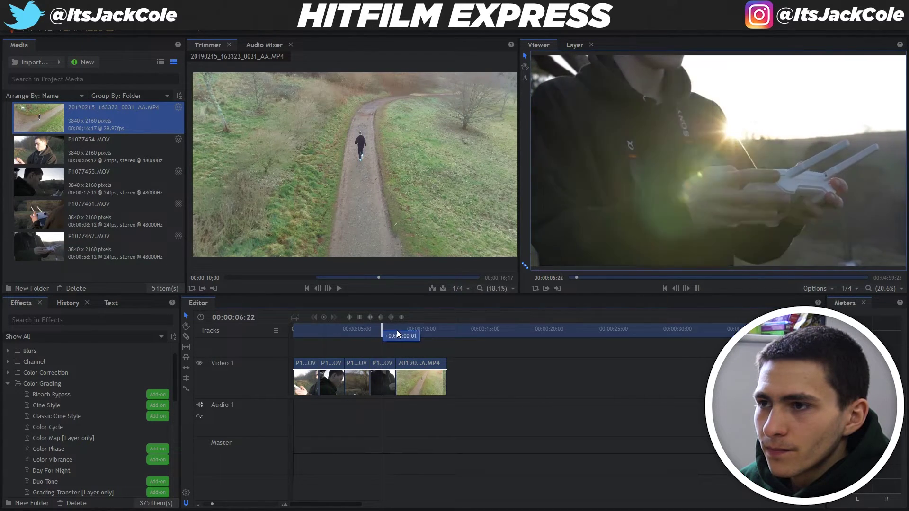
key(space)
key(Left)
key(Left)
key(Left)
key(Left)
key(Left)
key(Left)
key(Left)
key(Left)
key(Left)
key(Left)
key(Left)
key(Left)
key(Left)
key(Left)
key(Left)
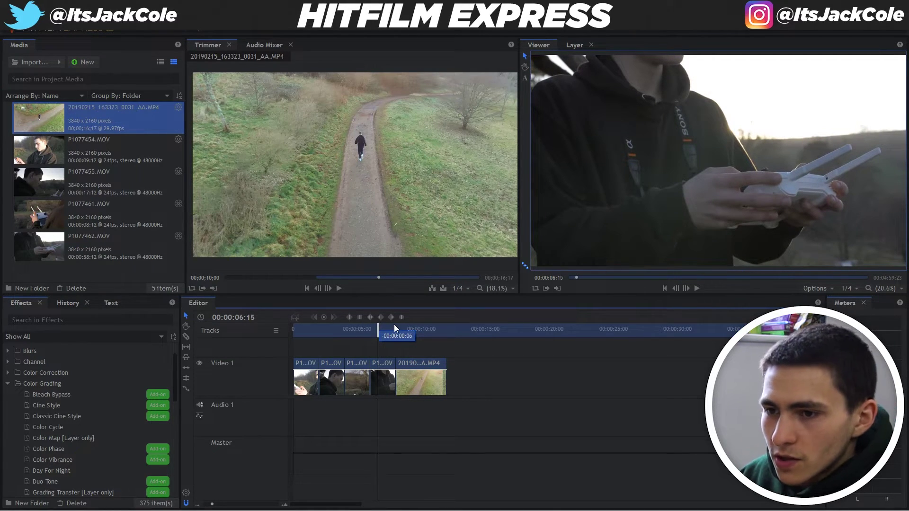
click(376, 372)
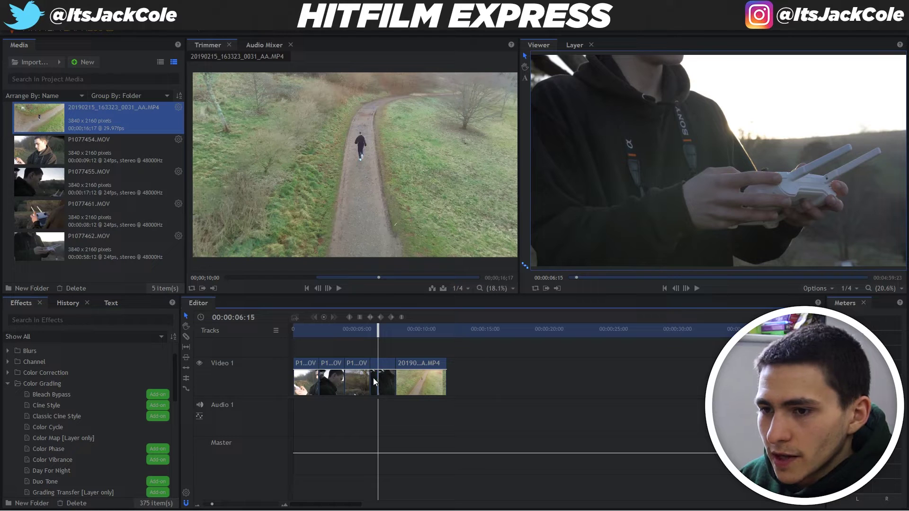
click(387, 381)
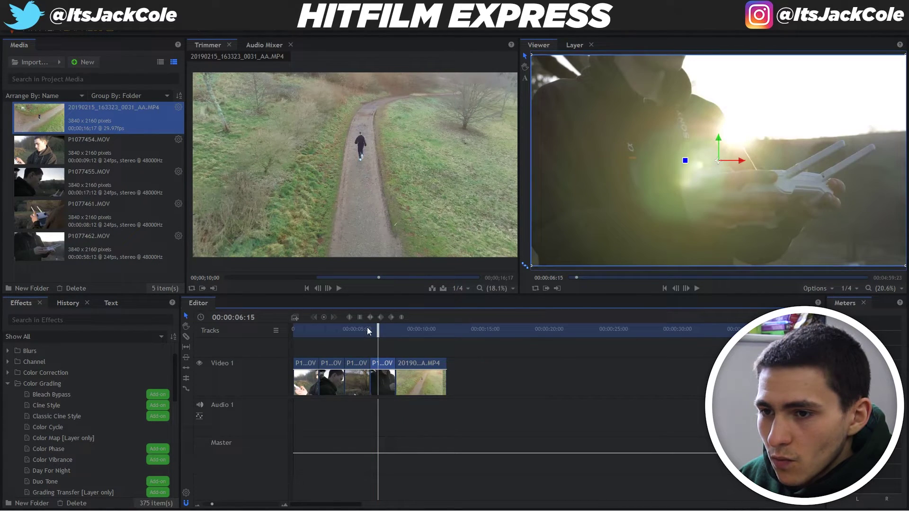
key(space)
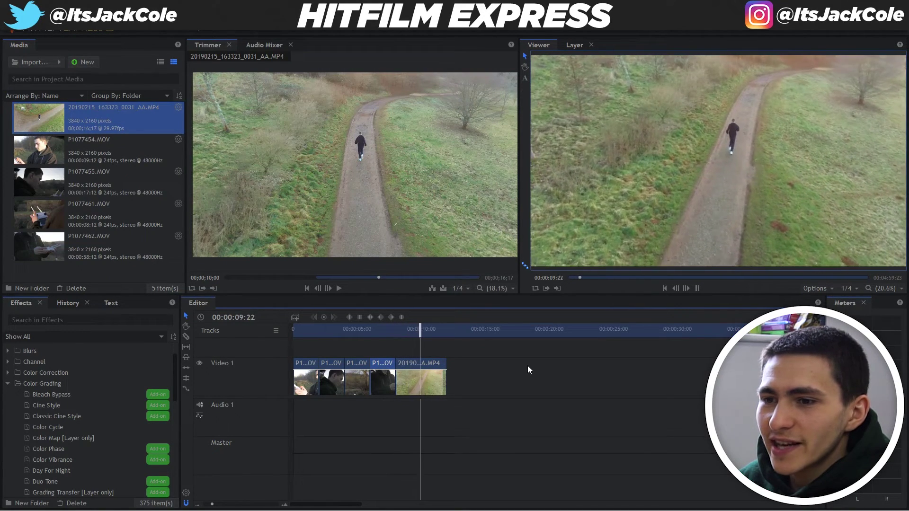
key(space)
Switch to File Explorer and import Light Leaks 1, 3, 8 and 18 from the YouTube Videos folder into the HitFilm project media
click(148, 277)
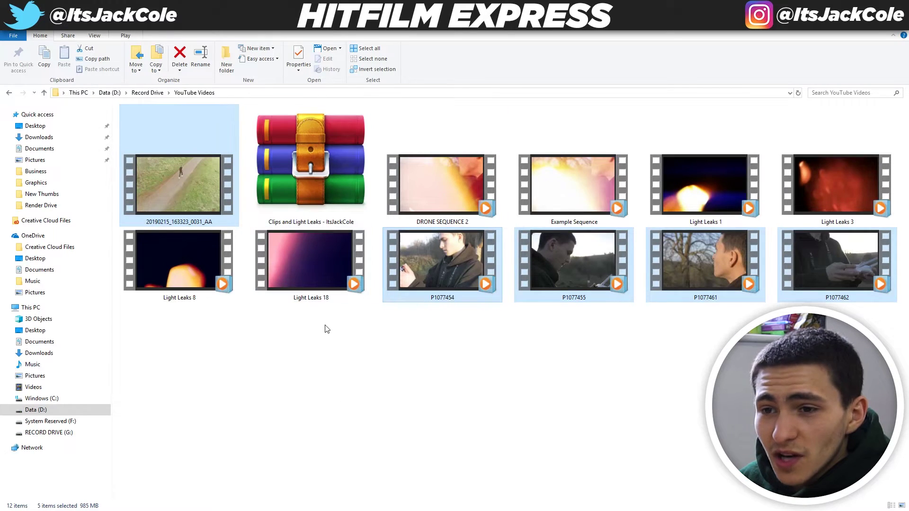
drag(325, 346, 180, 260)
ctrl+click(710, 190)
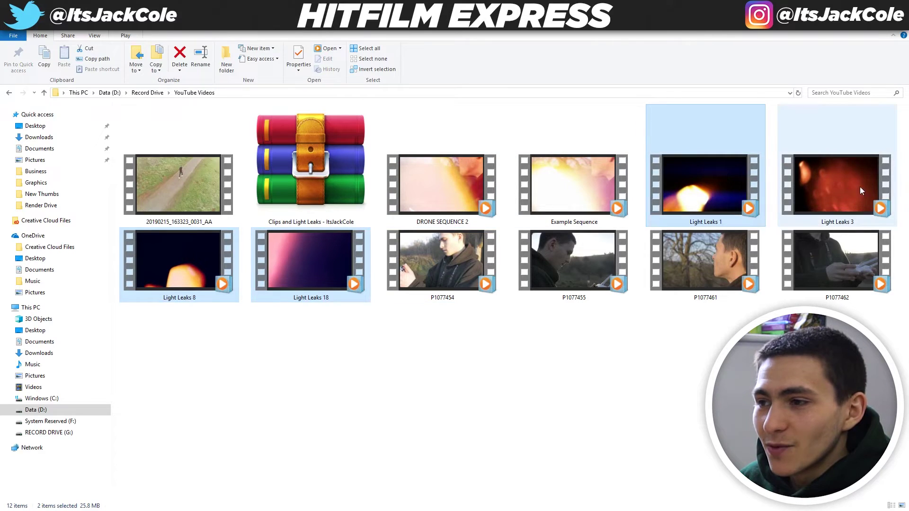
ctrl+click(778, 197)
drag(778, 196, 58, 234)
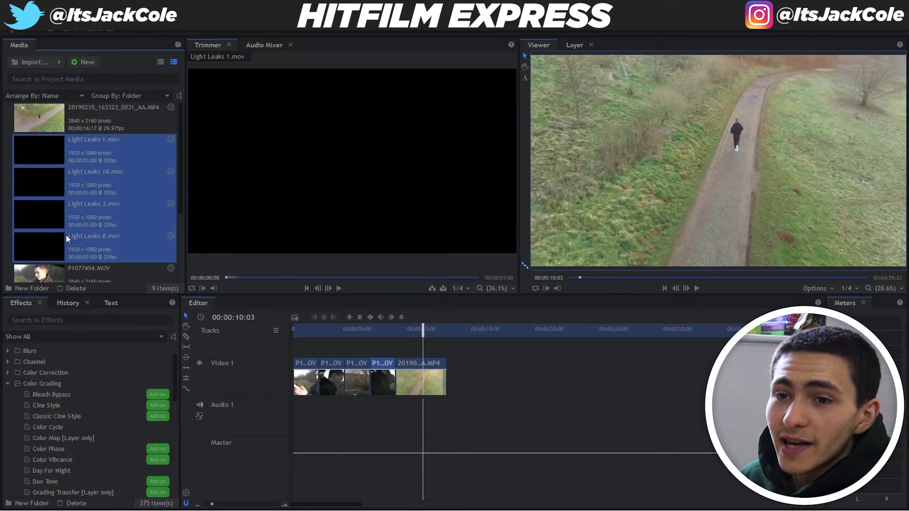
Preview Light Leaks 1.mov, Light Leaks 18.mov and Light Leaks 3.mov one after another in the Trimmer
click(56, 141)
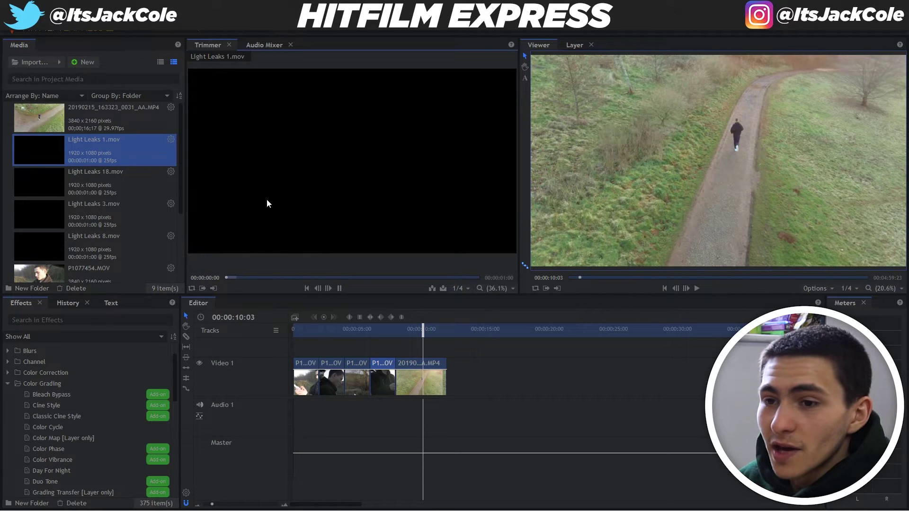
key(space)
click(57, 186)
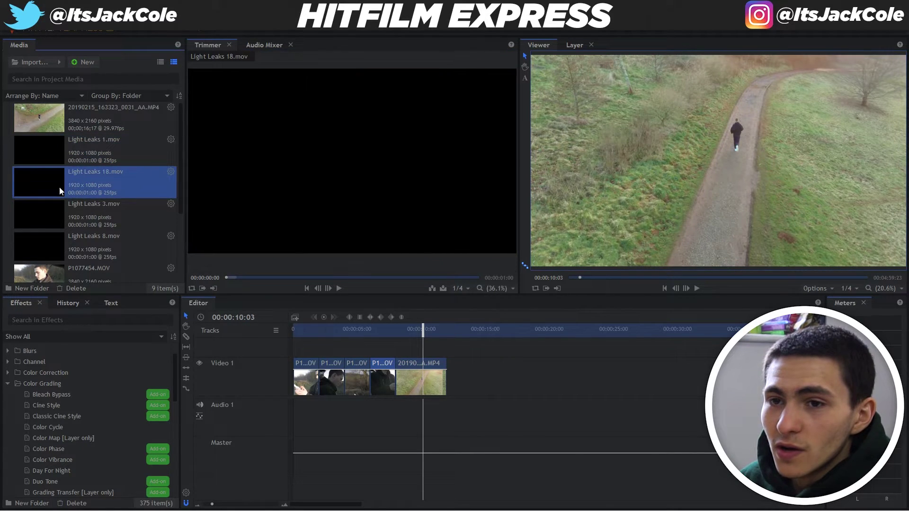
key(space)
click(49, 219)
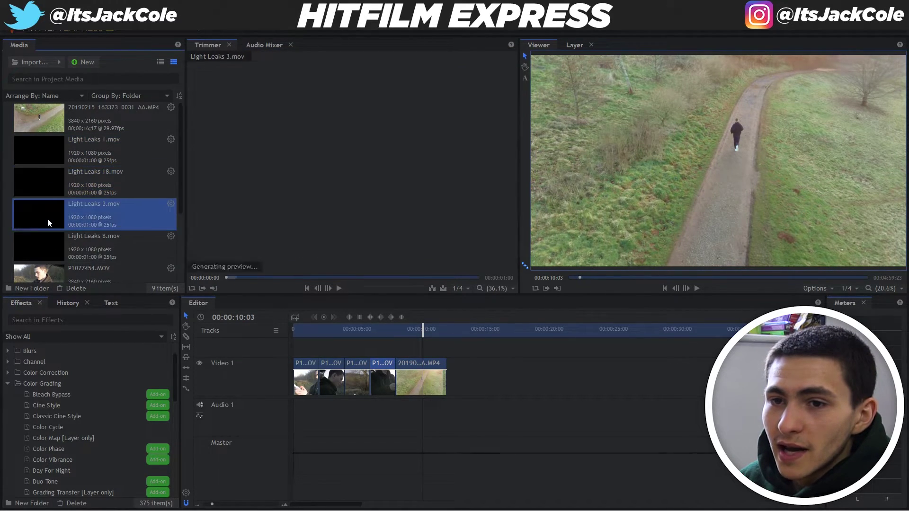
key(space)
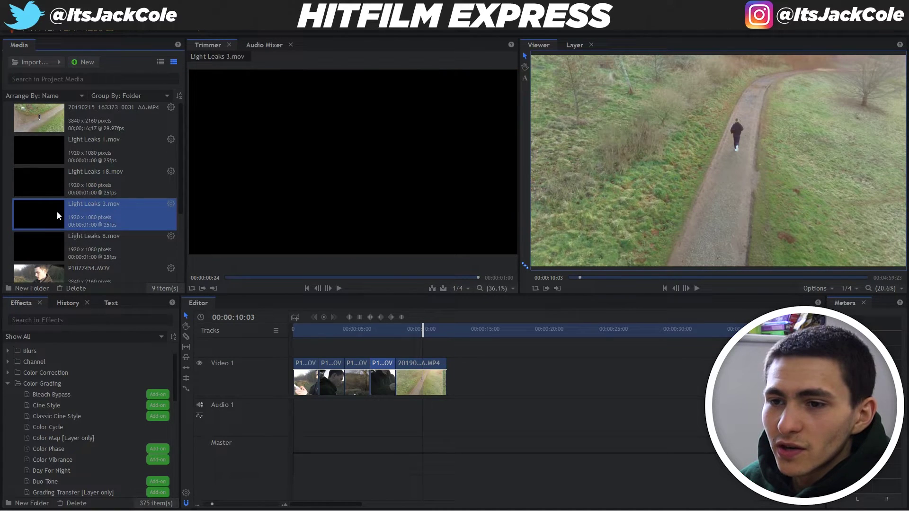
Place Light Leaks 3.mov on a new Video 2 track over the cut between P1077454.MOV and P1077455.MOV and enlarge it to fill the frame
drag(310, 335, 315, 350)
click(319, 331)
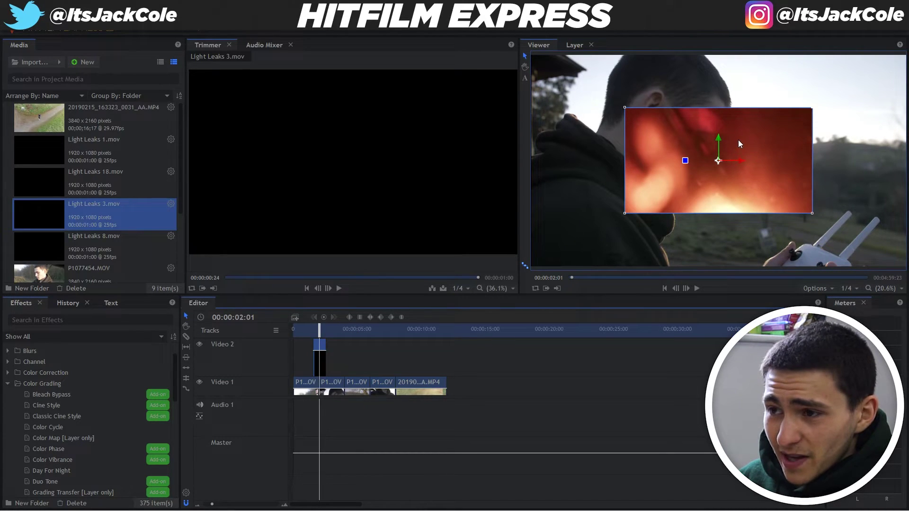
scroll(476, 355, right, 5)
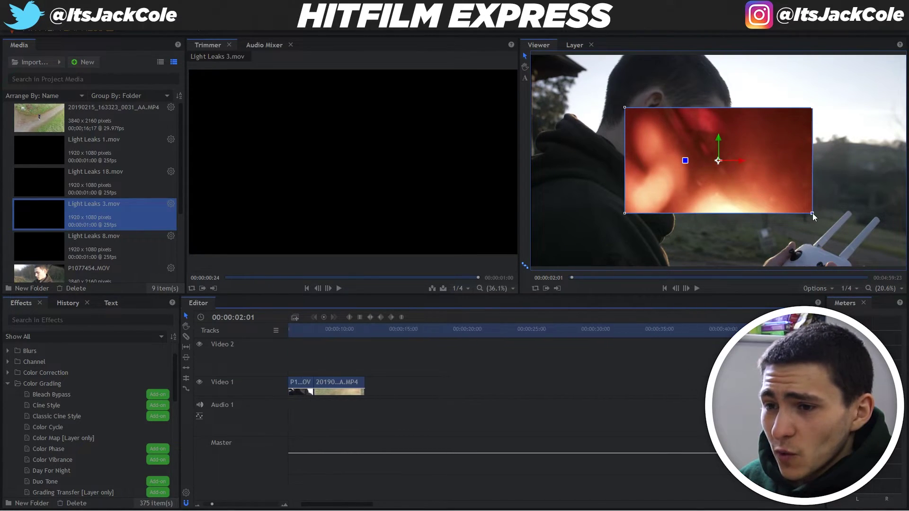
drag(355, 504, 318, 505)
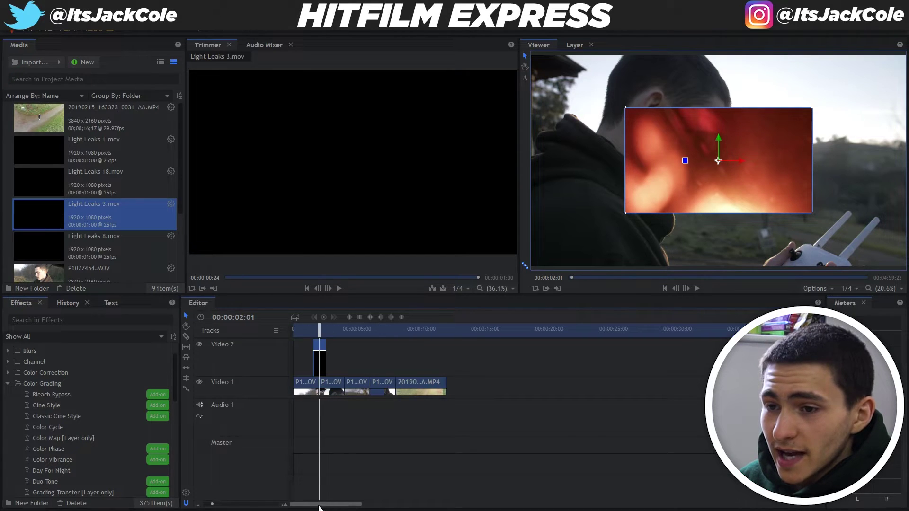
drag(625, 108, 530, 55)
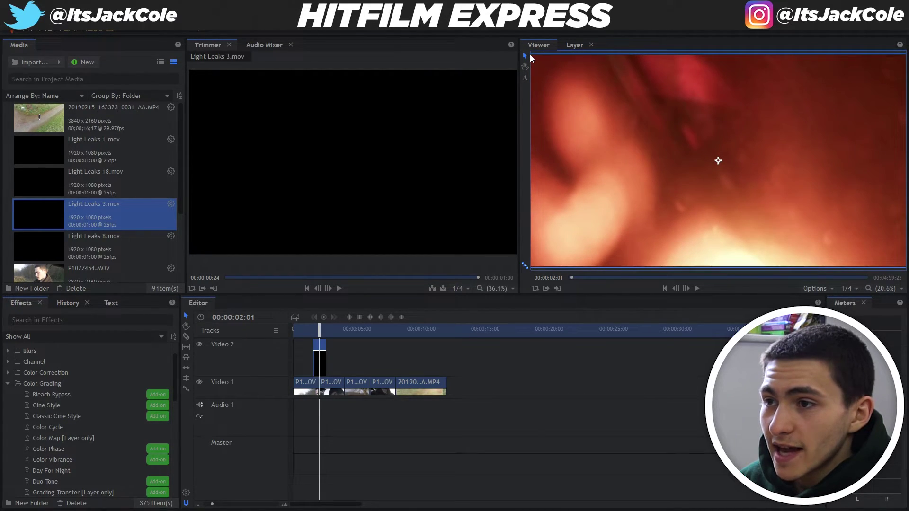
Set the blend mode of Light Leaks 3.mov to Screen and play the sequence from the start to check it
click(317, 362)
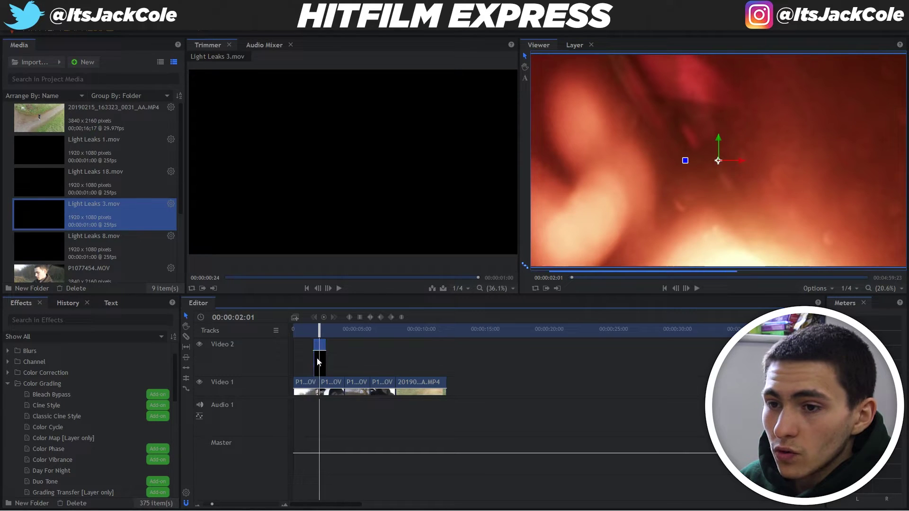
right_click(321, 362)
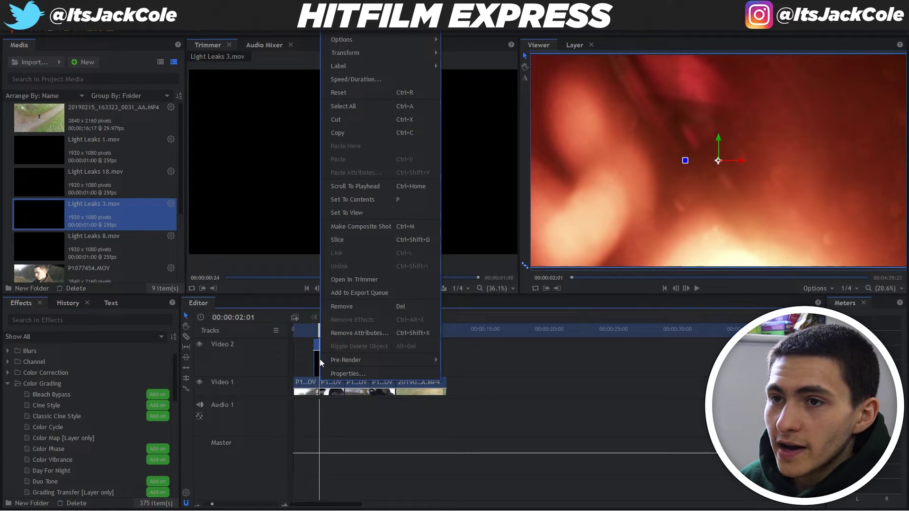
mouse_move(402, 32)
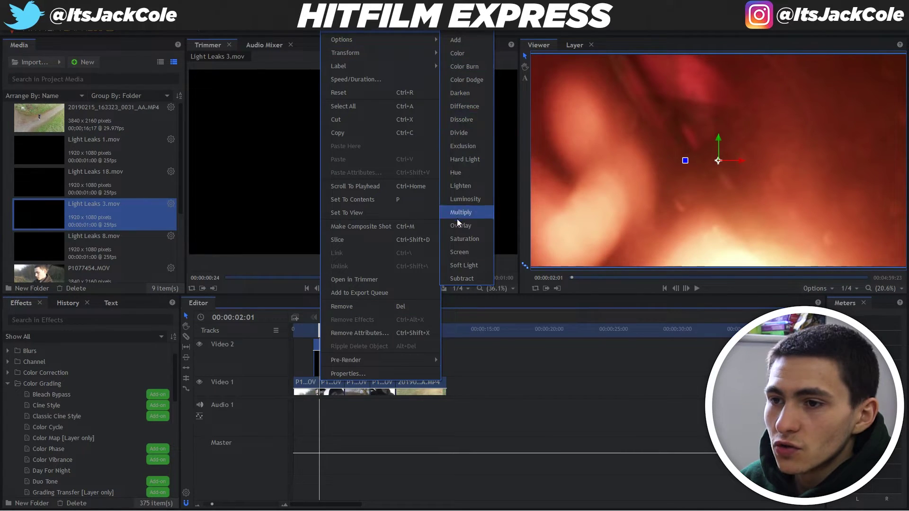
click(455, 249)
drag(326, 331, 280, 334)
key(space)
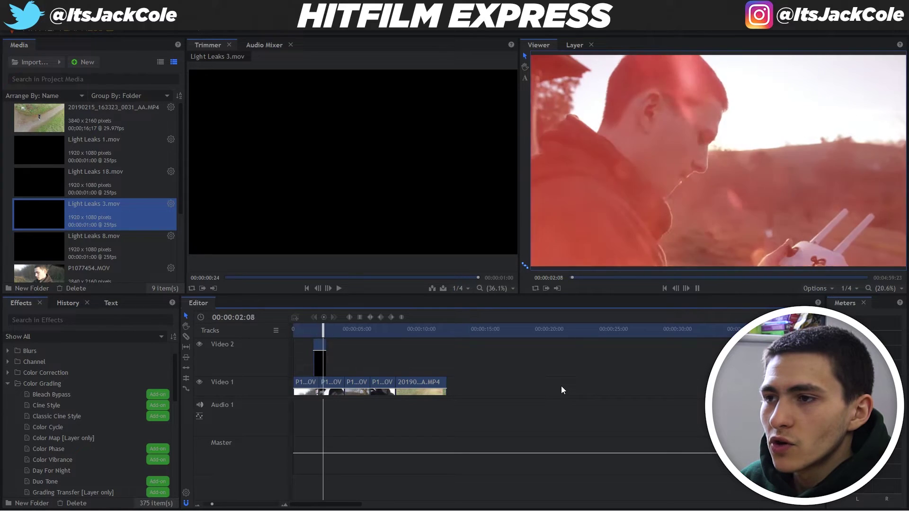
Find the brightest frame of Light Leaks 3.mov, at 00:00:01:19, and slice the clip there
drag(326, 329, 313, 330)
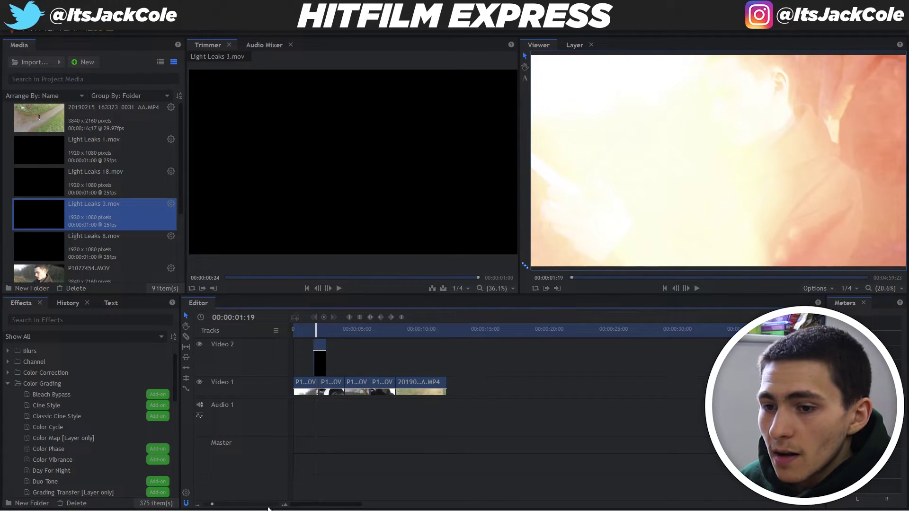
click(283, 504)
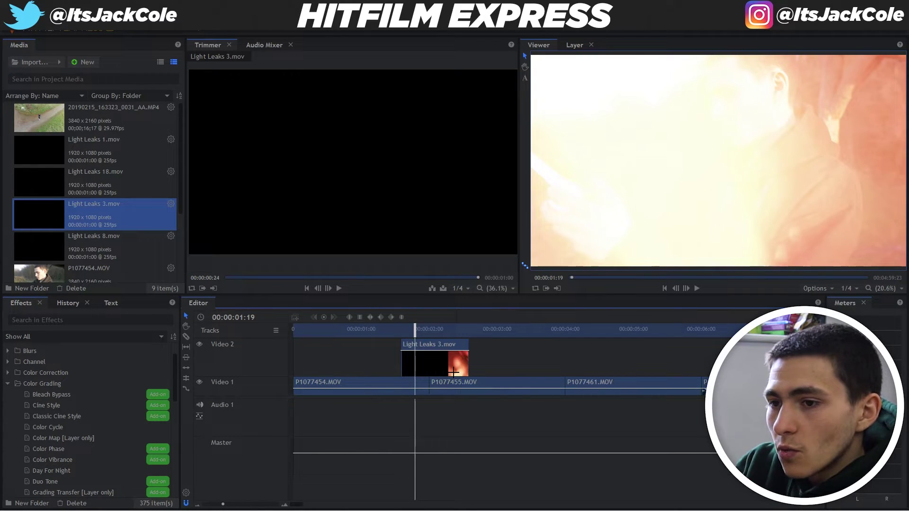
key(Left)
key(Left)
key(Left)
key(Left)
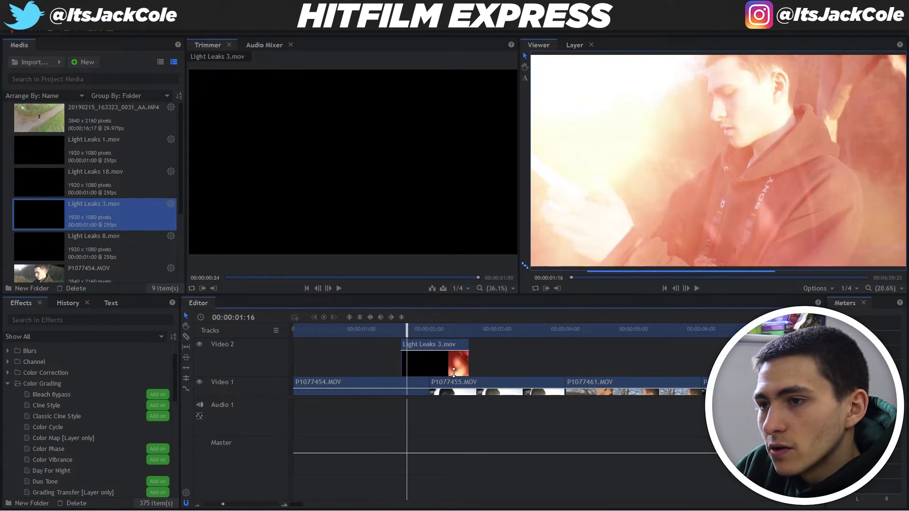
key(Right)
key(Right)
key(Right)
key(Right)
key(Right)
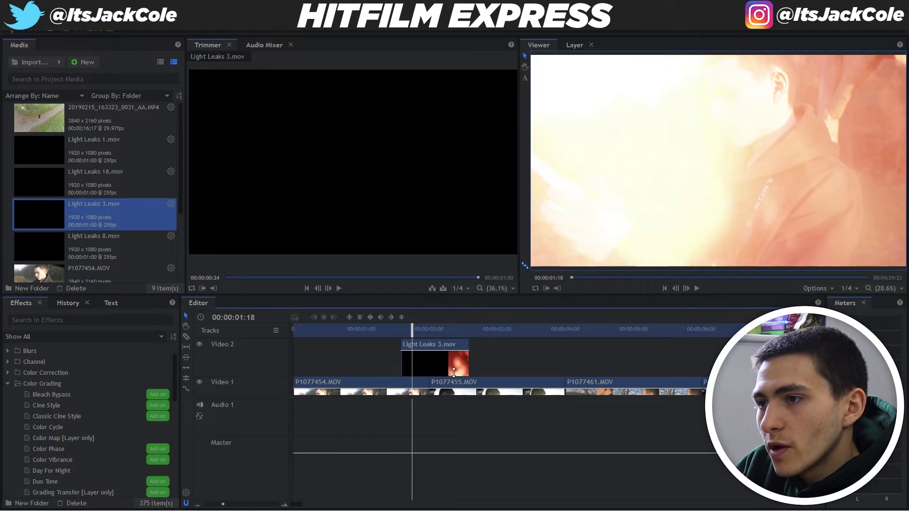
key(Left)
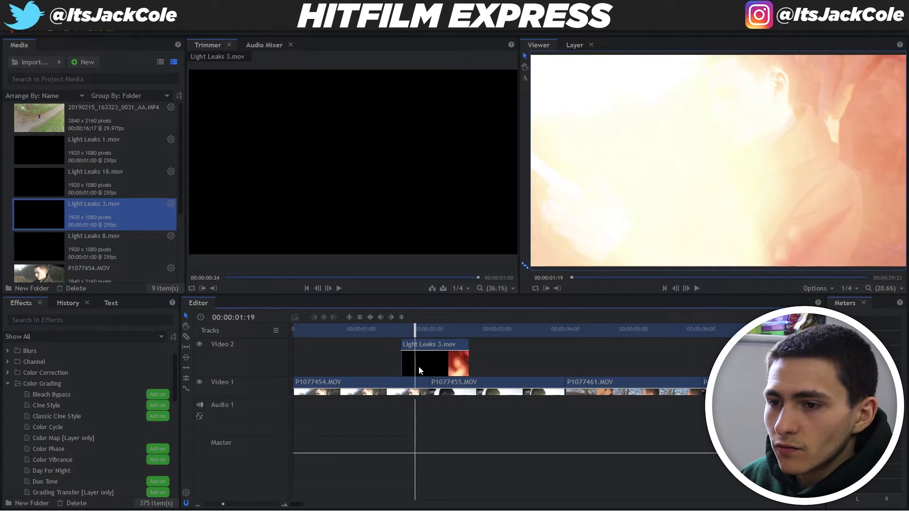
click(416, 356)
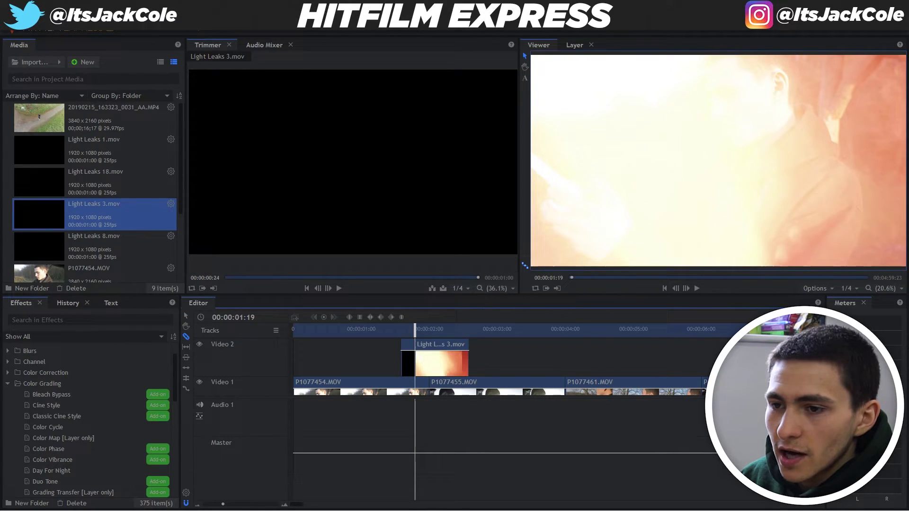
Move both pieces of Light Leaks 3.mov so the slice meets the cut between P1077454.MOV and P1077455.MOV, and play the transition
drag(438, 362, 452, 364)
key(space)
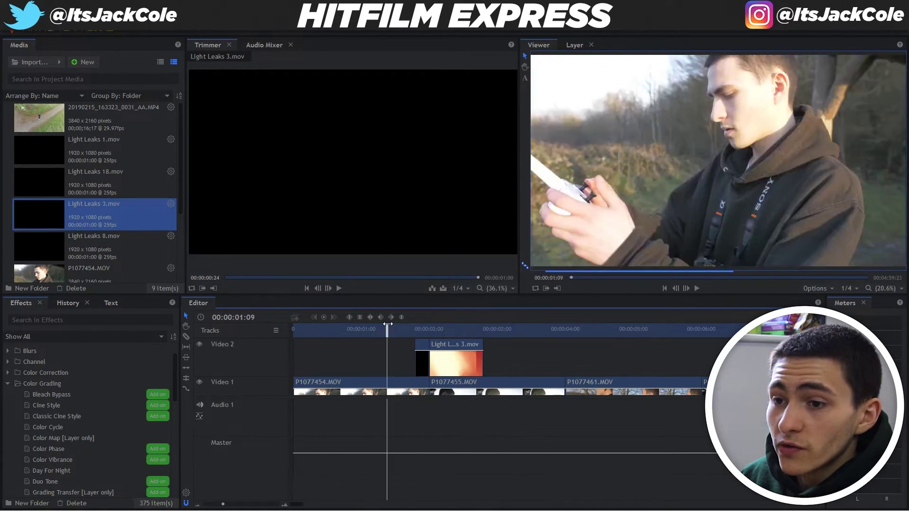
key(space)
click(402, 329)
key(space)
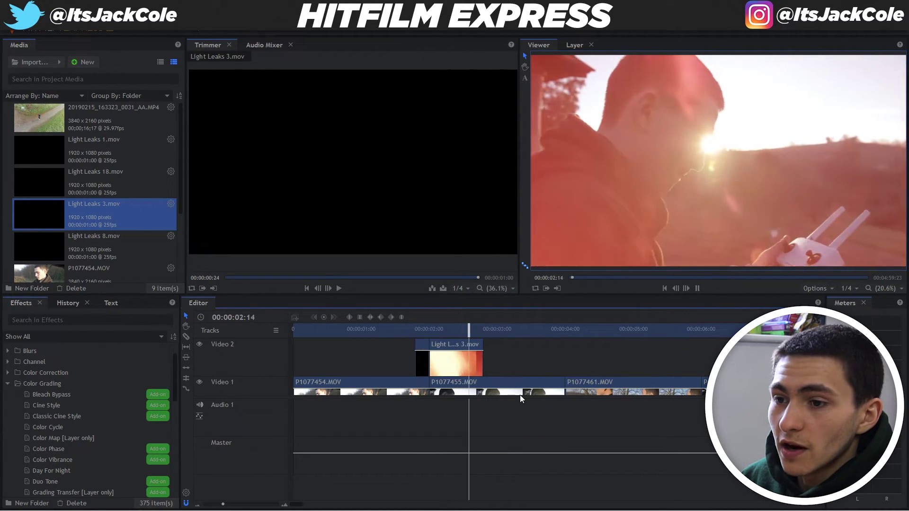
key(space)
Preview Light Leaks 8.mov and Light Leaks 1.mov in the Trimmer
scroll(581, 376, down, 2)
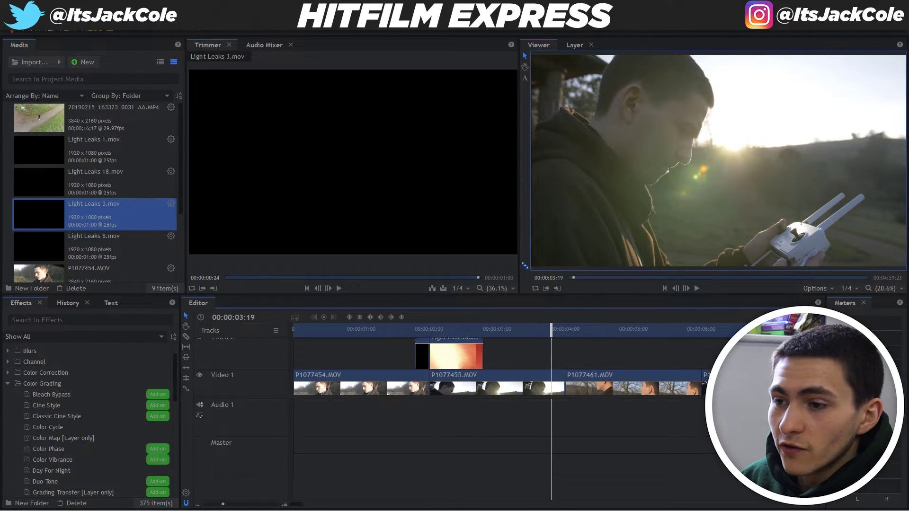
key(minus)
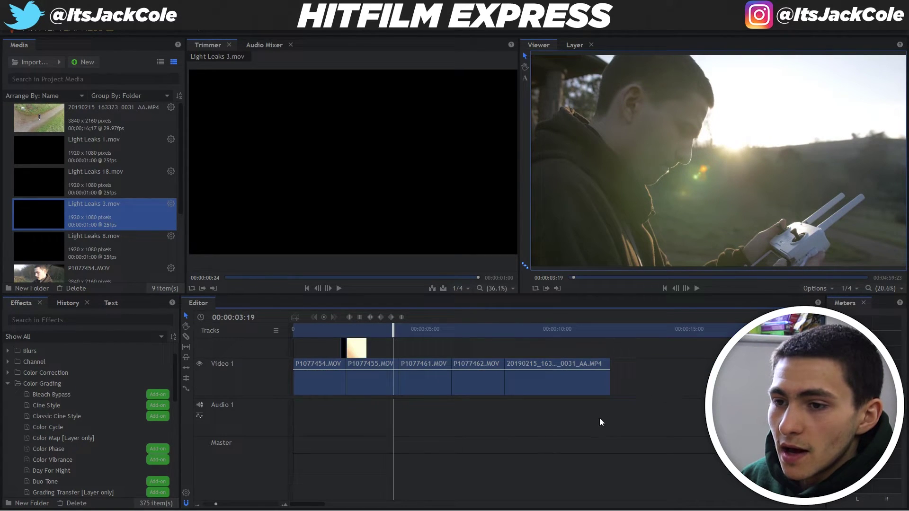
click(90, 243)
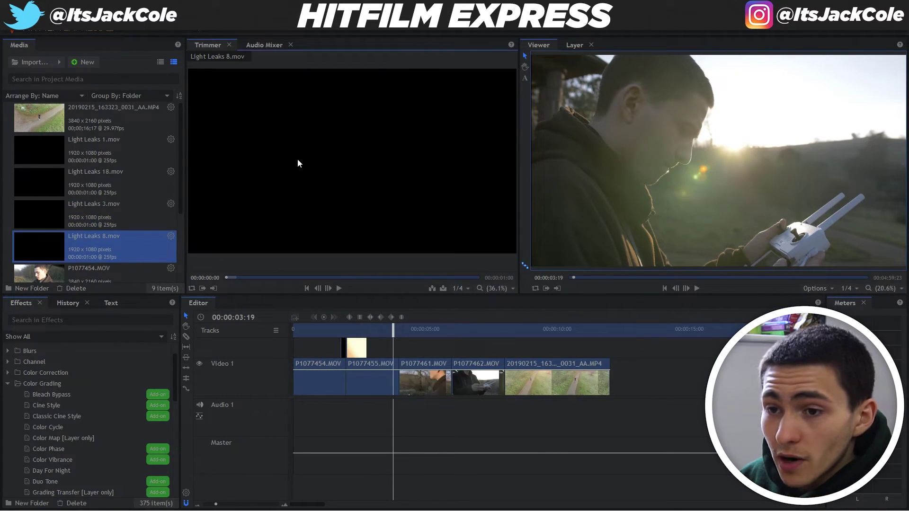
key(space)
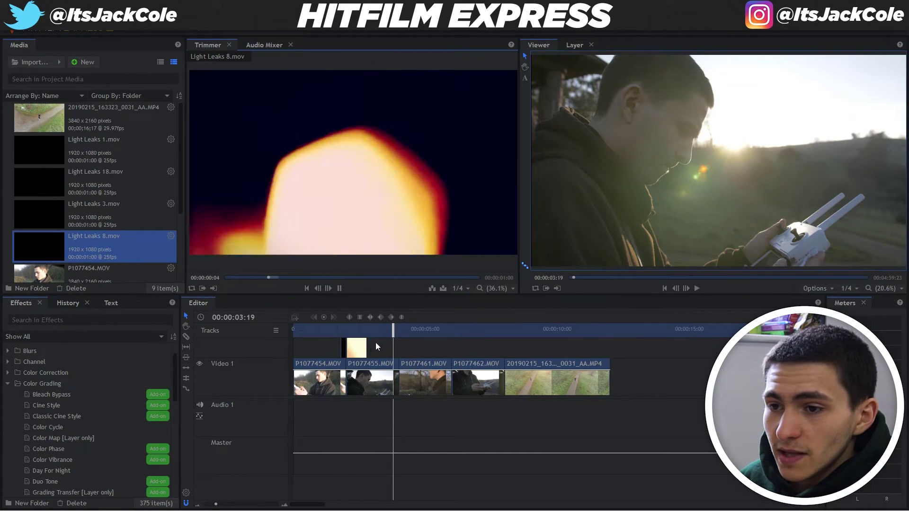
click(43, 171)
click(57, 159)
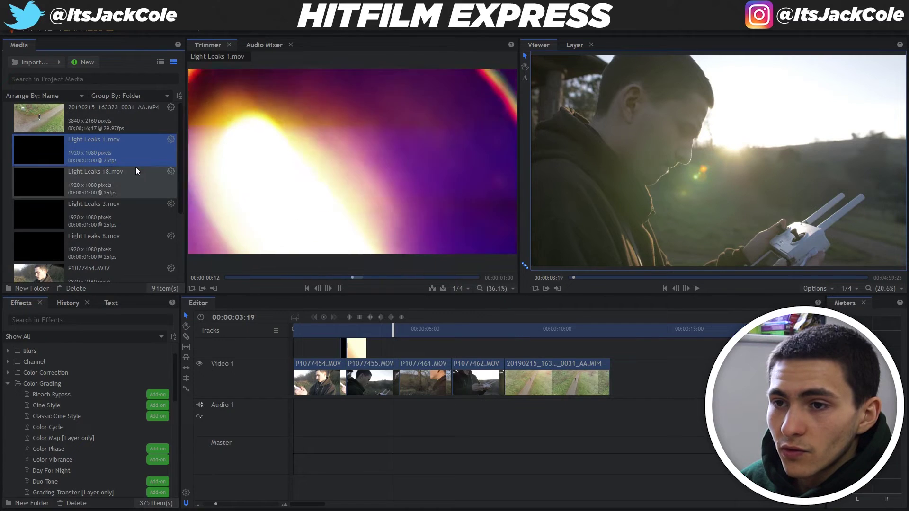
Place Light Leaks 1.mov on Video 2 with its brightest frame, marked by a slice at 00:00:04:08, on the cut between P1077455.MOV and P1077461.MOV
drag(55, 147, 405, 328)
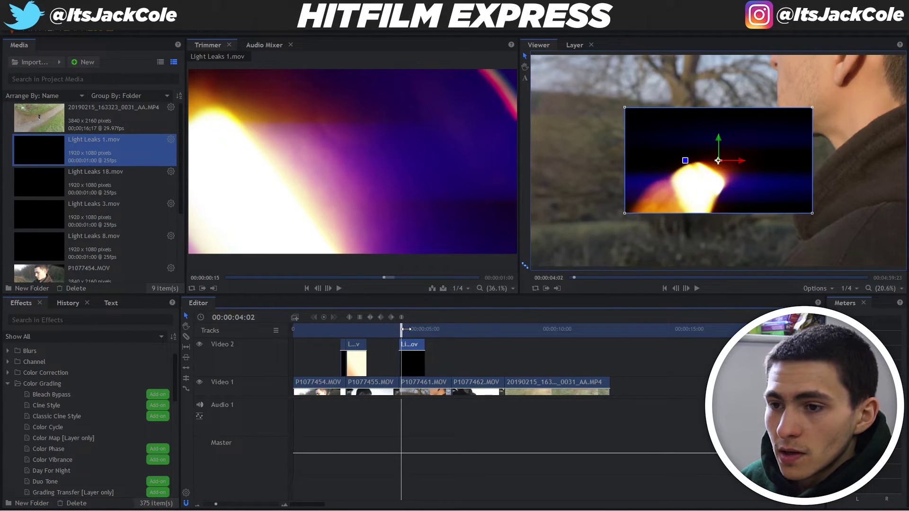
drag(406, 329, 406, 329)
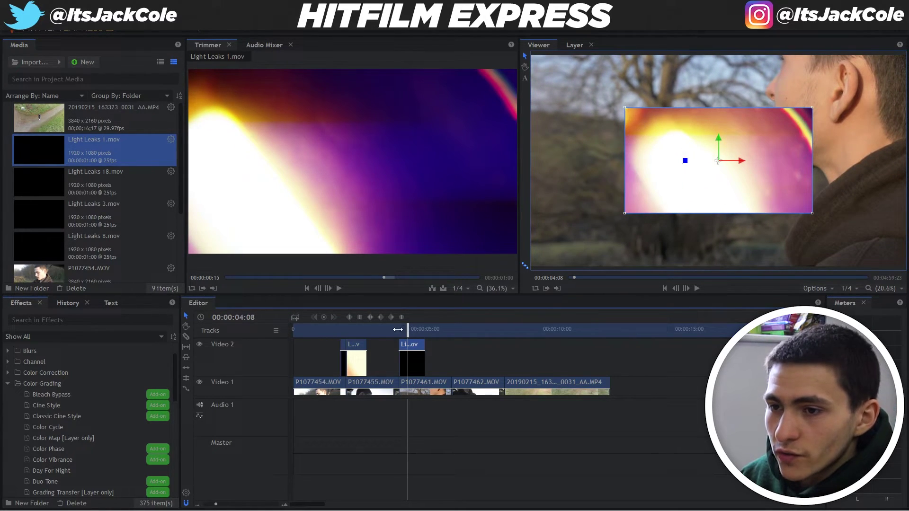
key(c)
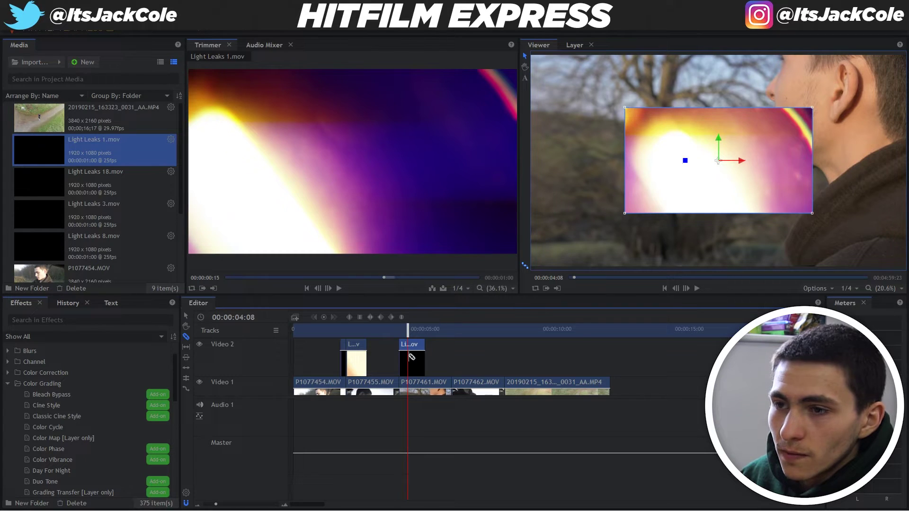
click(410, 356)
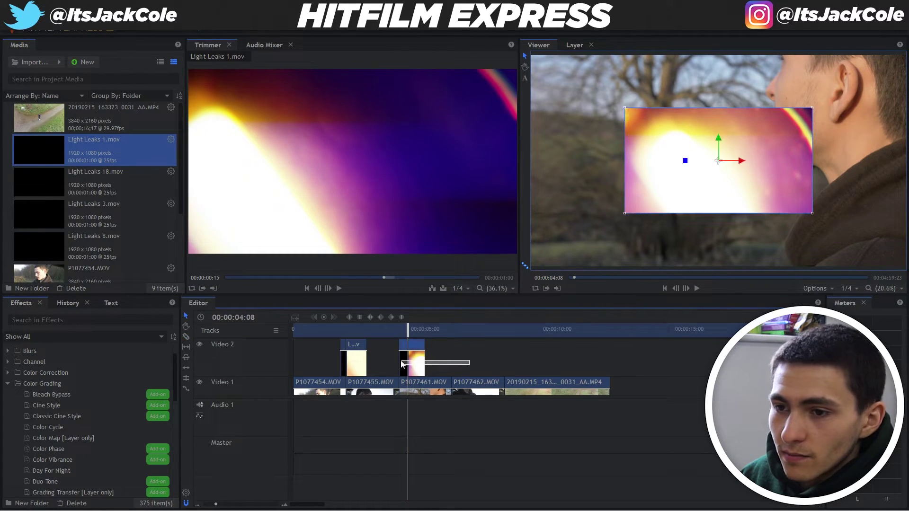
mouse_move(418, 358)
mouse_down()
mouse_move(408, 361)
mouse_move(454, 360)
mouse_move(409, 364)
mouse_up()
Undo the slice in Light Leaks 1.mov and enlarge the whole clip to fill the frame
drag(623, 107, 568, 87)
key(ctrl+z)
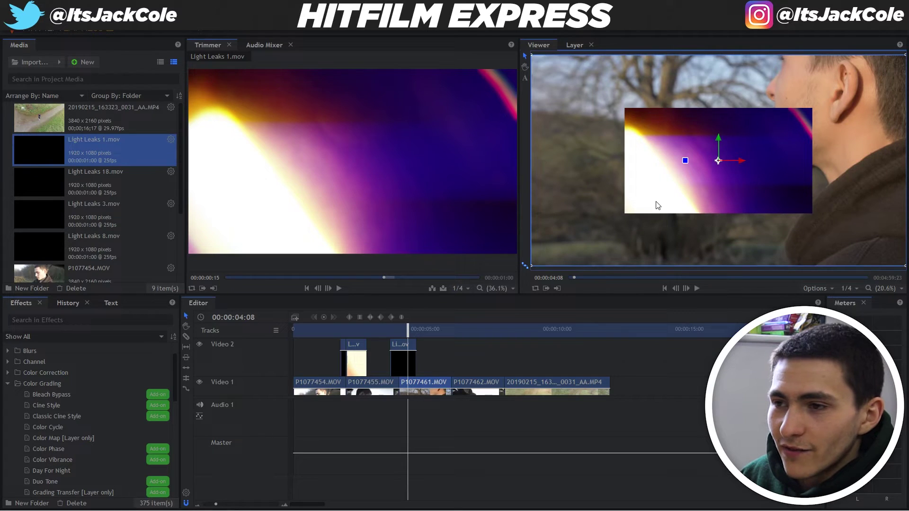
click(404, 368)
drag(626, 108, 526, 69)
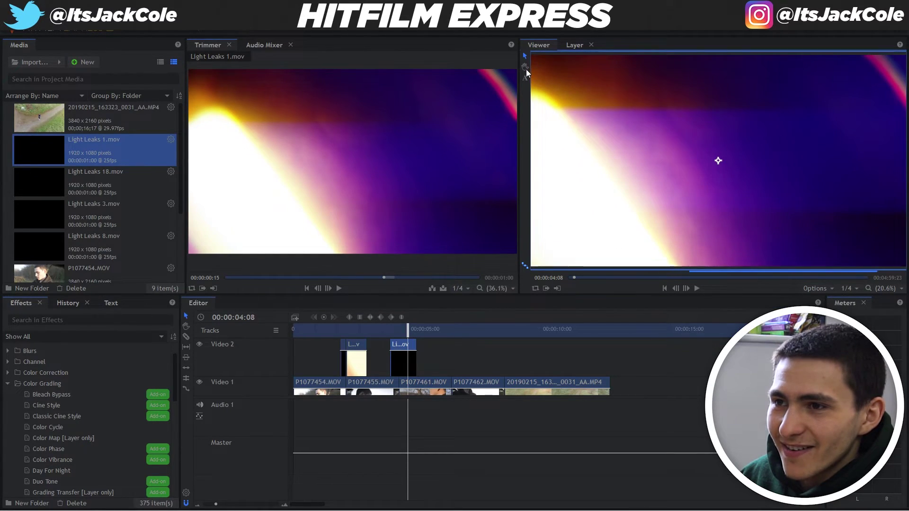
Set the blend mode of Light Leaks 1.mov to Screen and play the sequence onward to check it
right_click(401, 366)
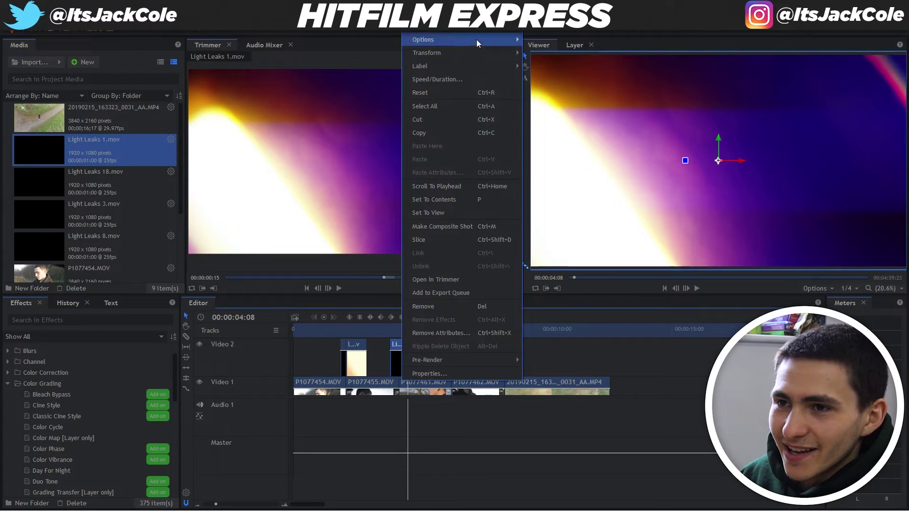
mouse_move(476, 42)
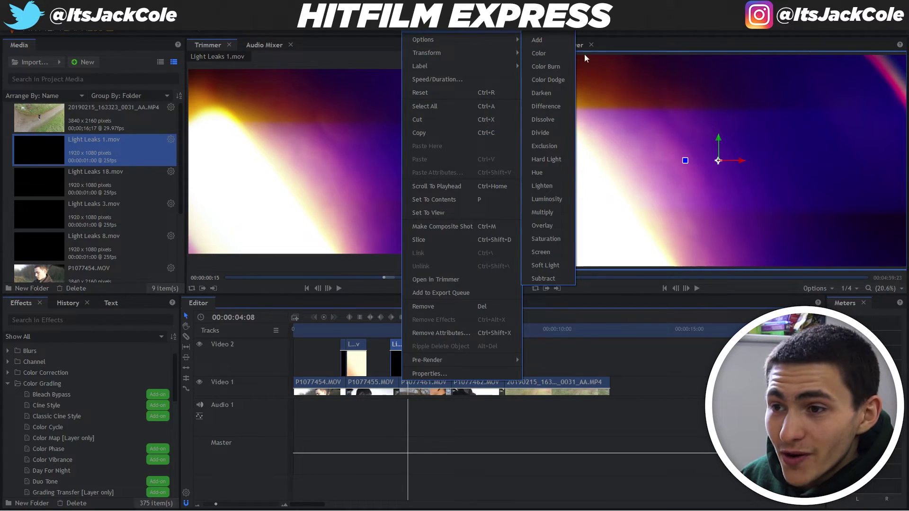
click(548, 253)
key(space)
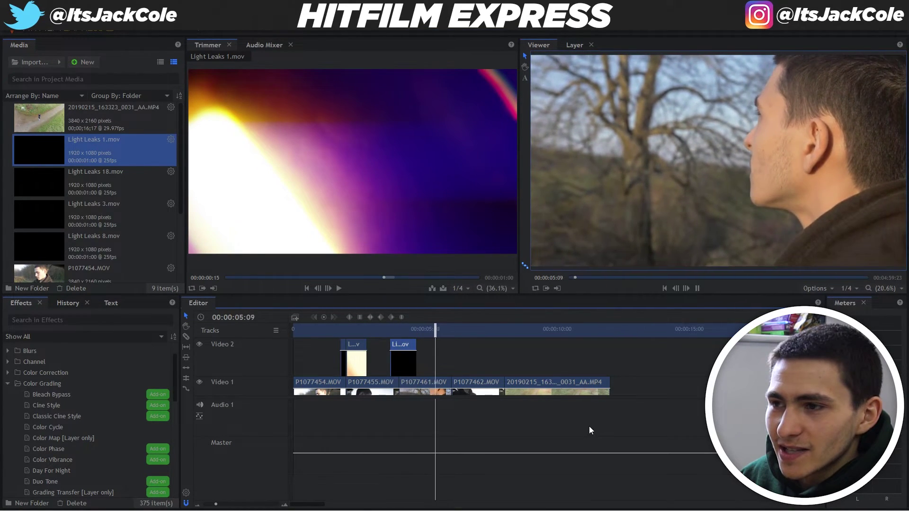
key(space)
Preview Light Leaks 18.mov in the Trimmer
click(44, 187)
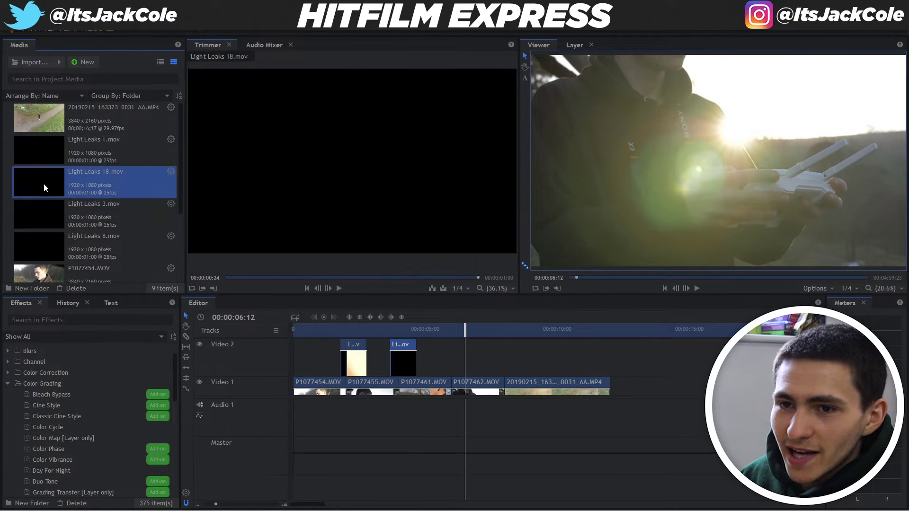
key(space)
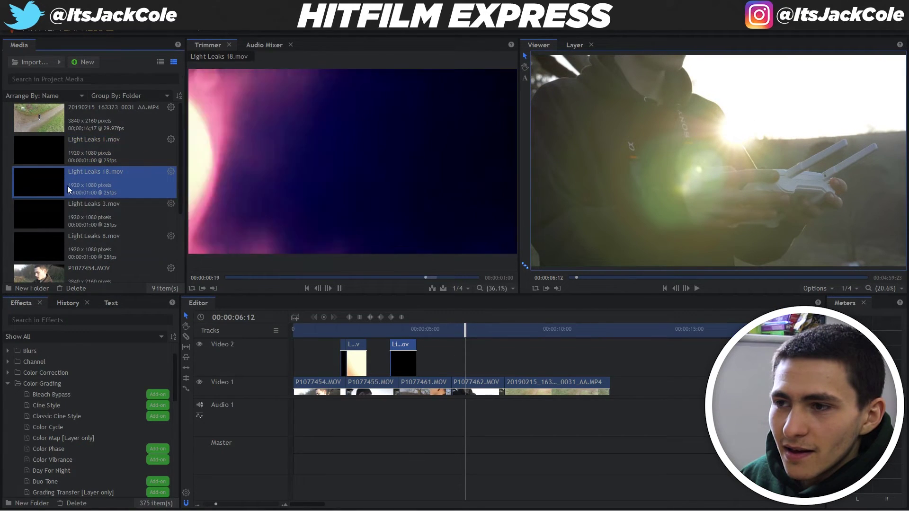
key(space)
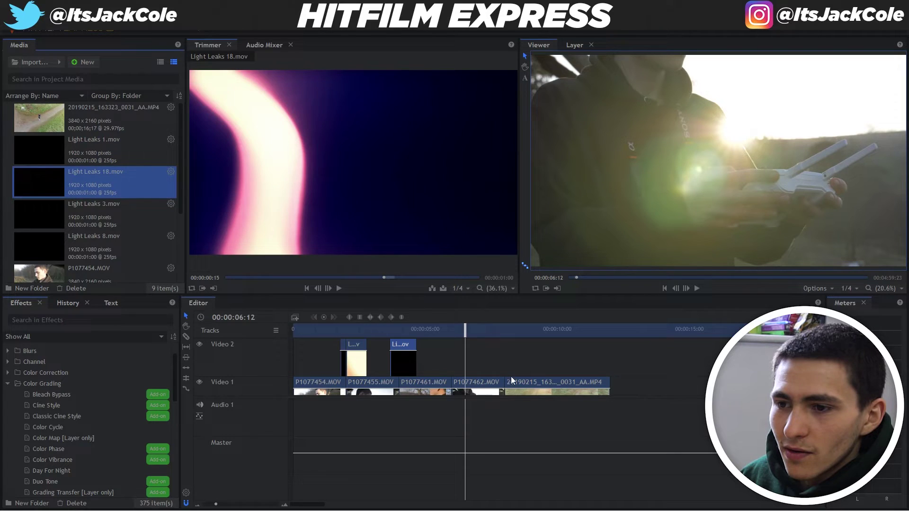
Place Light Leaks 8.mov on Video 2 at the start of P1077462.MOV and enlarge it to fill the frame
click(43, 243)
drag(54, 251, 464, 385)
scroll(465, 378, down, 2)
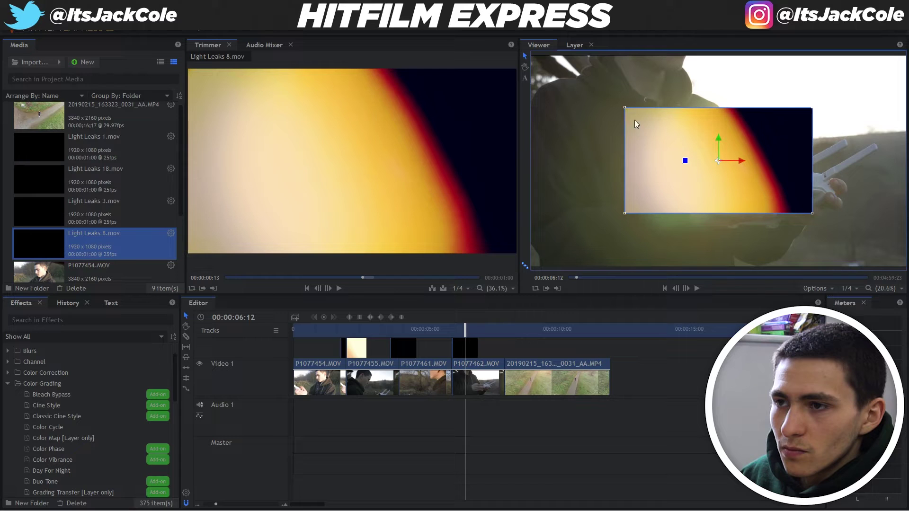
drag(623, 107, 526, 63)
Slice Light Leaks 8.mov at its bright frame at 00:00:06:06 and shift both pieces earlier toward the start of P1077462.MOV
click(460, 343)
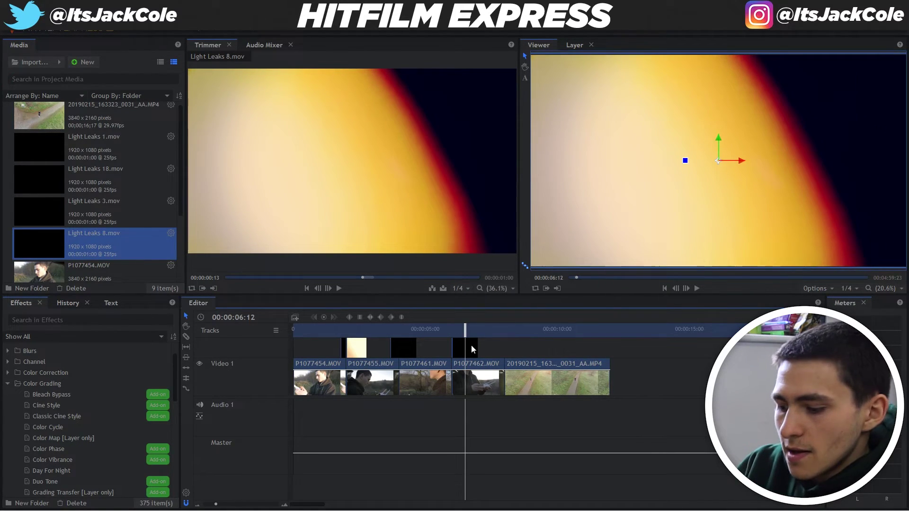
key(Left)
key(Left)
key(Left)
key(Left)
key(Left)
key(Left)
key(Left)
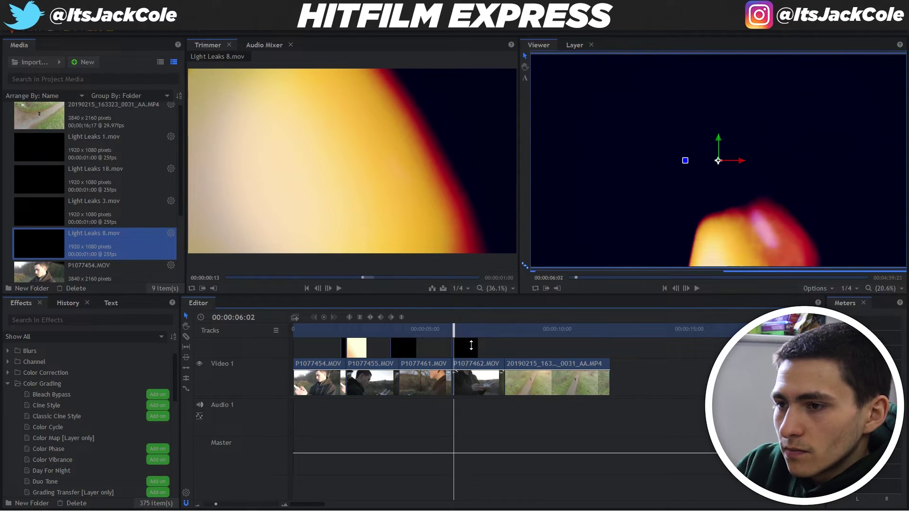
key(Right)
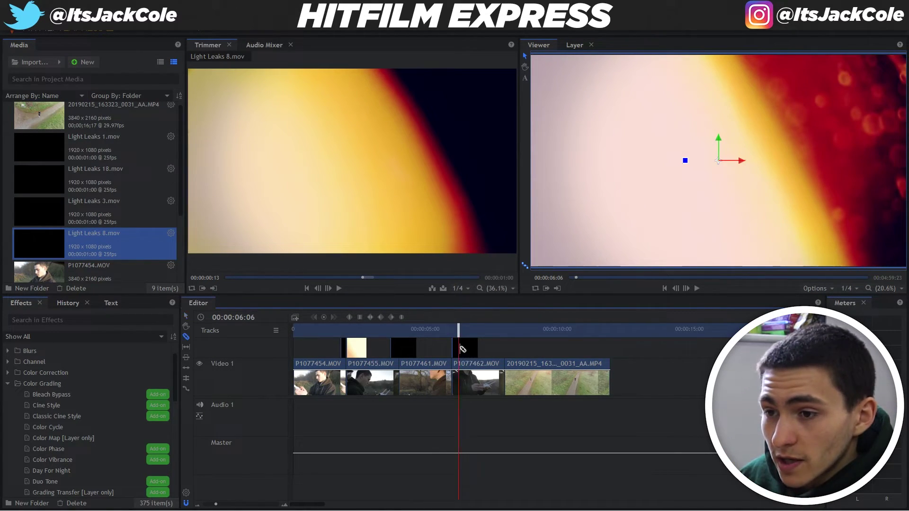
key(v)
drag(467, 345, 469, 384)
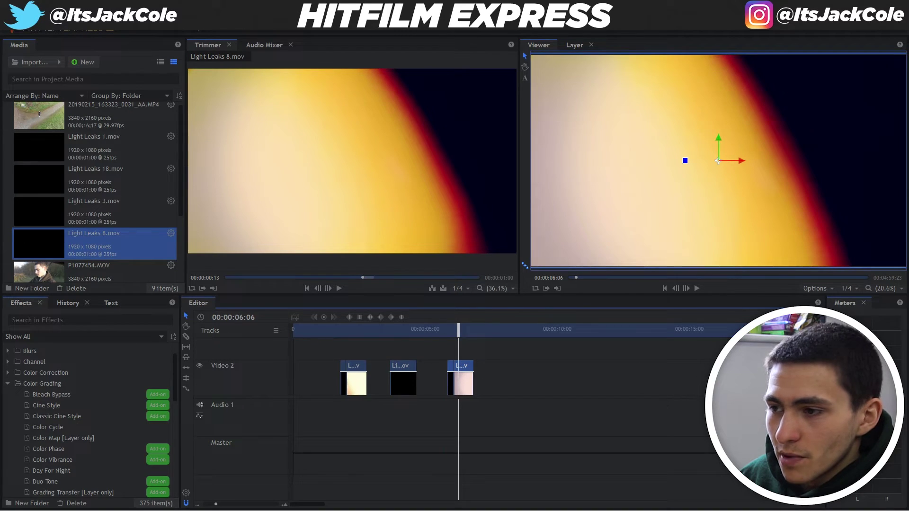
Align the bright frame of Light Leaks 8.mov on Video 2 with the cut at 00:00:06:00 and undo the clip's slice
scroll(470, 384, down, 2)
drag(458, 330, 467, 367)
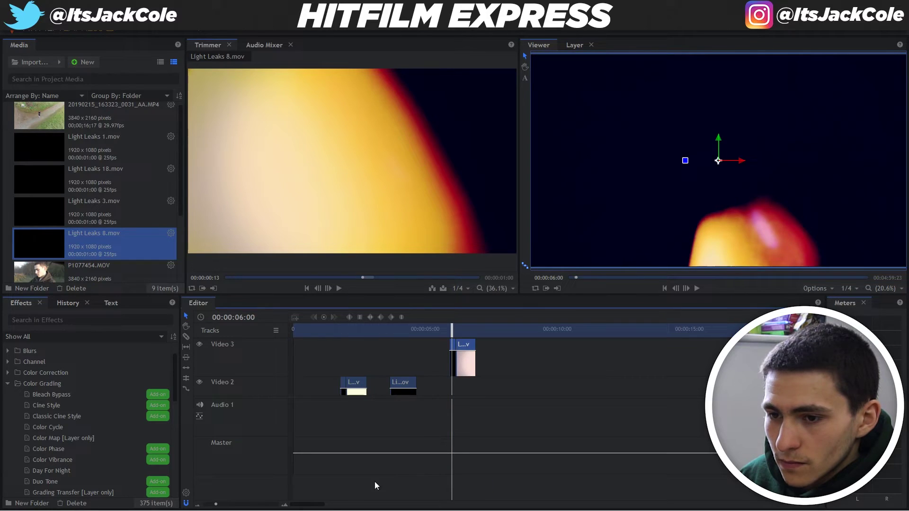
click(284, 504)
click(283, 504)
drag(592, 371, 554, 363)
key(ctrl+z)
Set the blend mode of Light Leaks 8.mov to Screen and play the transition into P1077462.MOV to check it
right_click(580, 367)
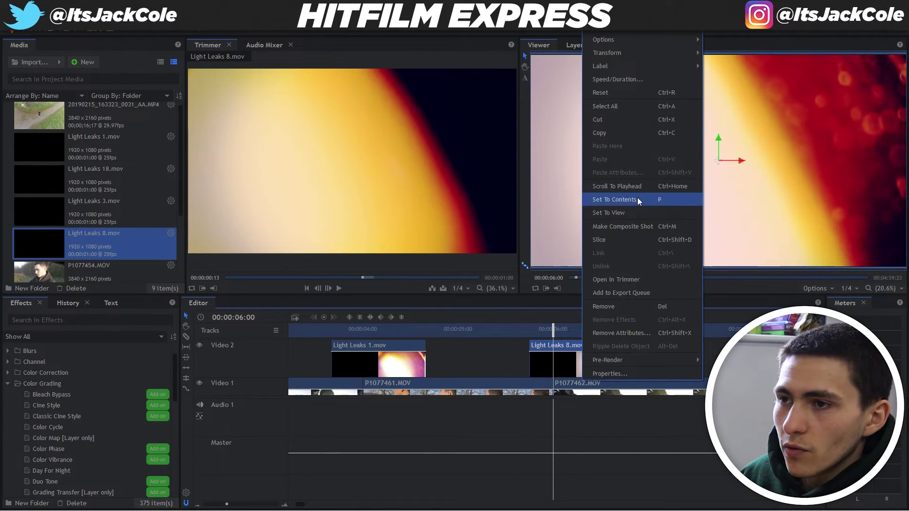
mouse_move(696, 41)
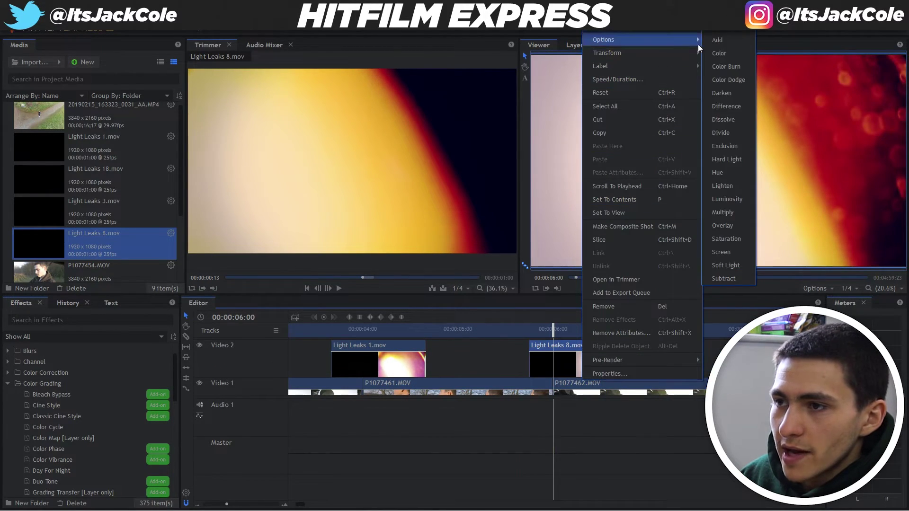
click(724, 239)
key(space)
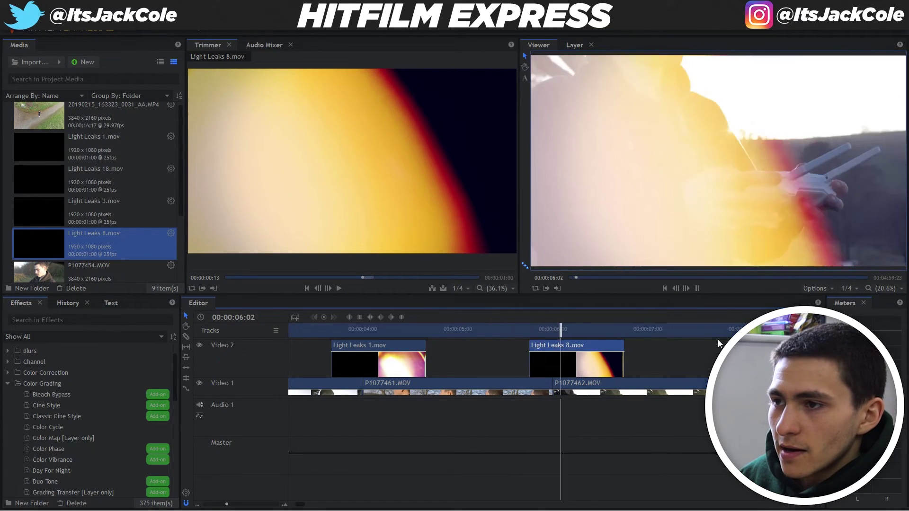
click(492, 332)
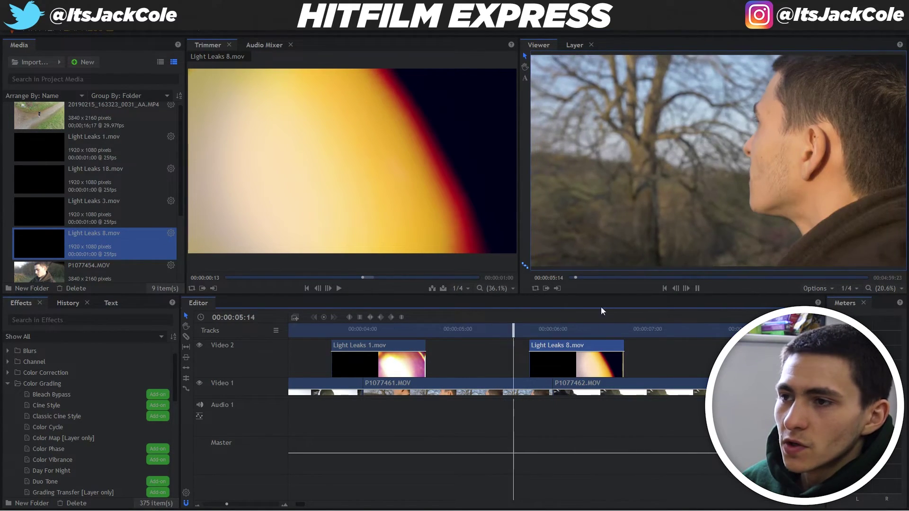
Scrub and play across the cut into P1077462.MOV to check the Light Leaks 8.mov transition
key(space)
drag(534, 333, 557, 333)
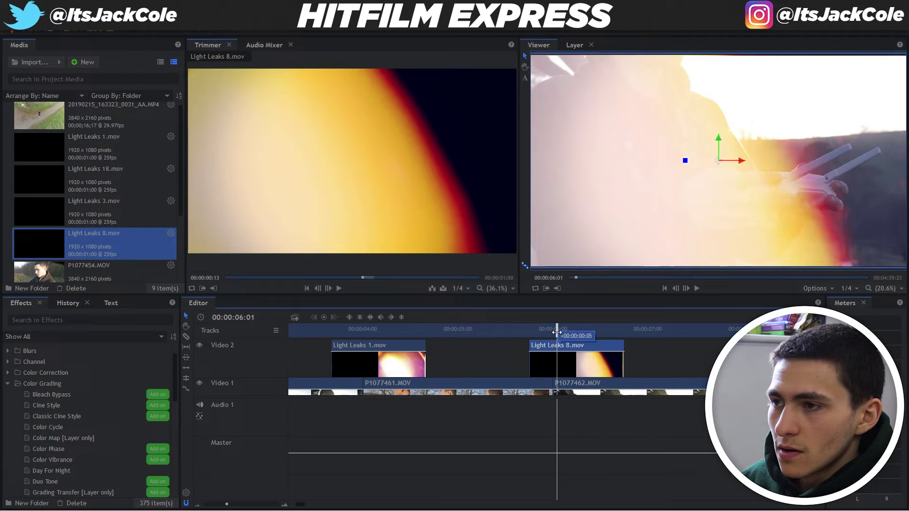
key(space)
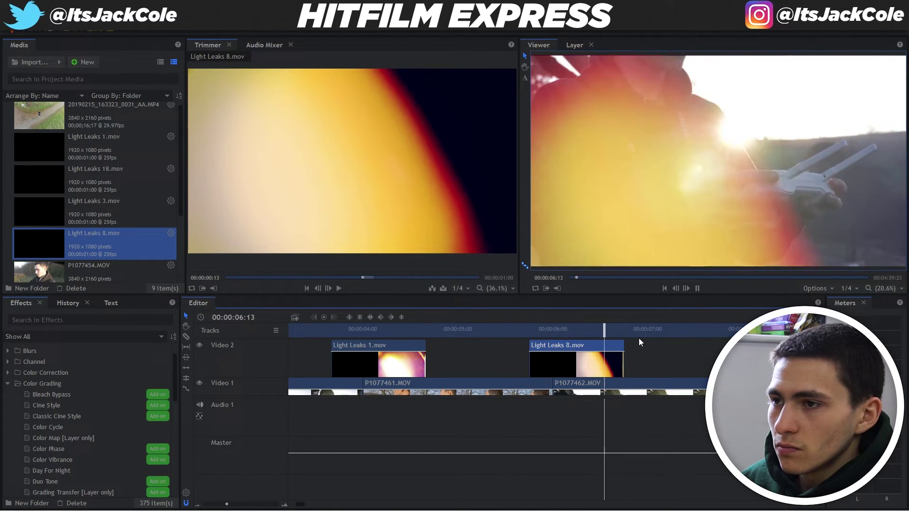
key(space)
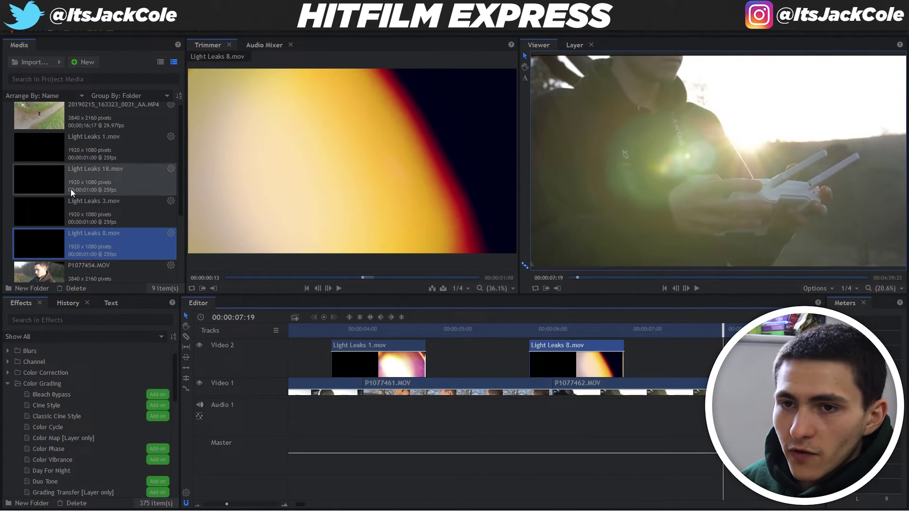
Place Light Leaks 18.mov on Video 2 from 00:00:07:19, near the end of P1077462.MOV, and enlarge it to fill the frame
click(45, 165)
drag(686, 340, 712, 342)
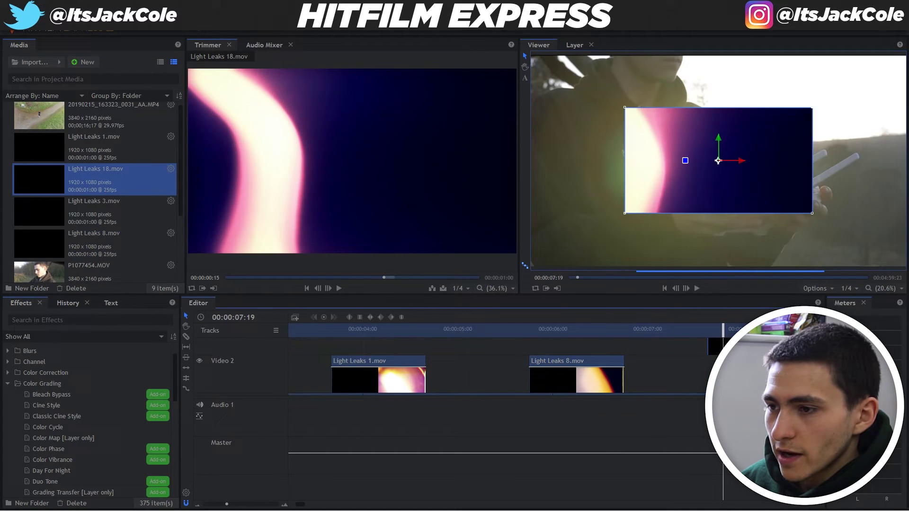
drag(626, 107, 524, 55)
drag(715, 346, 714, 374)
Slice Light Leaks 18.mov at its bright frame at 00:00:08:01 and shift both pieces earlier on Video 2 to meet the drone clip's cut
key(space)
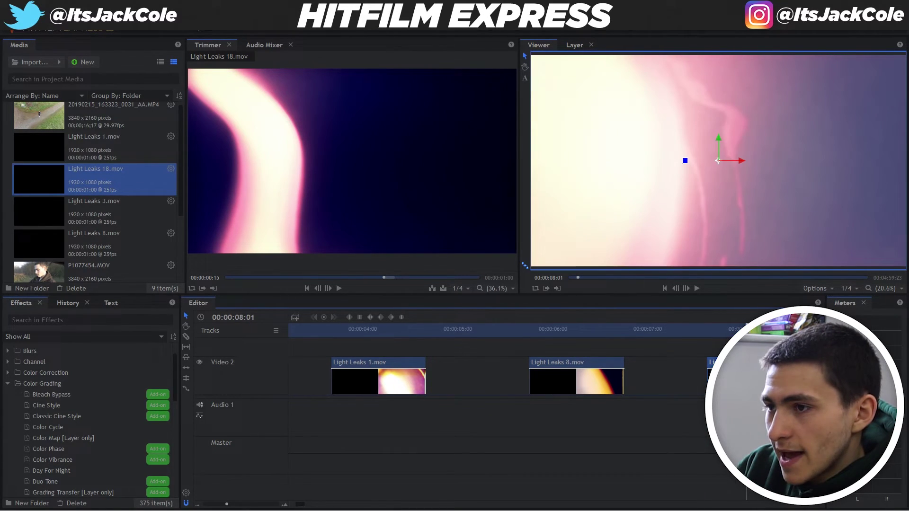
key(c)
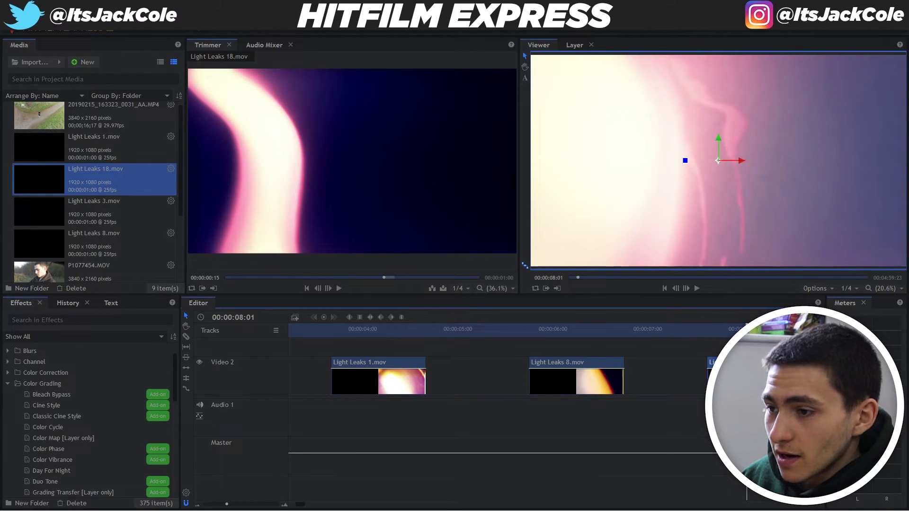
scroll(473, 374, down, 2)
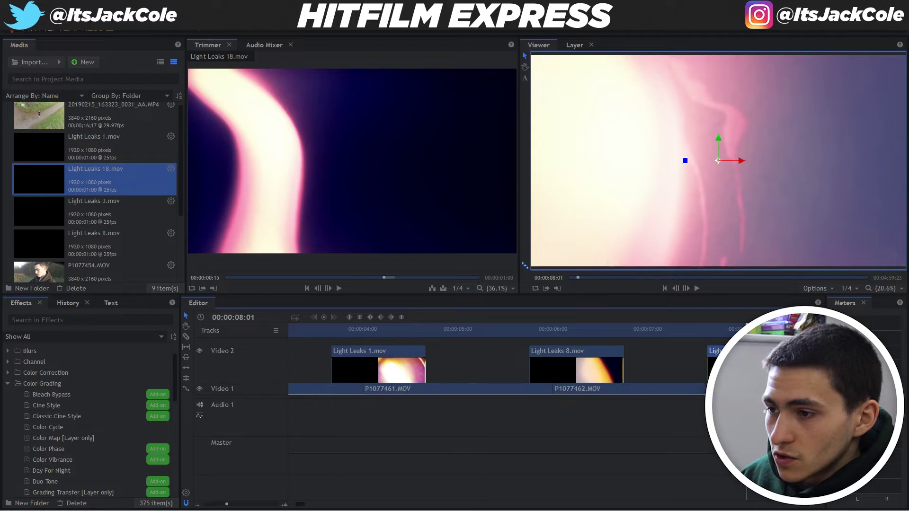
scroll(473, 374, right, 1)
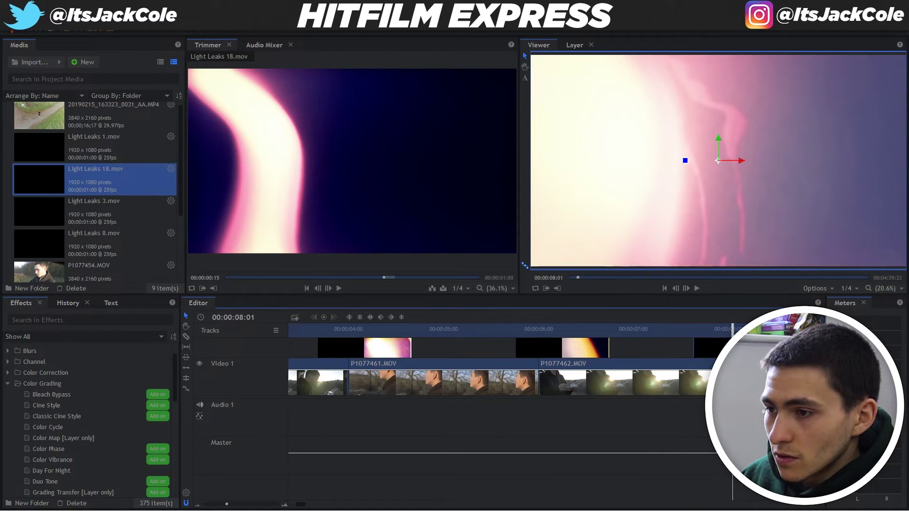
drag(701, 342, 697, 341)
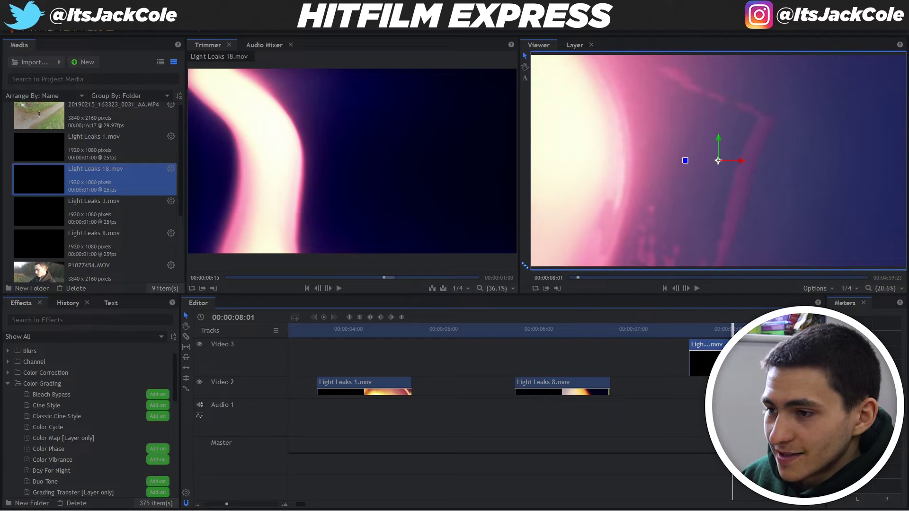
drag(697, 342, 697, 352)
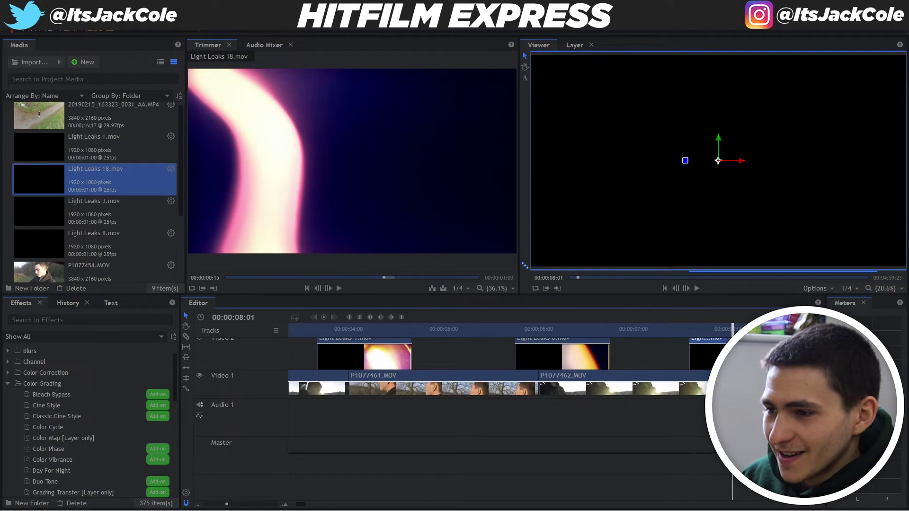
Restore Light Leaks 18.mov to one unsliced clip and give it the Screen blend mode used on the other light leaks
drag(755, 296, 756, 227)
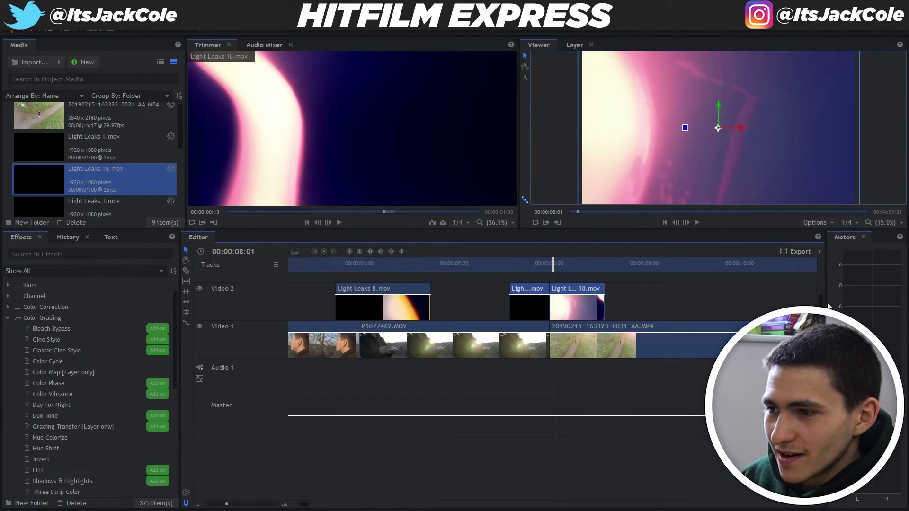
click(198, 505)
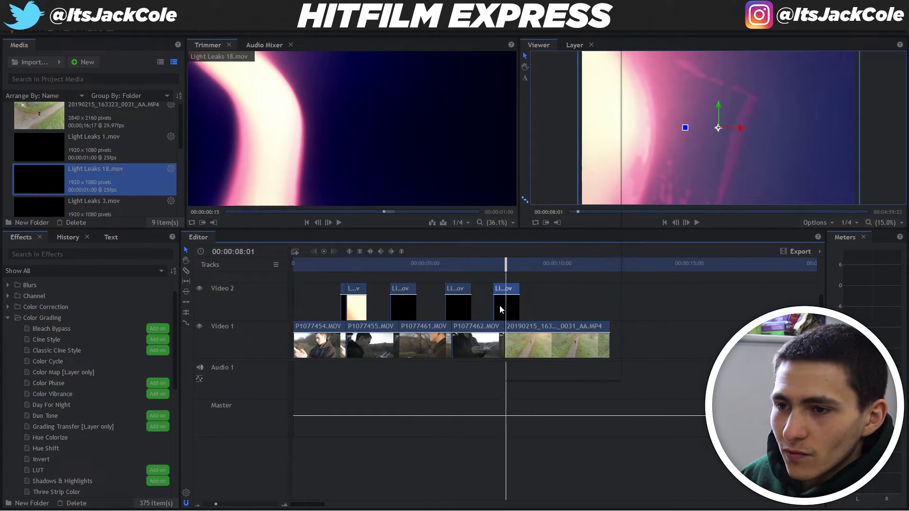
right_click(499, 309)
mouse_move(568, 40)
click(654, 244)
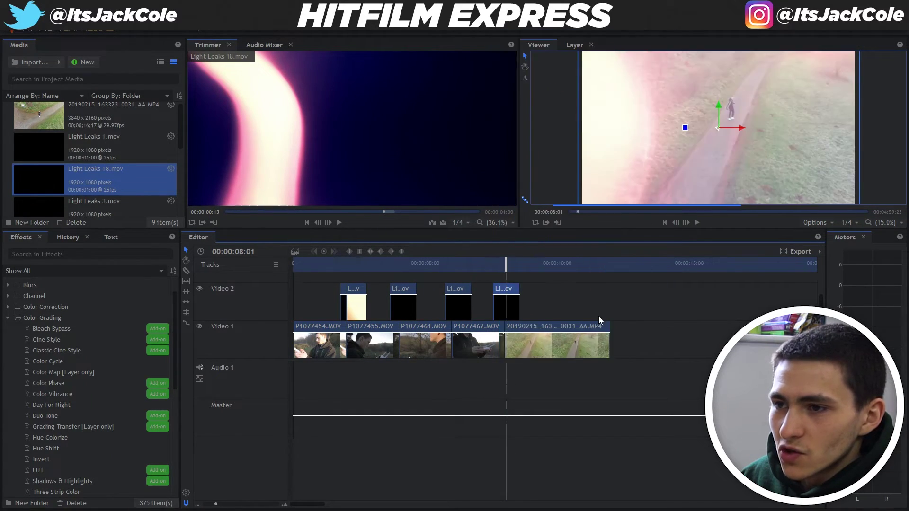
Play the sequence from the start and replay the last transition to review all the light leak overlays
click(499, 262)
key(Home)
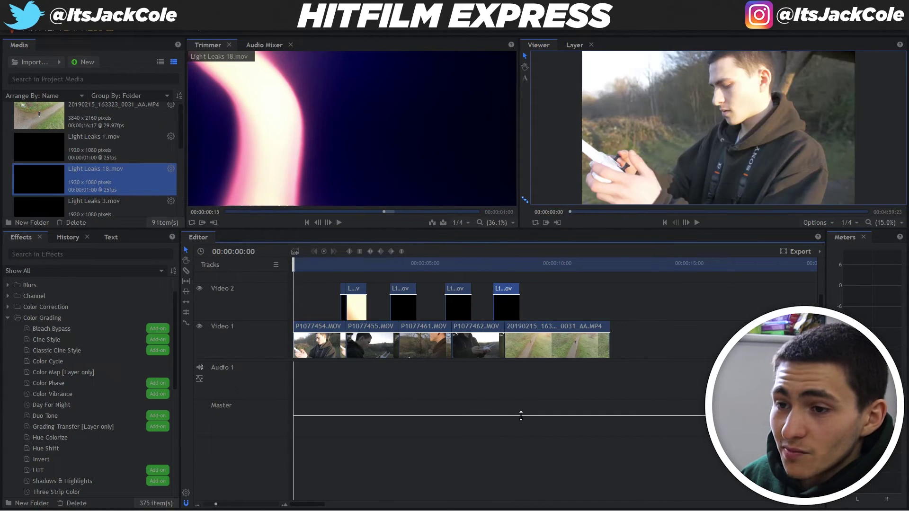
key(space)
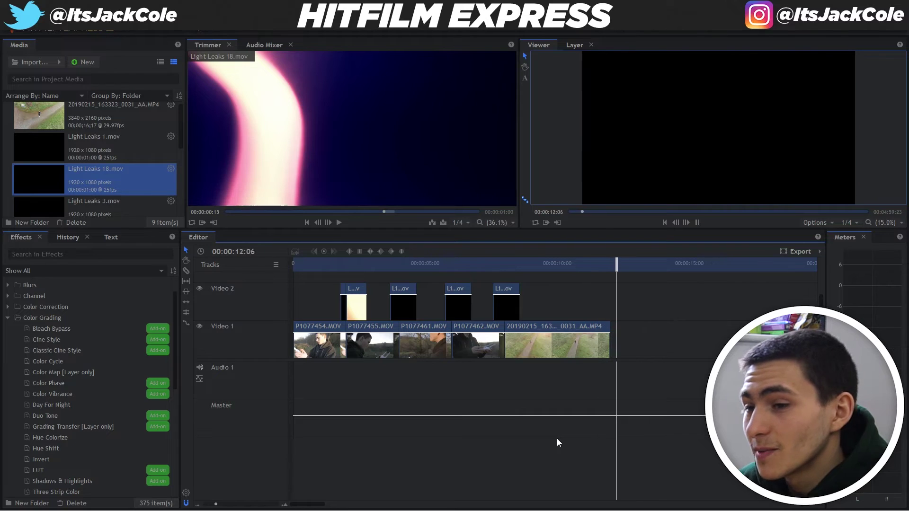
key(space)
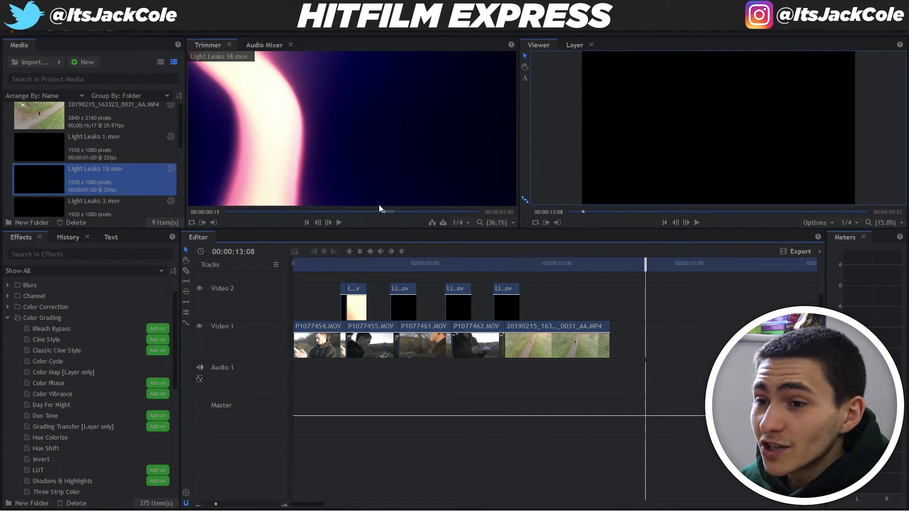
key(Home)
key(space)
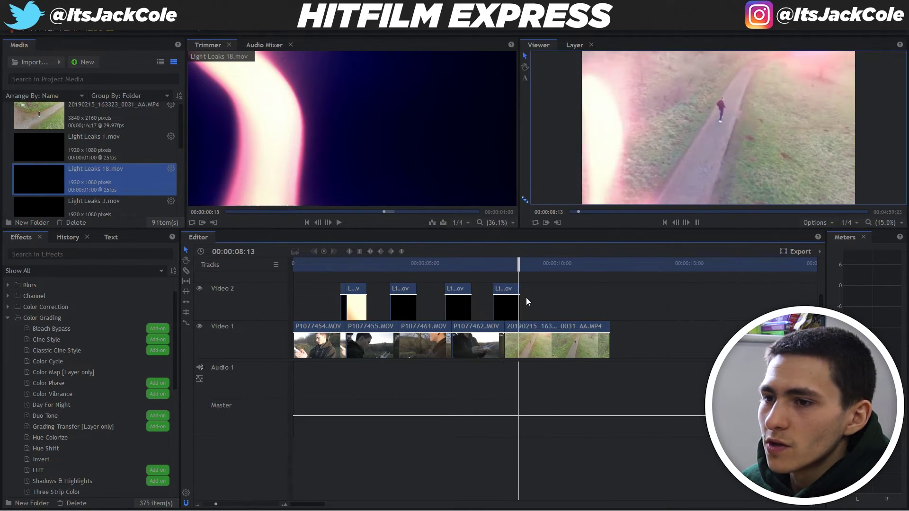
mouse_move(494, 264)
mouse_down()
mouse_move(521, 266)
mouse_move(488, 265)
mouse_up()
key(space)
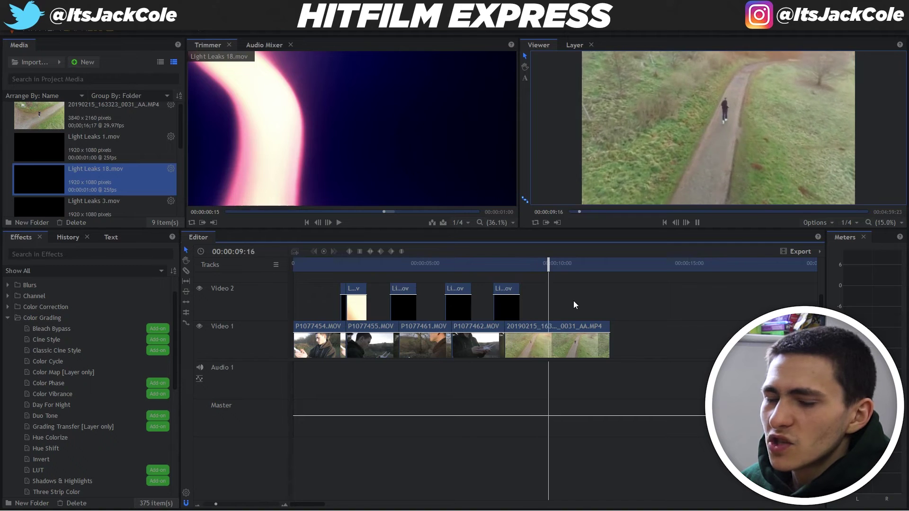
key(space)
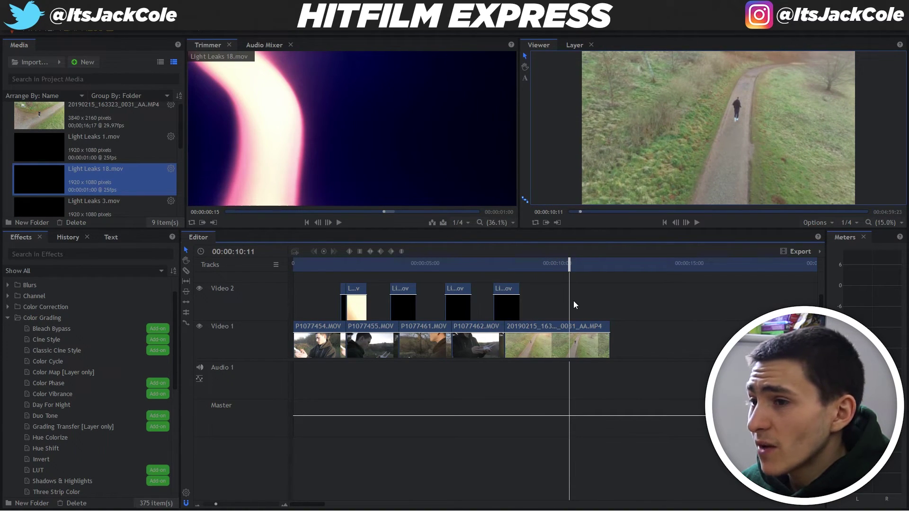
Set the timeline's out point at the end of the drone clip at 00:00:12:00 and switch to the Export workspace
mouse_move(569, 265)
mouse_down()
mouse_move(680, 264)
mouse_move(607, 271)
mouse_up()
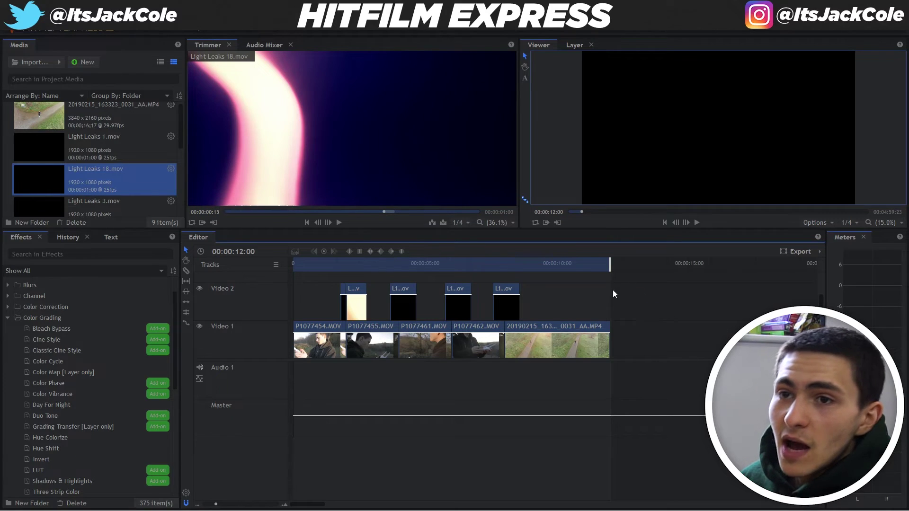
click(175, 27)
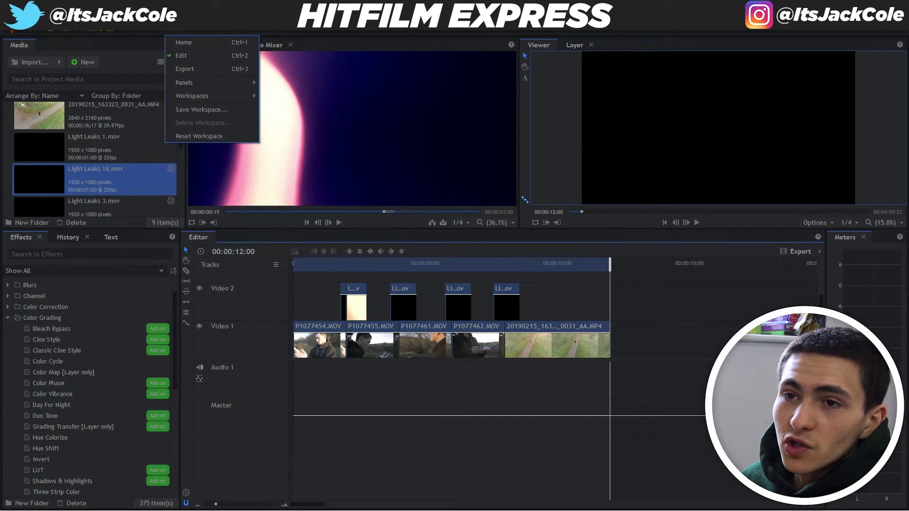
click(195, 71)
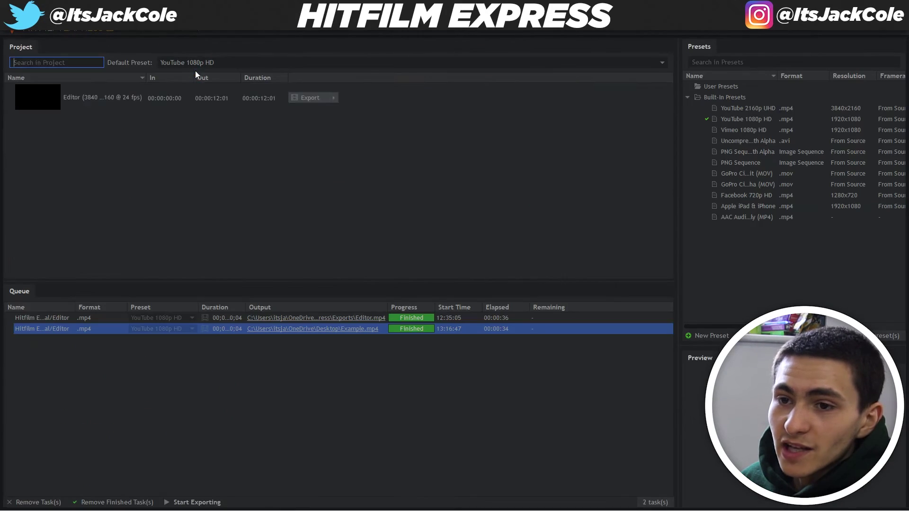
click(404, 366)
click(137, 150)
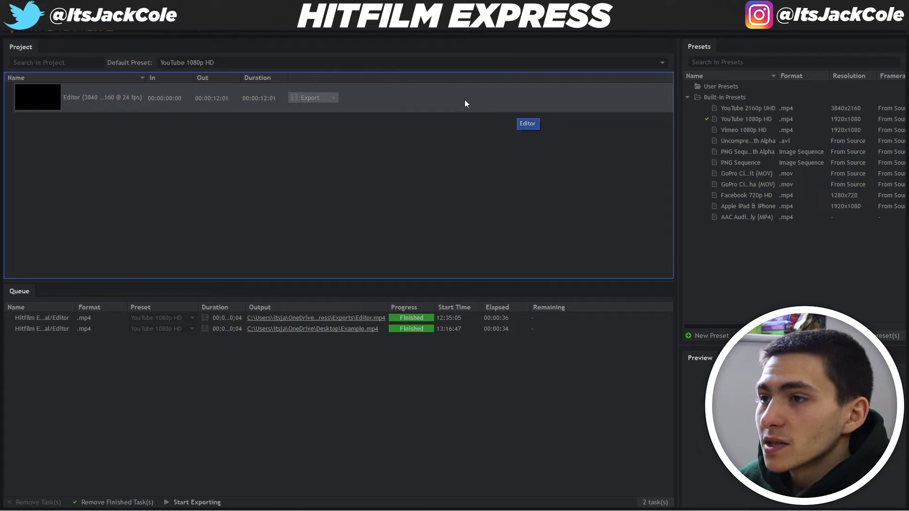
Search the export presets for MP4, clear the search, and make YouTube 2160p UHD the default preset
click(792, 63)
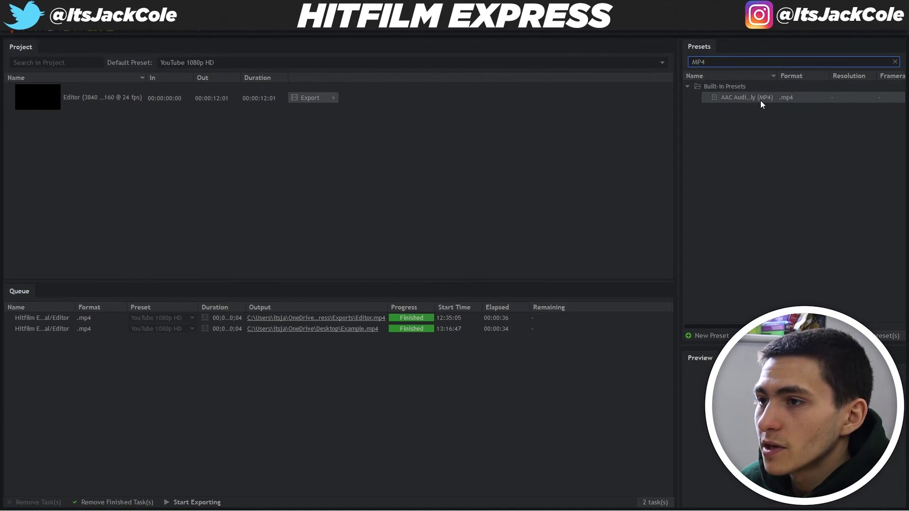
double_click(742, 66)
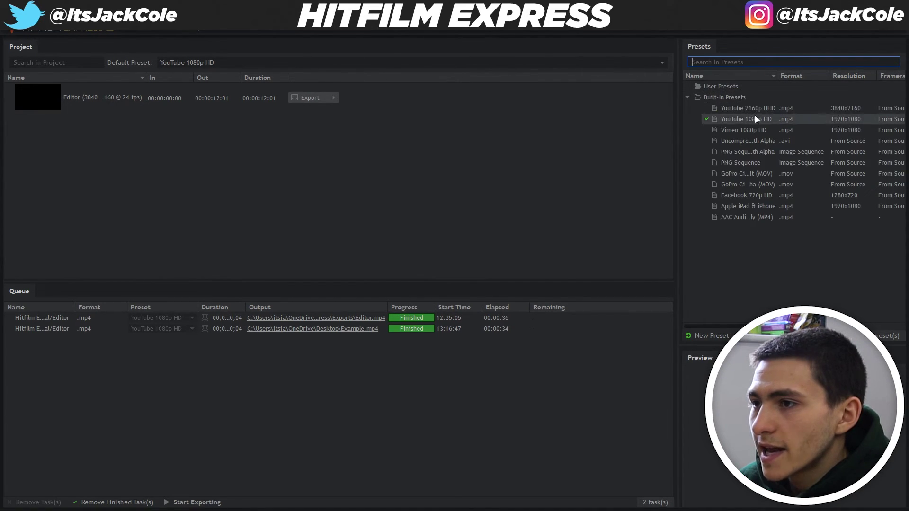
click(759, 119)
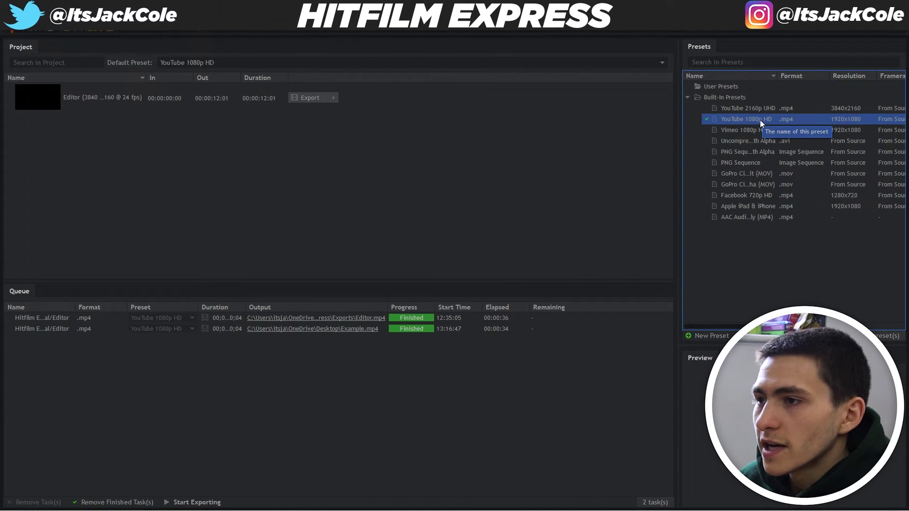
click(762, 110)
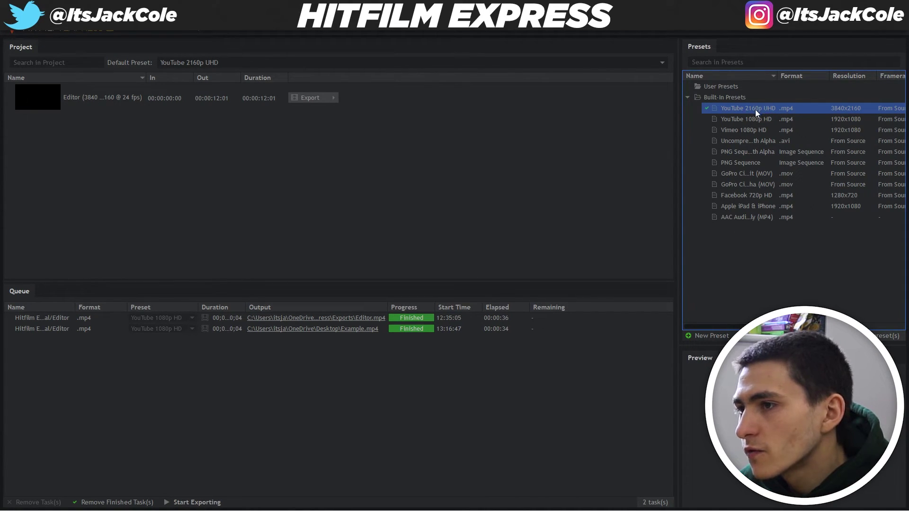
click(750, 117)
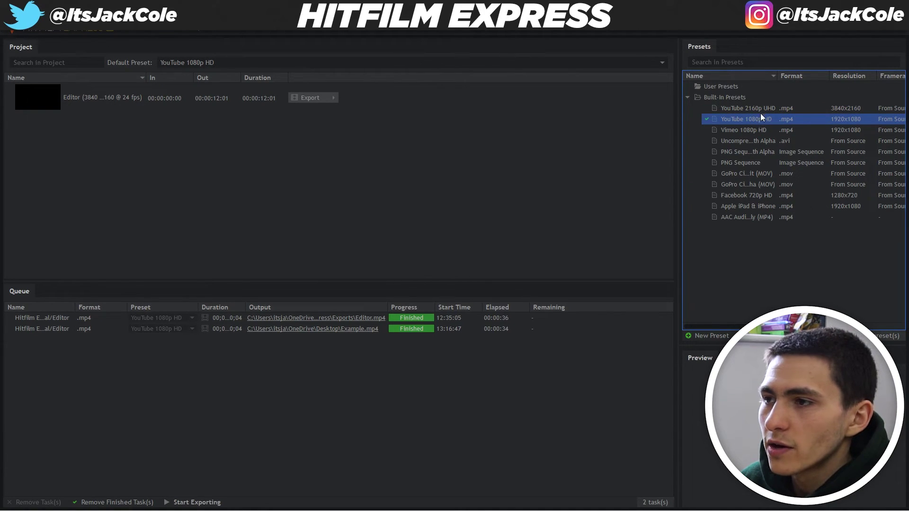
click(760, 112)
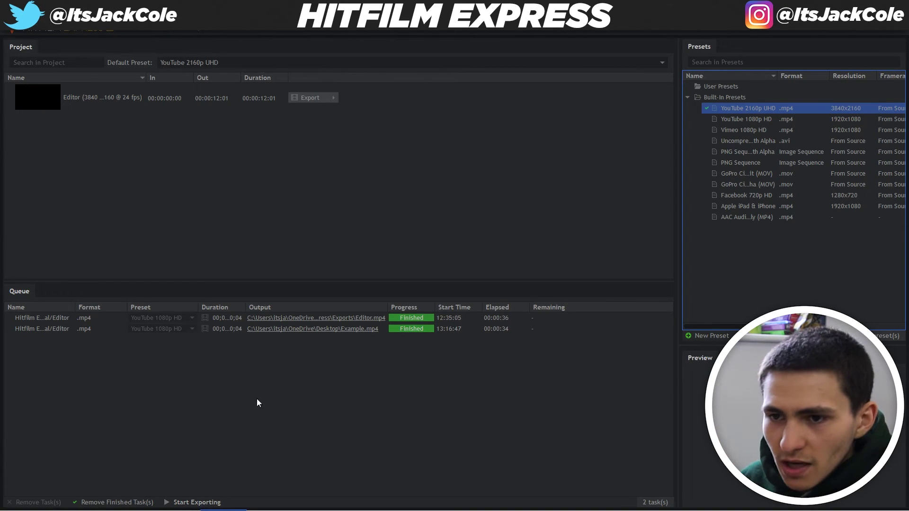
Try to queue the Editor timeline for export from the project list
double_click(185, 98)
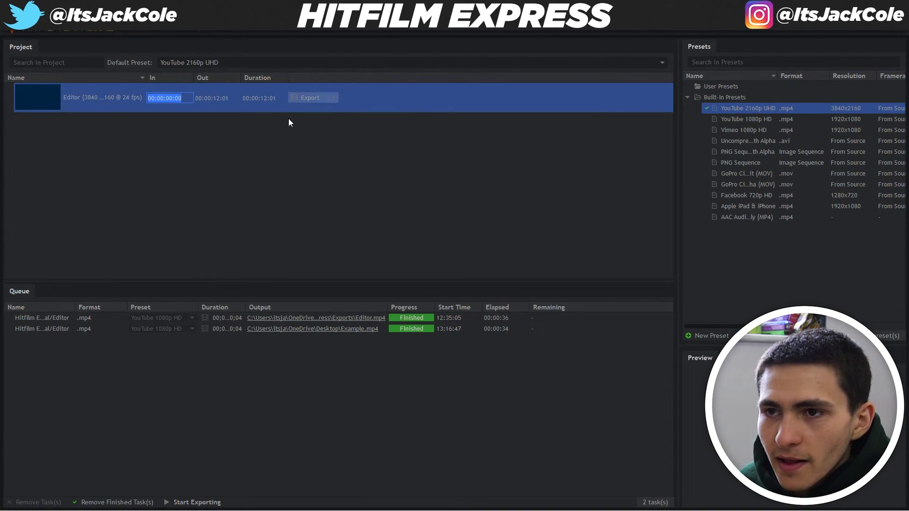
click(321, 101)
click(374, 122)
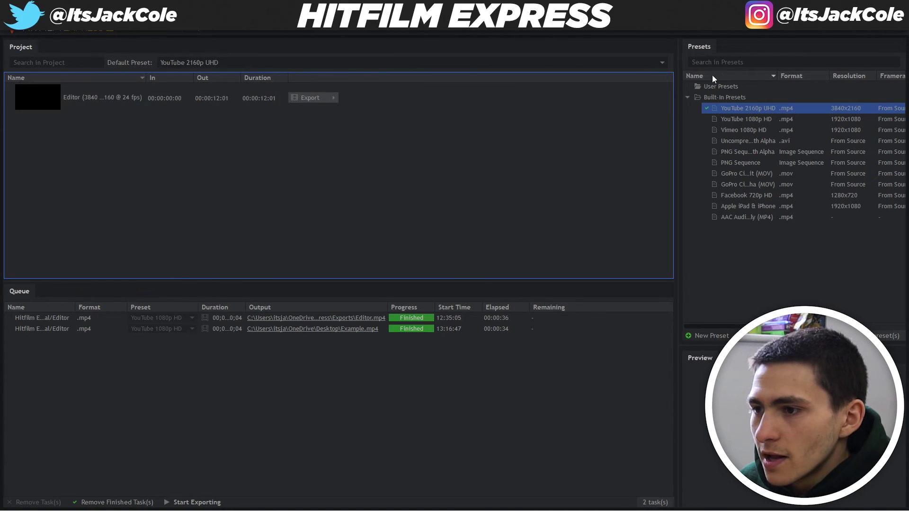
click(180, 389)
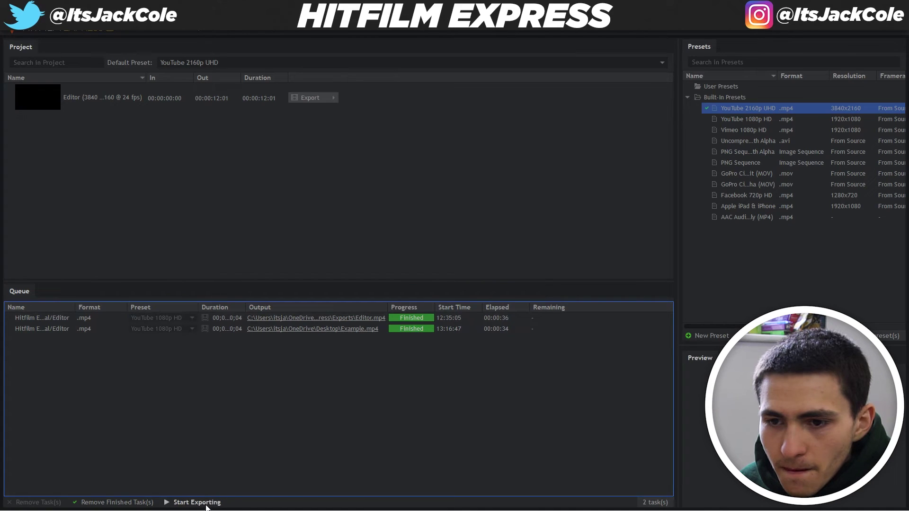
click(121, 106)
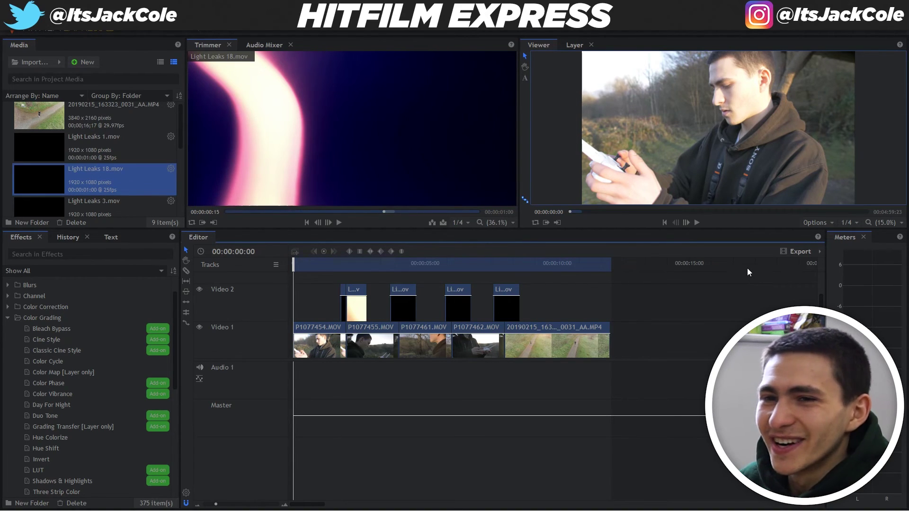
Add the timeline's in-to-out range to the export queue from the edit workspace, suppress the reminder for future exports, and go to the Export workspace
click(799, 251)
click(859, 255)
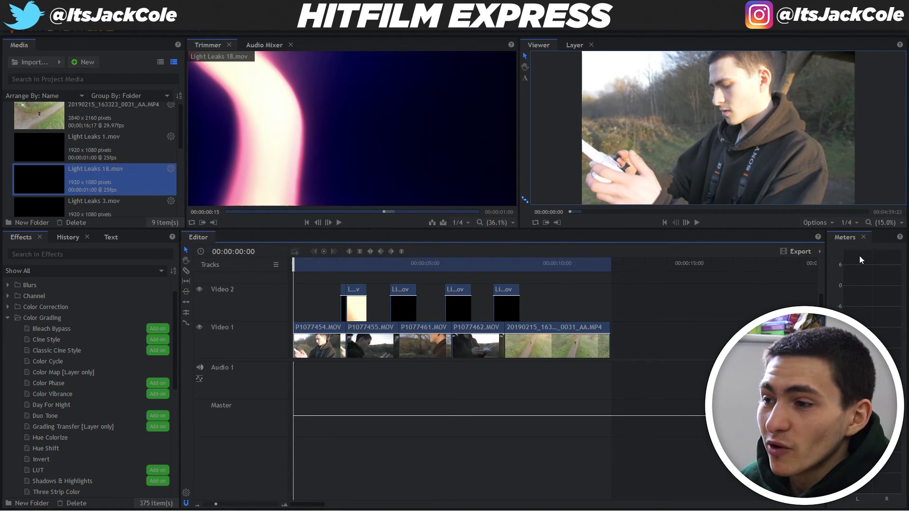
click(442, 271)
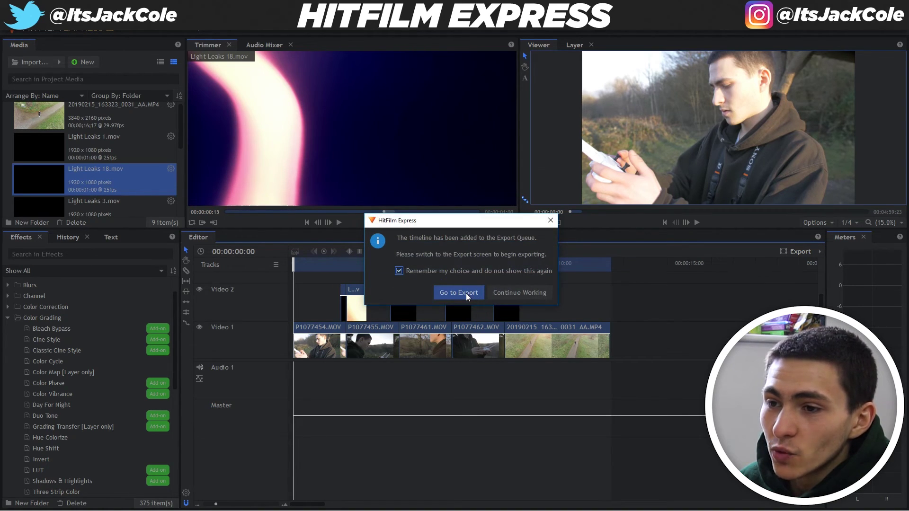
click(459, 292)
click(104, 322)
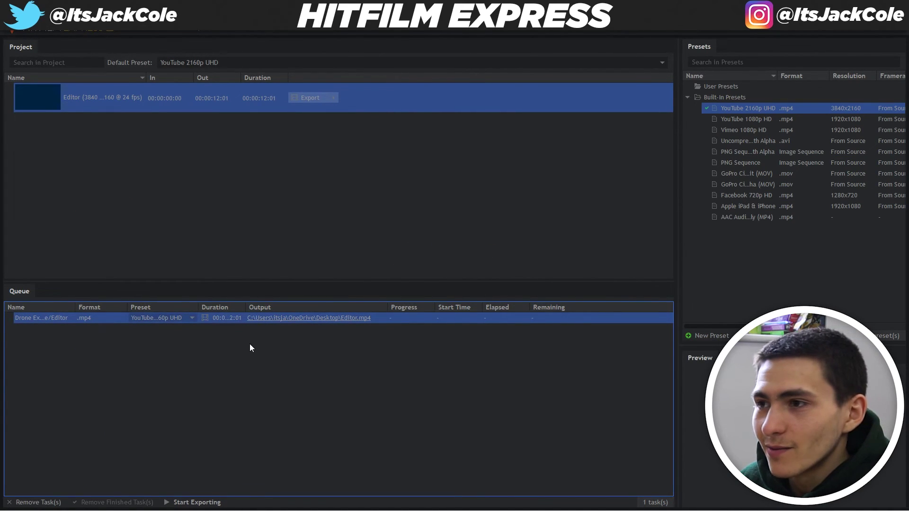
Export the queued timeline with the YouTube 2160p UHD preset and play the finished Editor video from the desktop
click(752, 111)
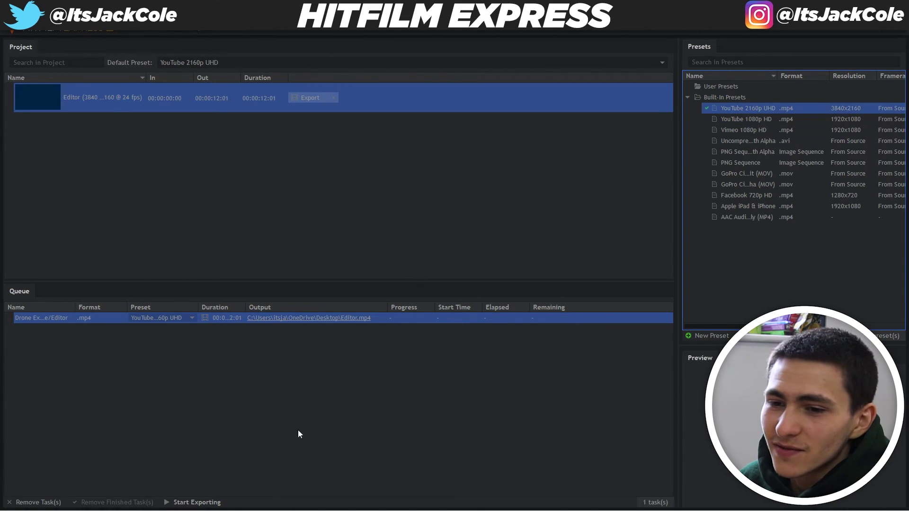
click(180, 503)
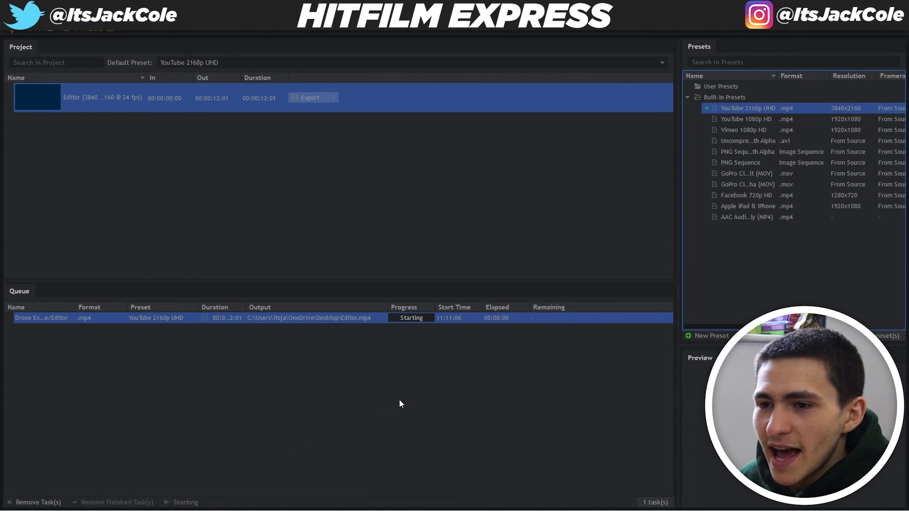
click(479, 390)
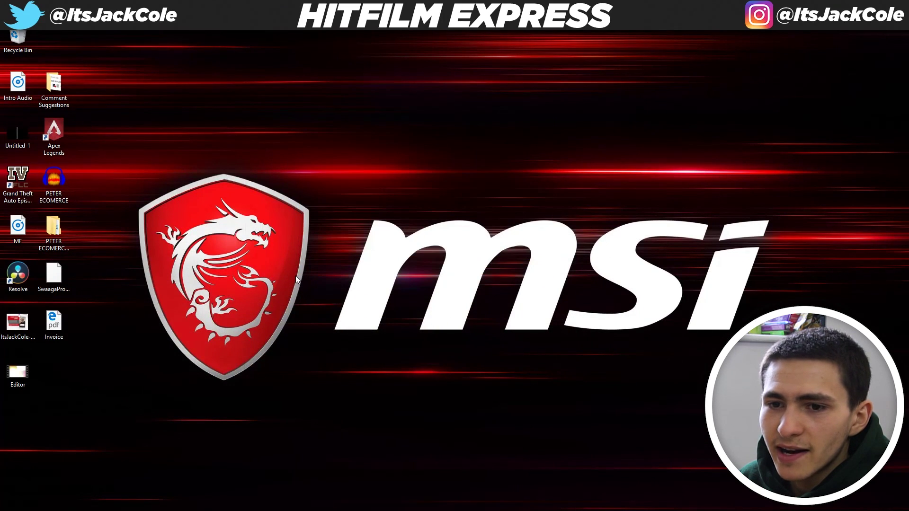
double_click(22, 362)
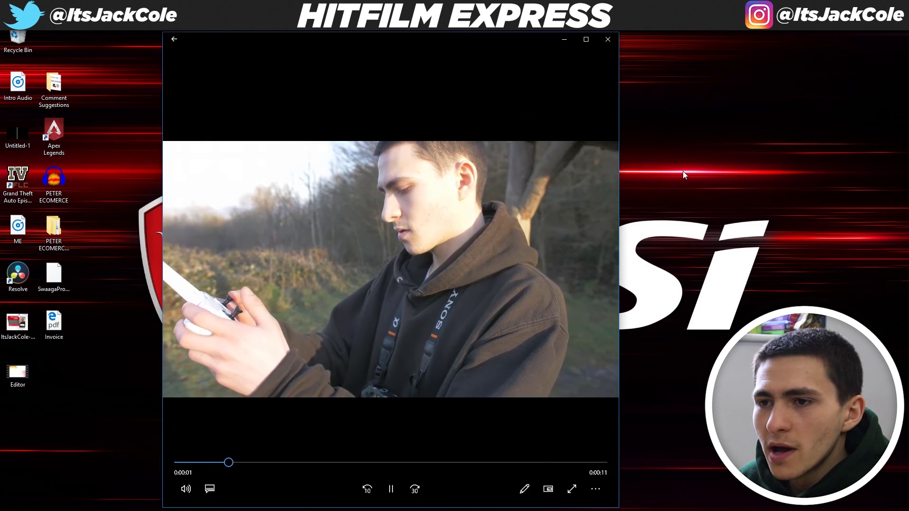